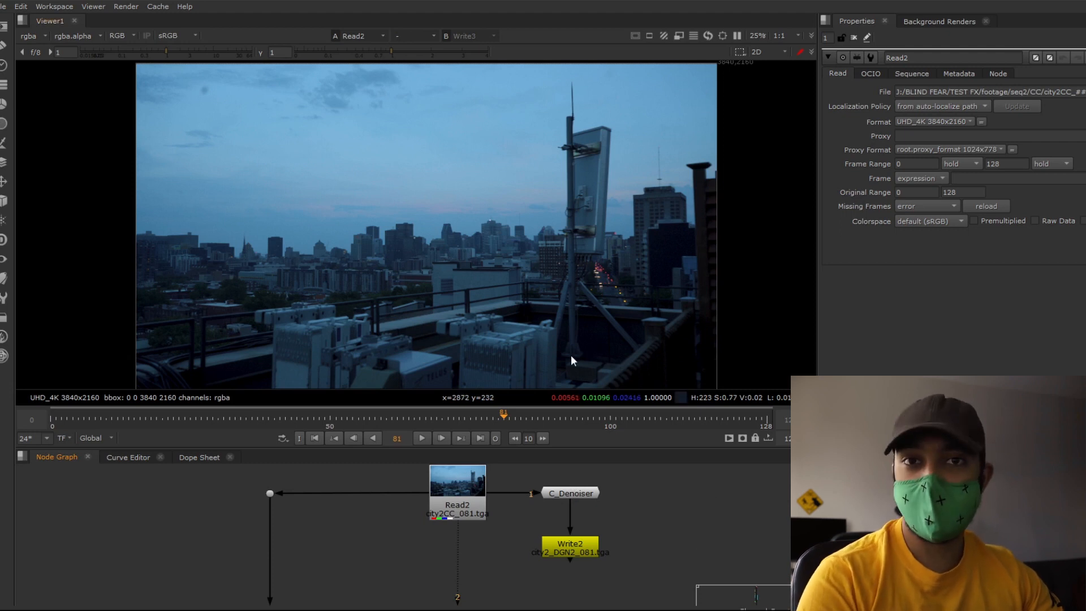
View the city plate through ColorCorrect7 and toggle that node off and on to compare the grade.
{"action": "middle_click_drag", "start_coordinate": [381, 562], "coordinate": [417, 475]}
{"action": "middle_click_drag", "start_coordinate": [367, 568], "coordinate": [407, 504]}
{"action": "scroll", "coordinate": [407, 503], "scroll_direction": "down", "scroll_amount": 2}
{"action": "left_click_drag", "start_coordinate": [441, 529], "coordinate": [365, 578]}
{"action": "key", "text": "1"}
{"action": "key", "text": "d"}
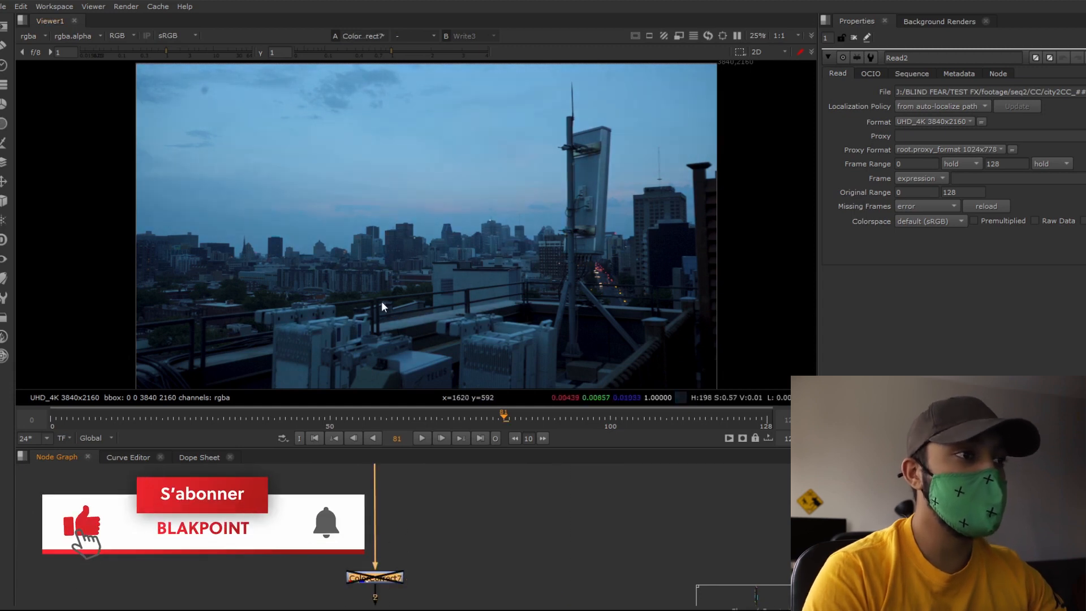
{"action": "key", "text": "d"}
{"action": "key", "text": "d"}
{"action": "key", "text": "d"}
{"action": "key", "text": "d"}
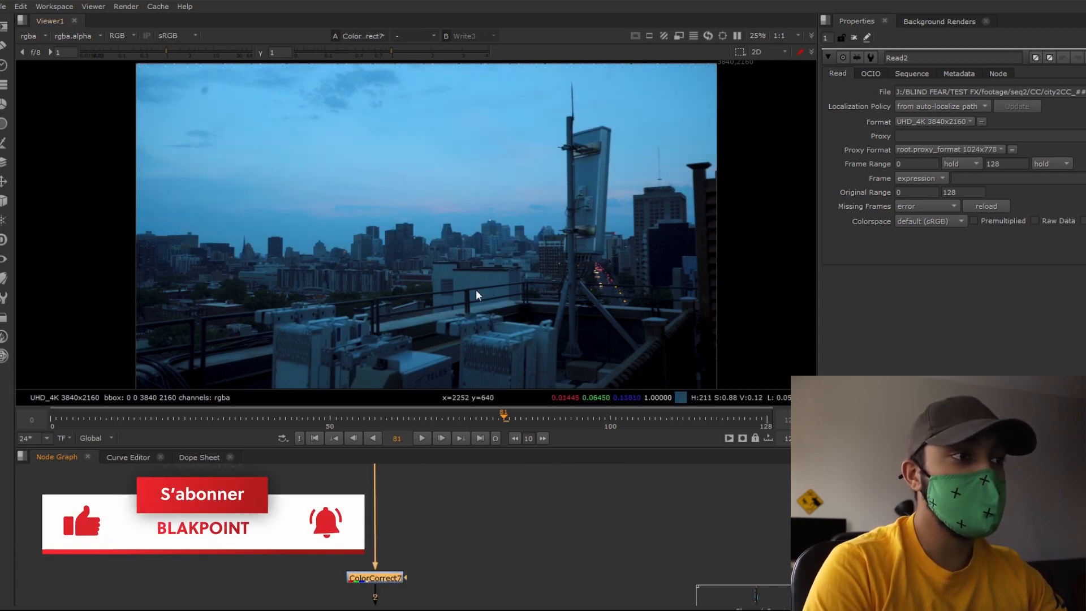
{"action": "key", "text": "d"}
{"action": "key", "text": "d"}
{"action": "key", "text": "d"}
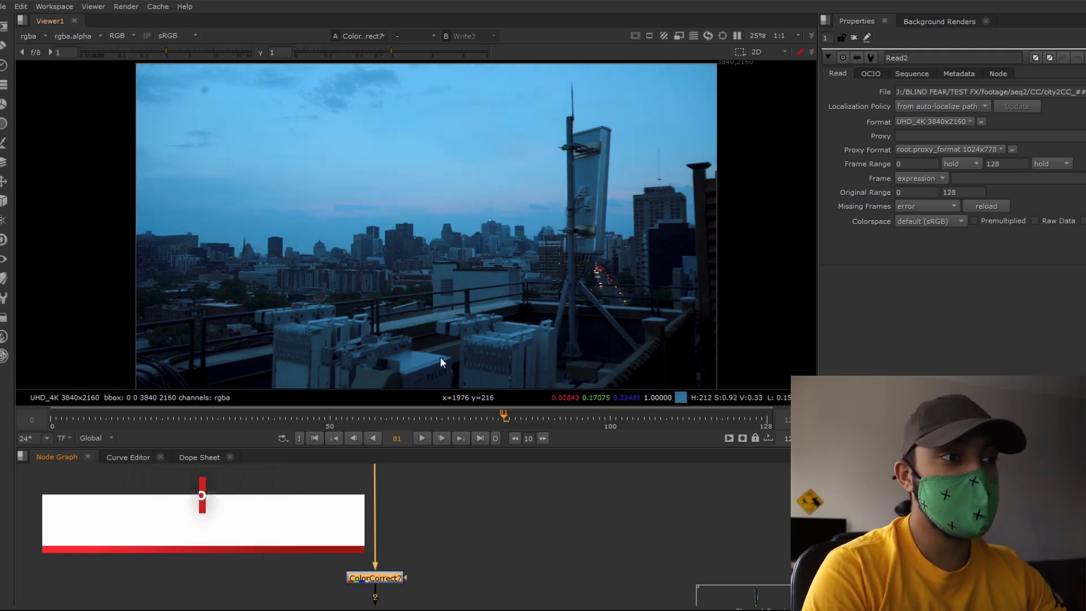
{"action": "middle_click_drag", "start_coordinate": [405, 371], "coordinate": [418, 338]}
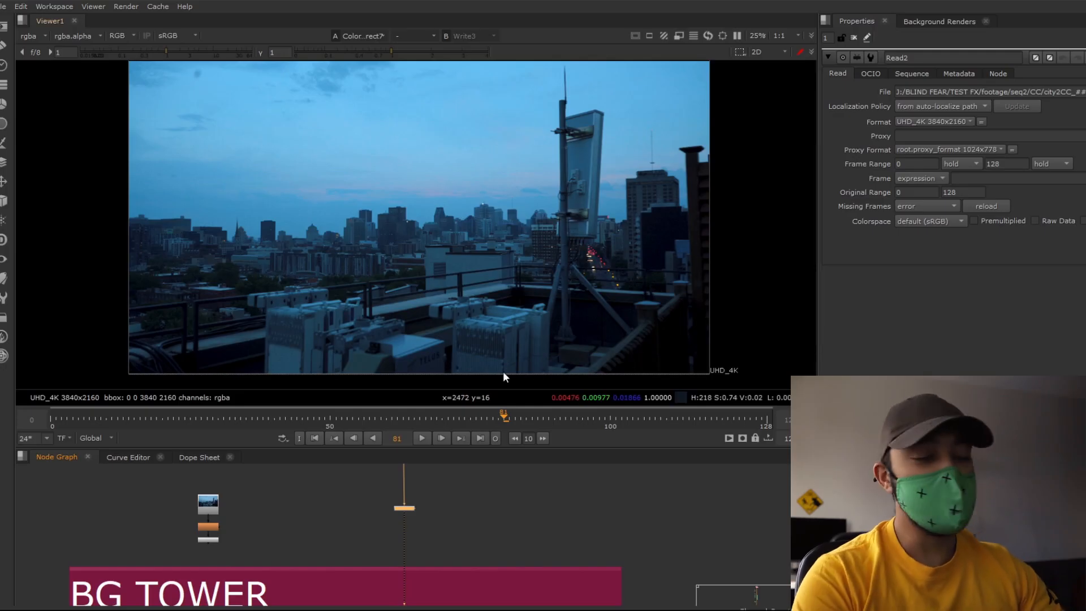
Show the Read6 tower image from the BG TOWER group in the viewer, followed by its premultiplied cut-out from Premult4.
{"action": "middle_click_drag", "start_coordinate": [281, 575], "coordinate": [304, 525]}
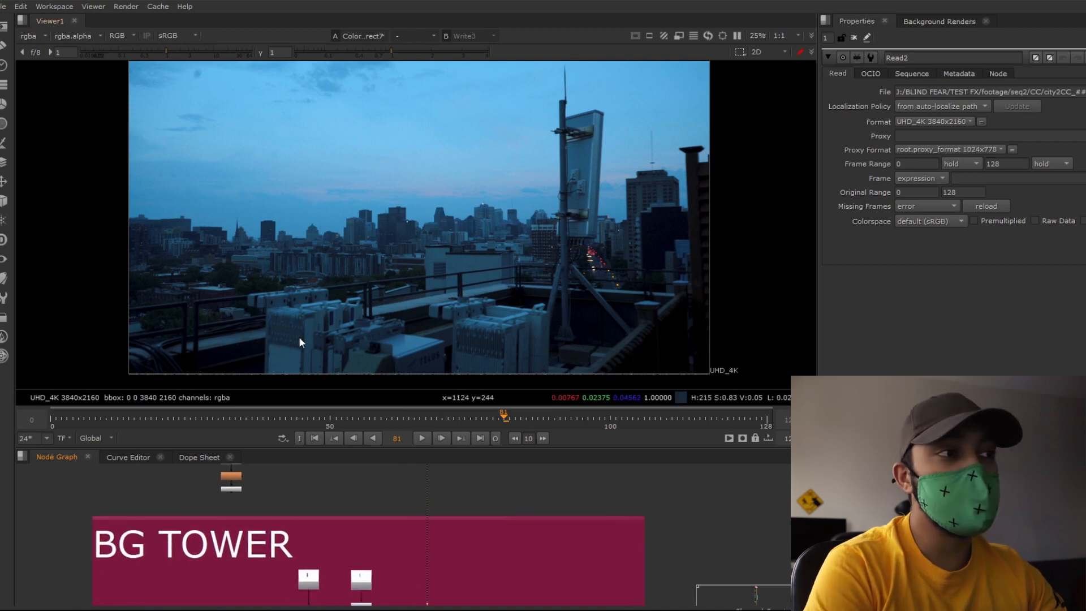
{"action": "middle_click_drag", "start_coordinate": [433, 505], "coordinate": [400, 508]}
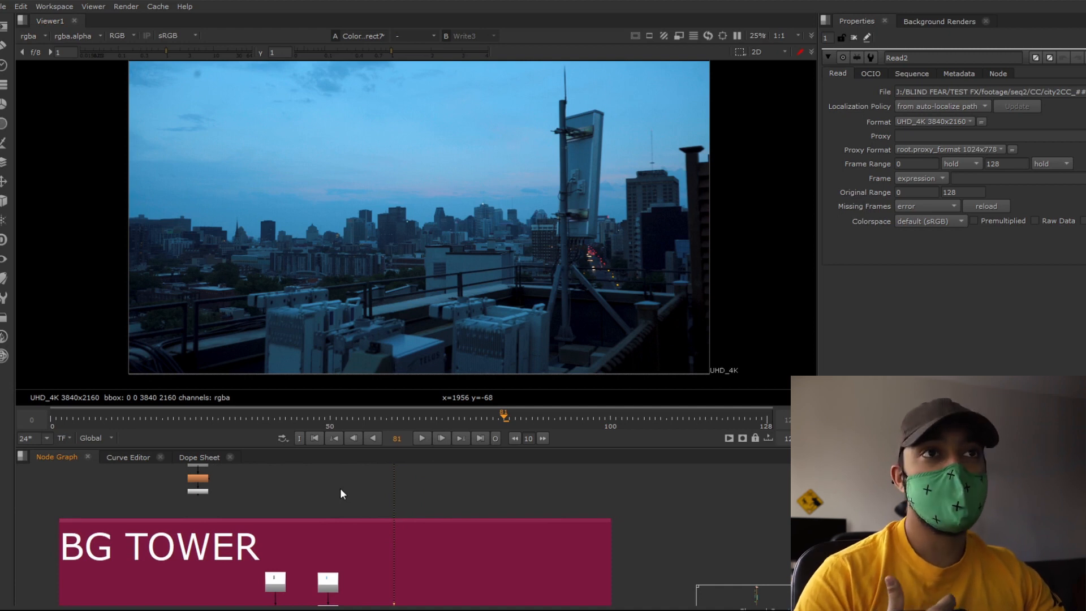
{"action": "middle_click_drag", "start_coordinate": [341, 487], "coordinate": [404, 425]}
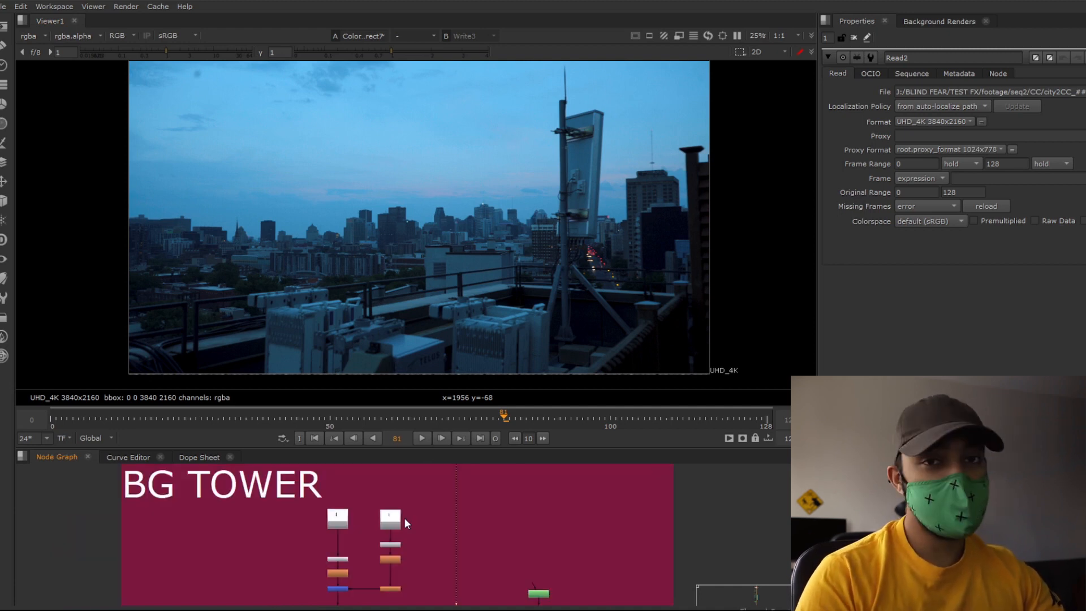
{"action": "key", "text": "1"}
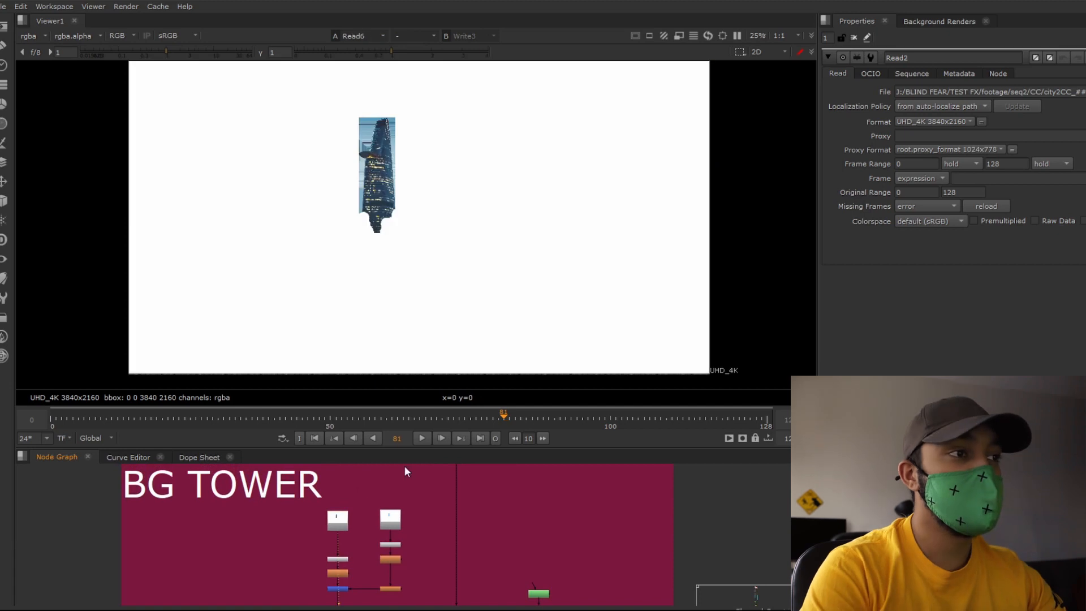
{"action": "scroll", "coordinate": [469, 279], "scroll_direction": "up", "scroll_amount": 1}
{"action": "scroll", "coordinate": [469, 278], "scroll_direction": "up", "scroll_amount": 5}
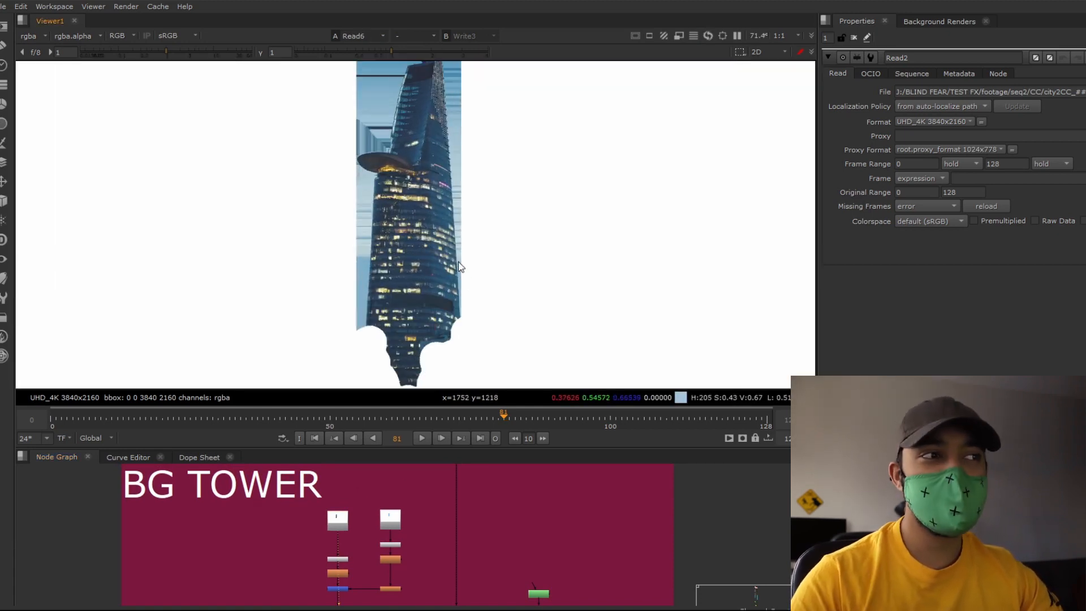
{"action": "scroll", "coordinate": [459, 265], "scroll_direction": "down", "scroll_amount": 1}
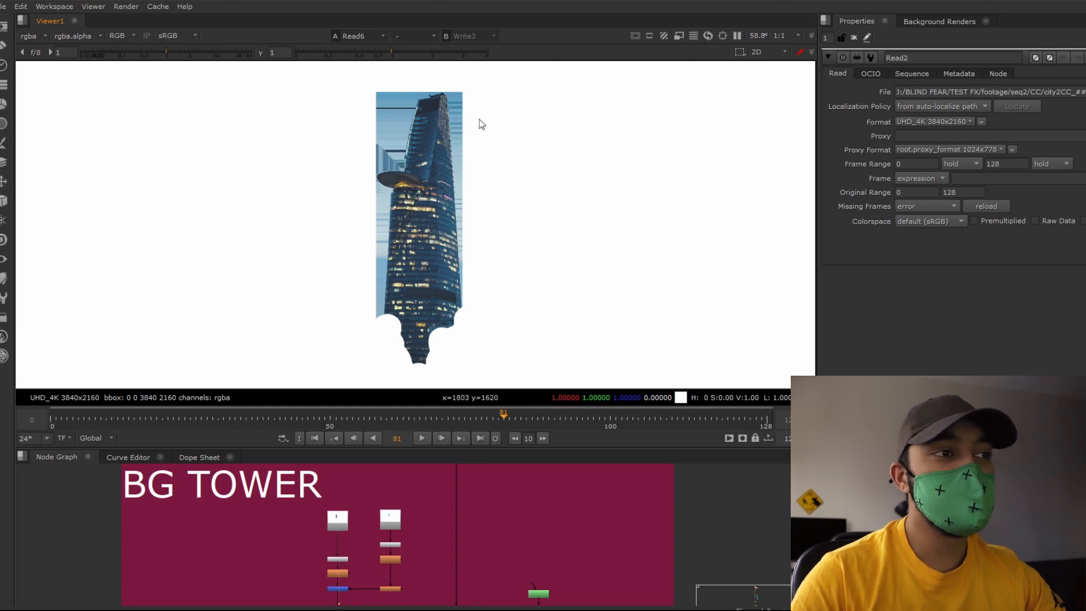
{"action": "scroll", "coordinate": [348, 535], "scroll_direction": "up", "scroll_amount": 2}
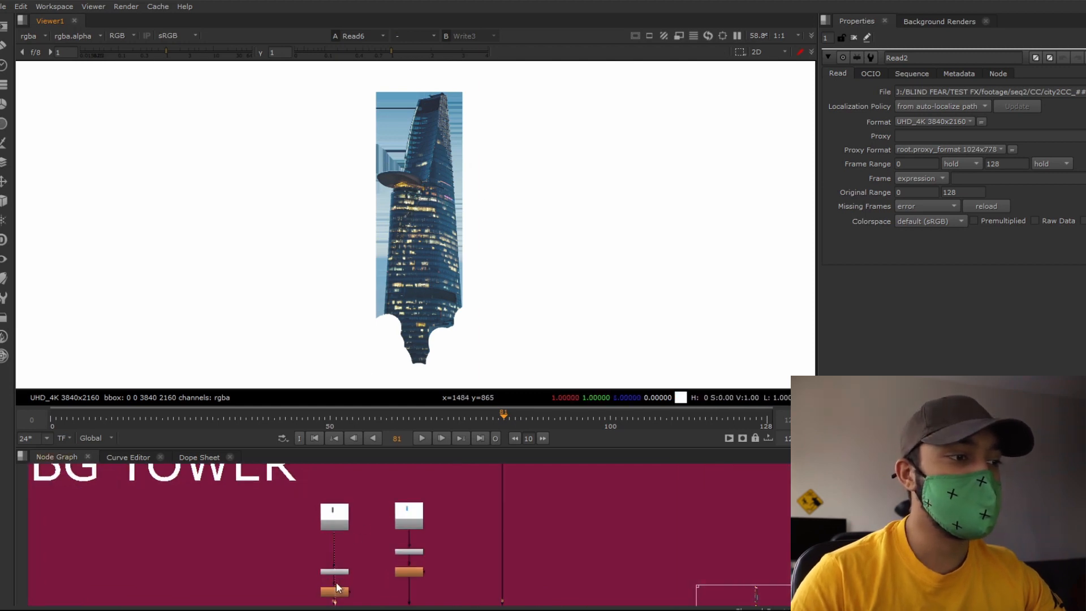
{"action": "key", "text": "1"}
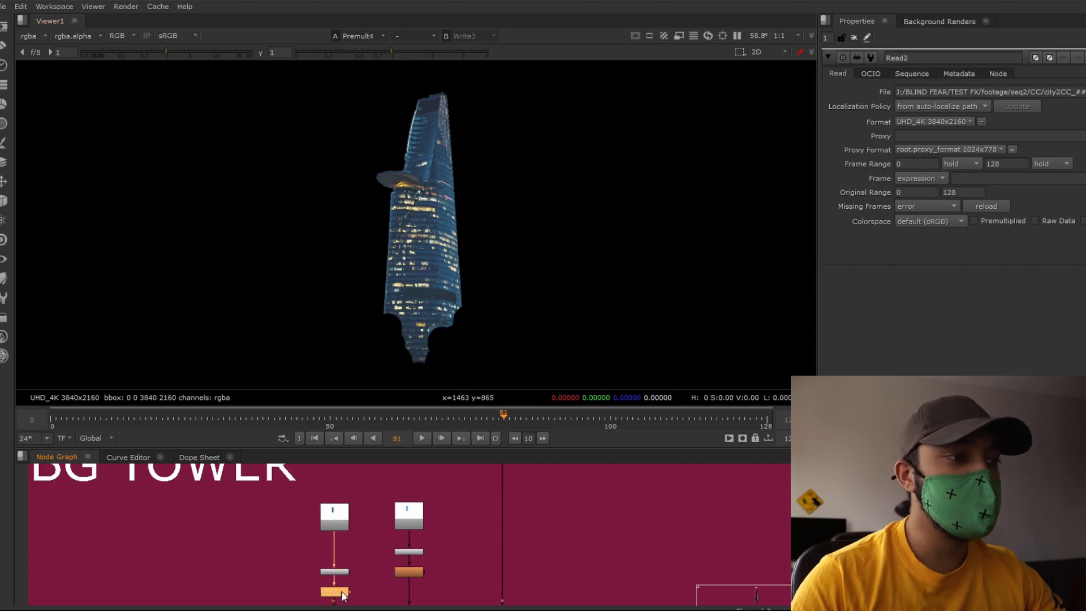
View the tower through Defocus5 and toggle the node off and on to compare the blur on the windows.
{"action": "key", "text": "1"}
{"action": "scroll", "coordinate": [416, 252], "scroll_direction": "up", "scroll_amount": 5}
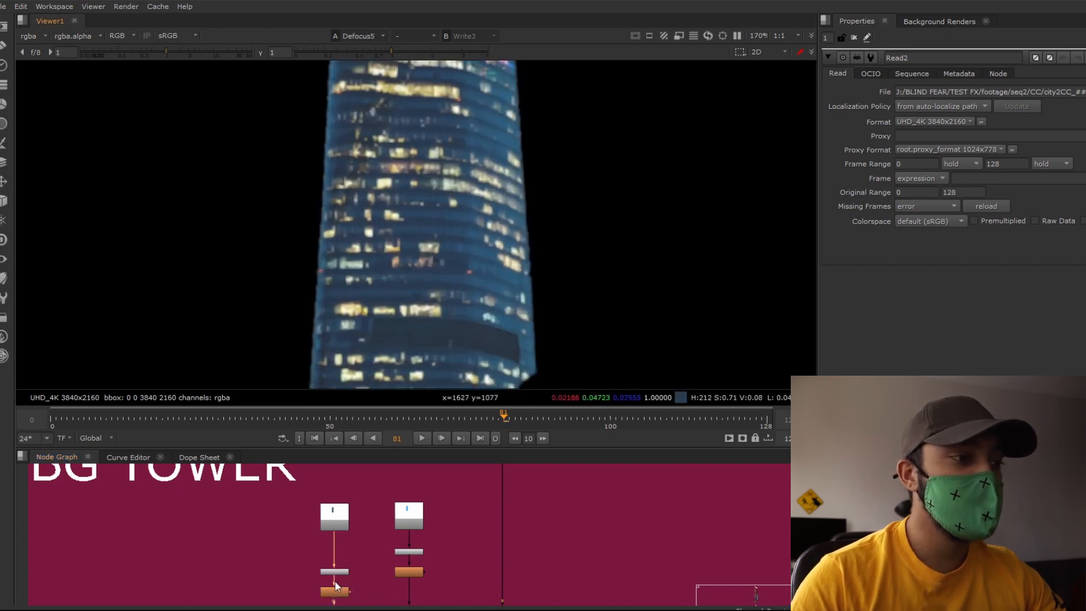
{"action": "key", "text": "d"}
{"action": "scroll", "coordinate": [403, 239], "scroll_direction": "up", "scroll_amount": 3}
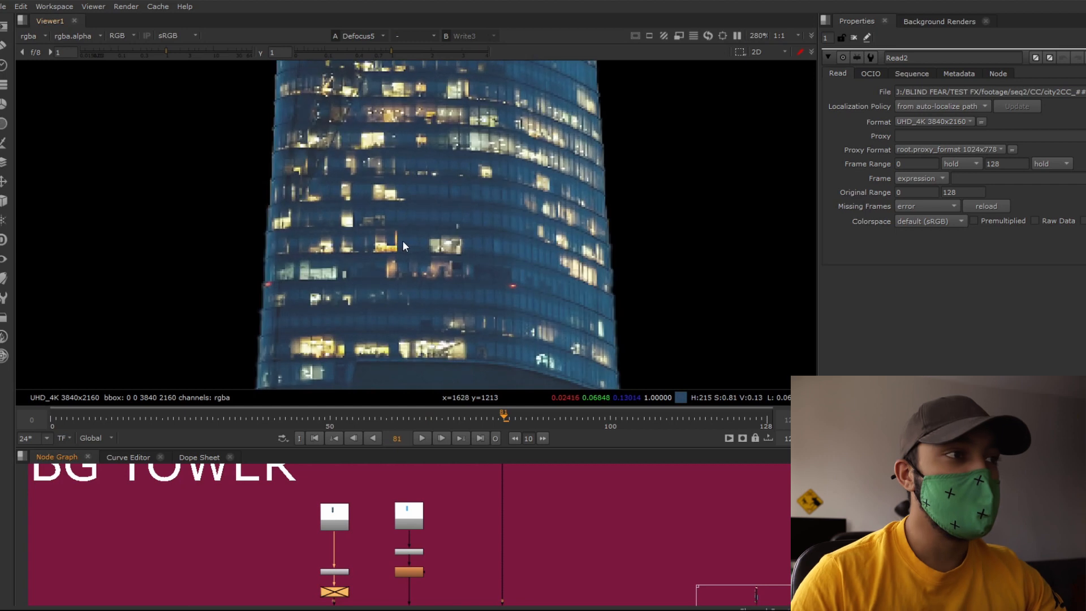
{"action": "key", "text": "d"}
{"action": "key", "text": "d"}
{"action": "key", "text": "d"}
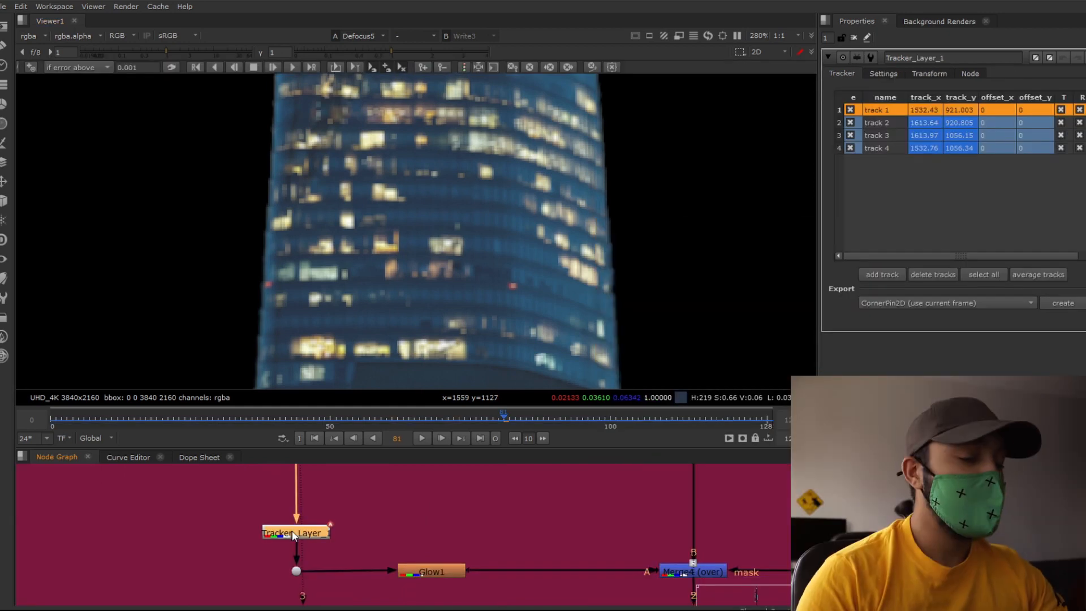
View the tower through Tracker_Layer_1 and scrub back to frame 42 to examine its tracked motion.
{"action": "middle_click_drag", "start_coordinate": [358, 516], "coordinate": [444, 510]}
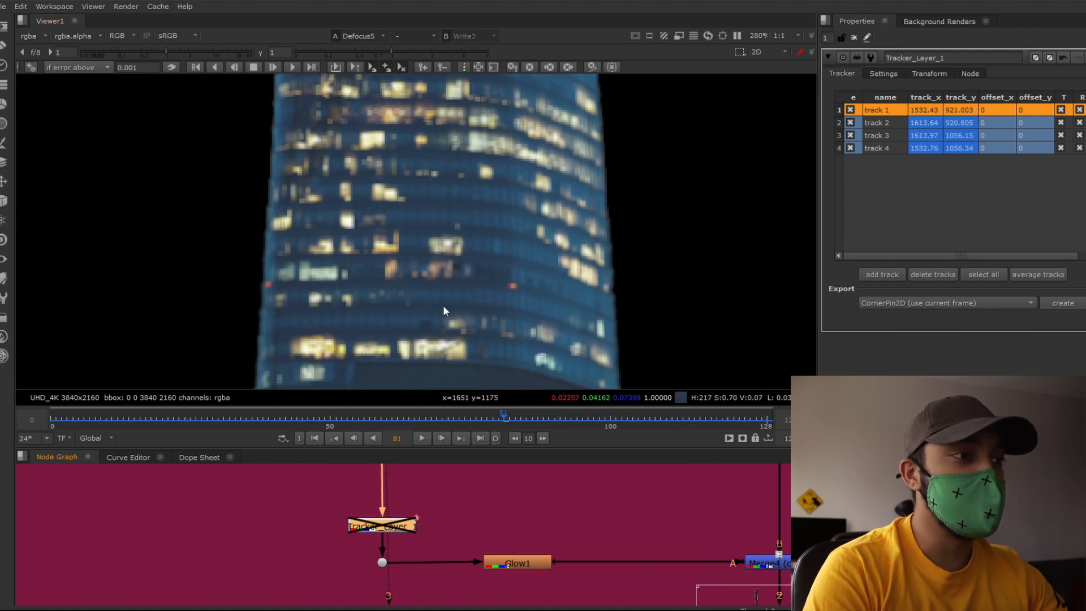
{"action": "key", "text": "1"}
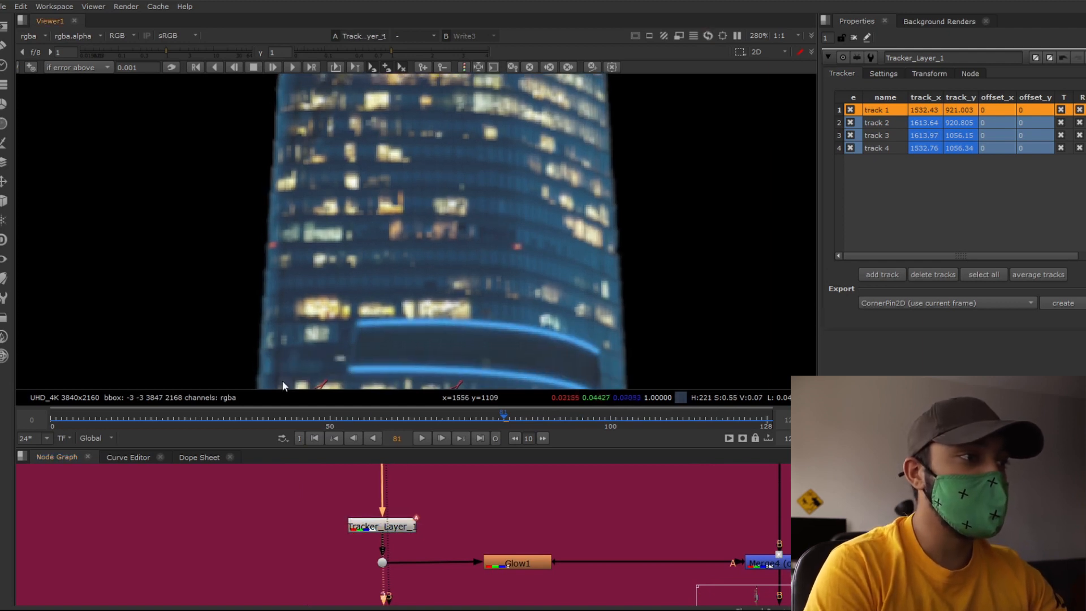
{"action": "left_click_drag", "start_coordinate": [260, 420], "coordinate": [354, 415]}
{"action": "scroll", "coordinate": [375, 269], "scroll_direction": "down", "scroll_amount": 7}
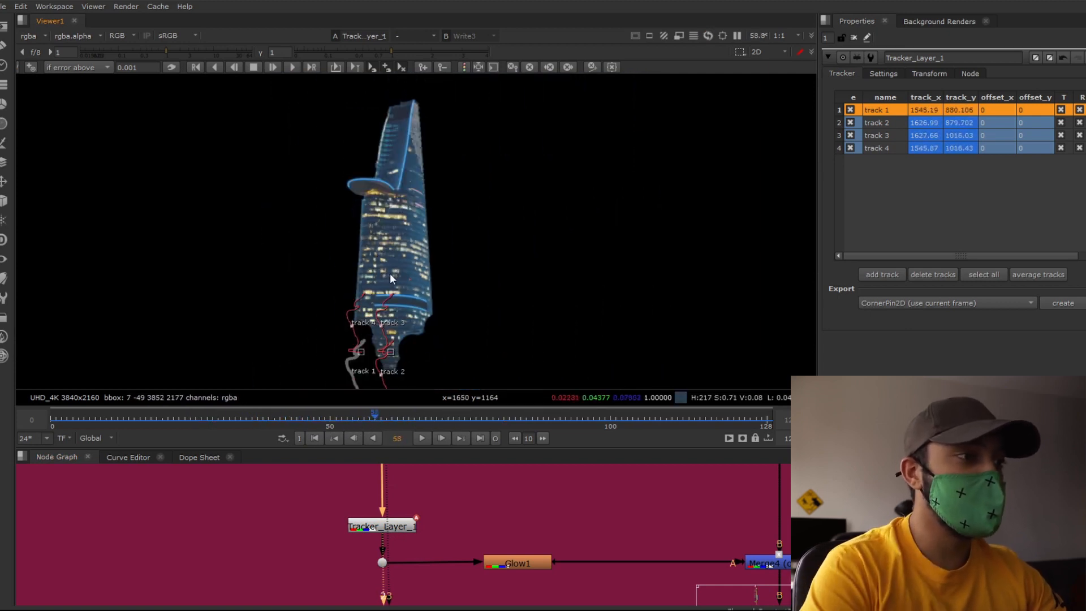
{"action": "middle_click_drag", "start_coordinate": [474, 335], "coordinate": [488, 316]}
{"action": "left_click_drag", "start_coordinate": [279, 419], "coordinate": [286, 419]}
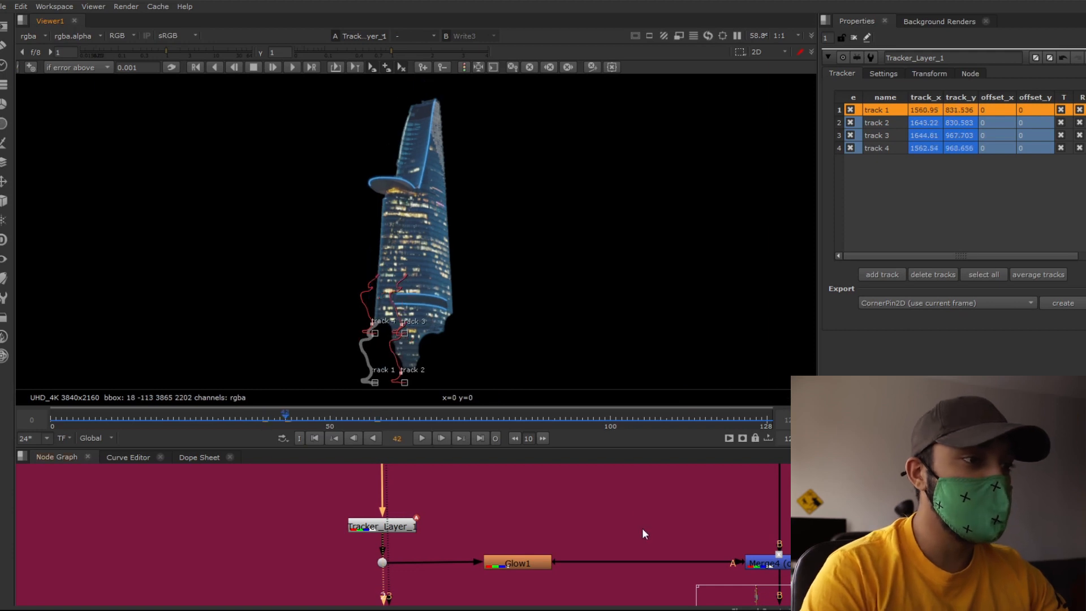
View the tower over the city through Merge4, hide the tracker's animation paths and scrub to frame 37.
{"action": "middle_click_drag", "start_coordinate": [752, 539], "coordinate": [600, 502]}
{"action": "left_click", "coordinate": [613, 521]}
{"action": "key", "text": "1"}
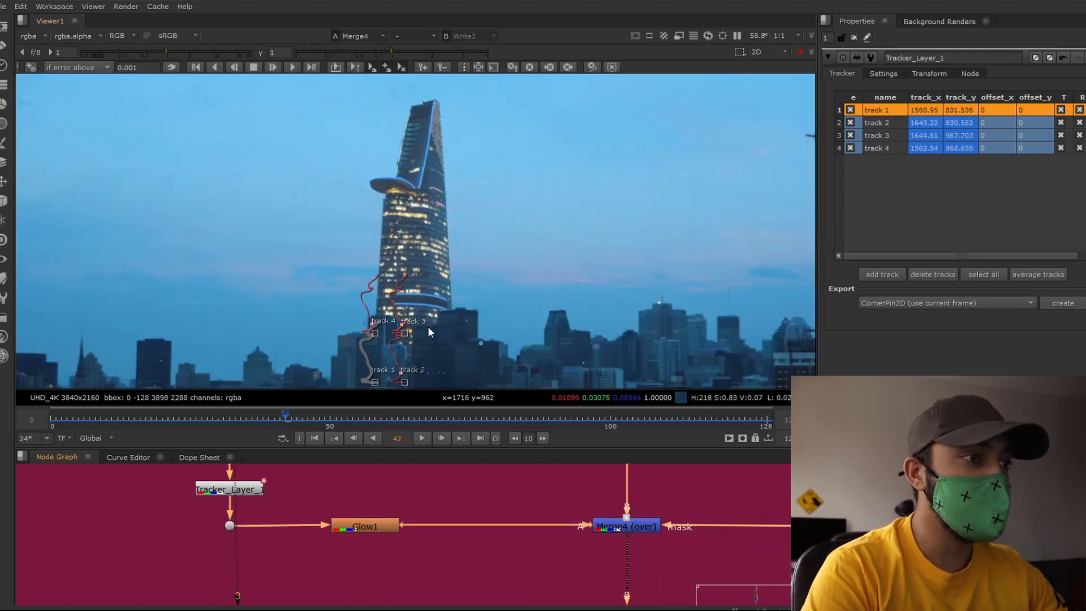
{"action": "key", "text": "o"}
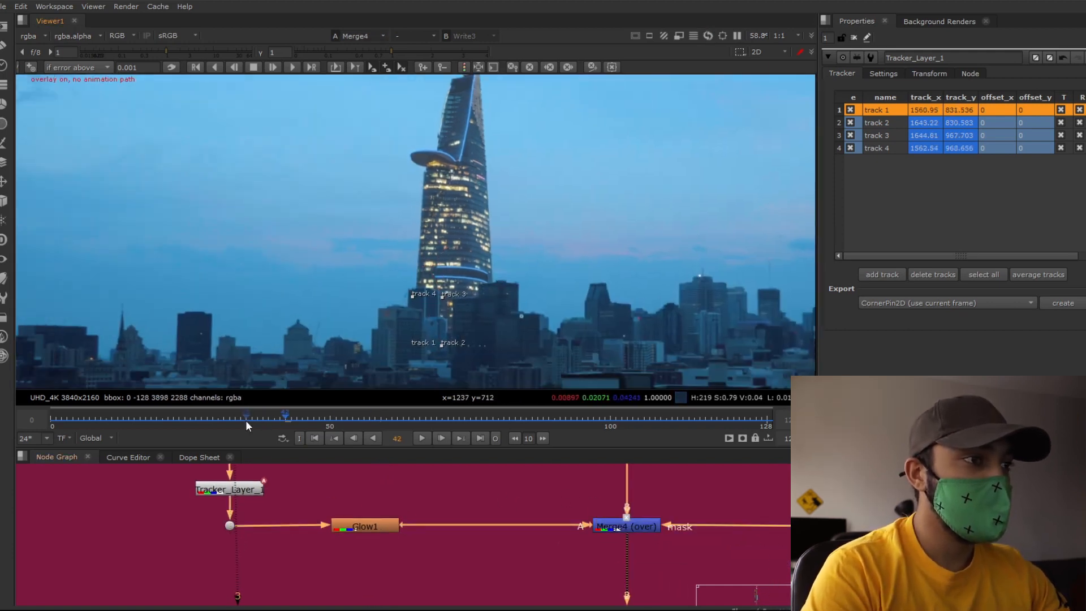
{"action": "mouse_move", "coordinate": [245, 419]}
{"action": "left_mouse_down"}
{"action": "mouse_move", "coordinate": [208, 422]}
{"action": "mouse_move", "coordinate": [324, 422]}
{"action": "mouse_move", "coordinate": [257, 430]}
{"action": "left_mouse_up"}
Toggle Merge3 off and on to compare the tower with and without its glowing blue edge lights.
{"action": "middle_click_drag", "start_coordinate": [448, 481], "coordinate": [457, 583]}
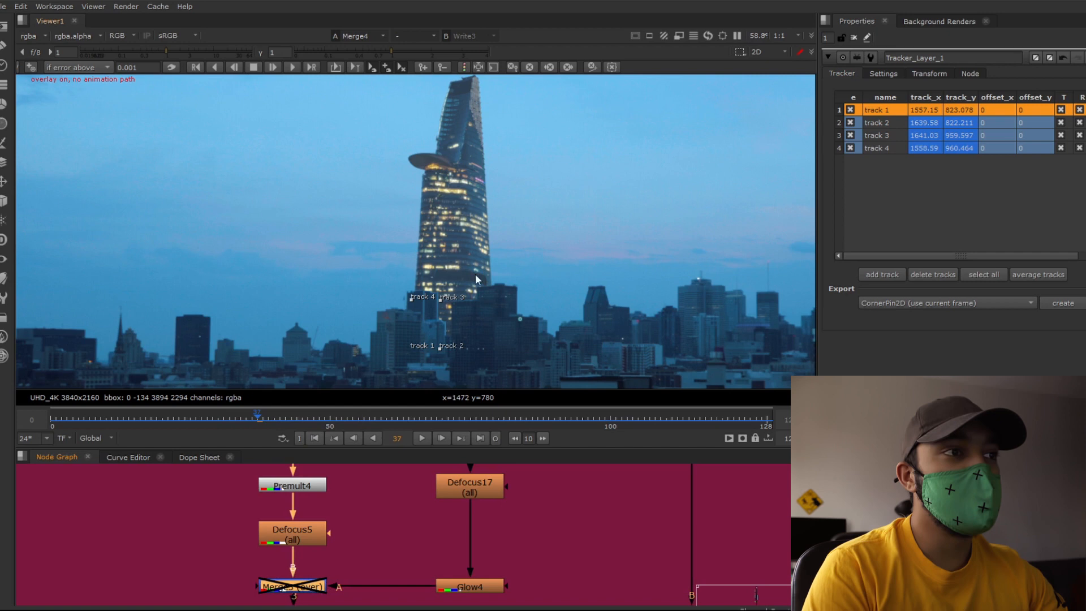
{"action": "key", "text": "d"}
{"action": "key", "text": "d"}
{"action": "key", "text": "d"}
{"action": "key", "text": "d"}
{"action": "key", "text": "d"}
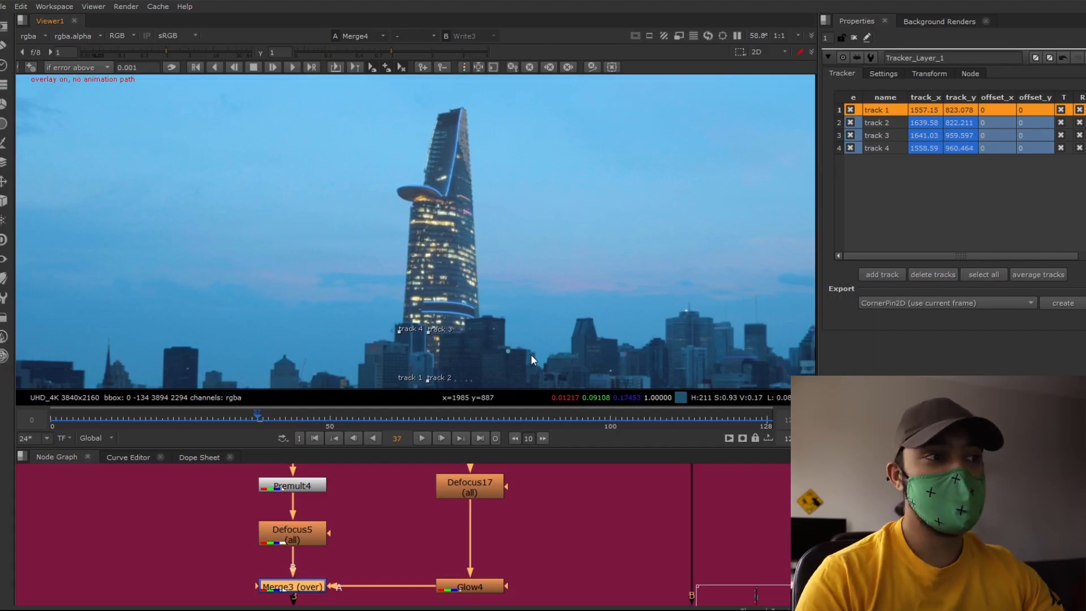
Enlarge the node graph area and turn off the viewer overlay completely.
{"action": "scroll", "coordinate": [449, 503], "scroll_direction": "down", "scroll_amount": 5}
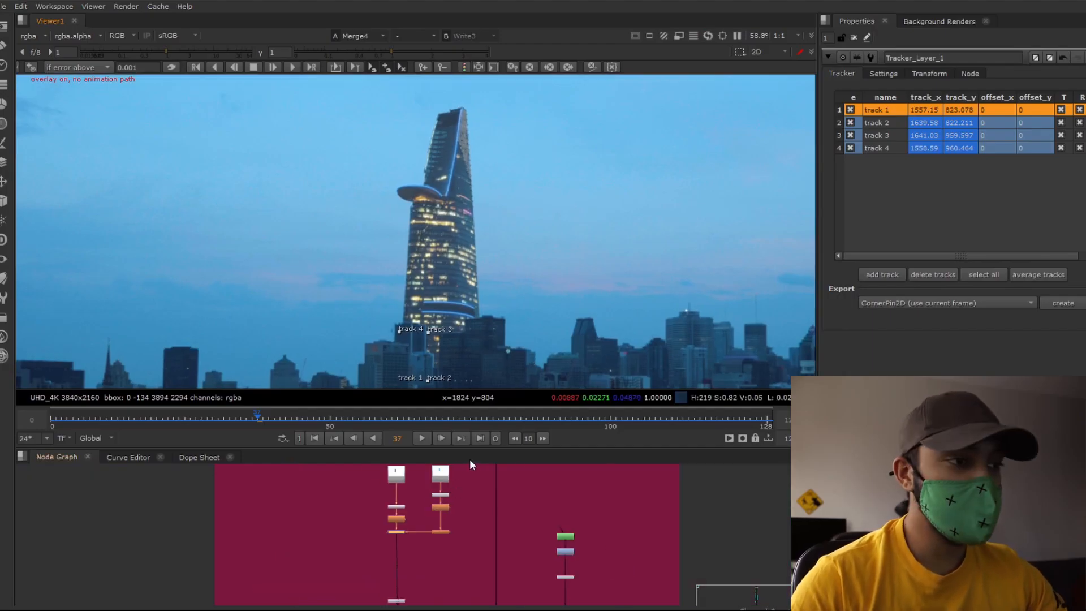
{"action": "left_click_drag", "start_coordinate": [479, 450], "coordinate": [469, 400]}
{"action": "scroll", "coordinate": [438, 478], "scroll_direction": "up", "scroll_amount": 2}
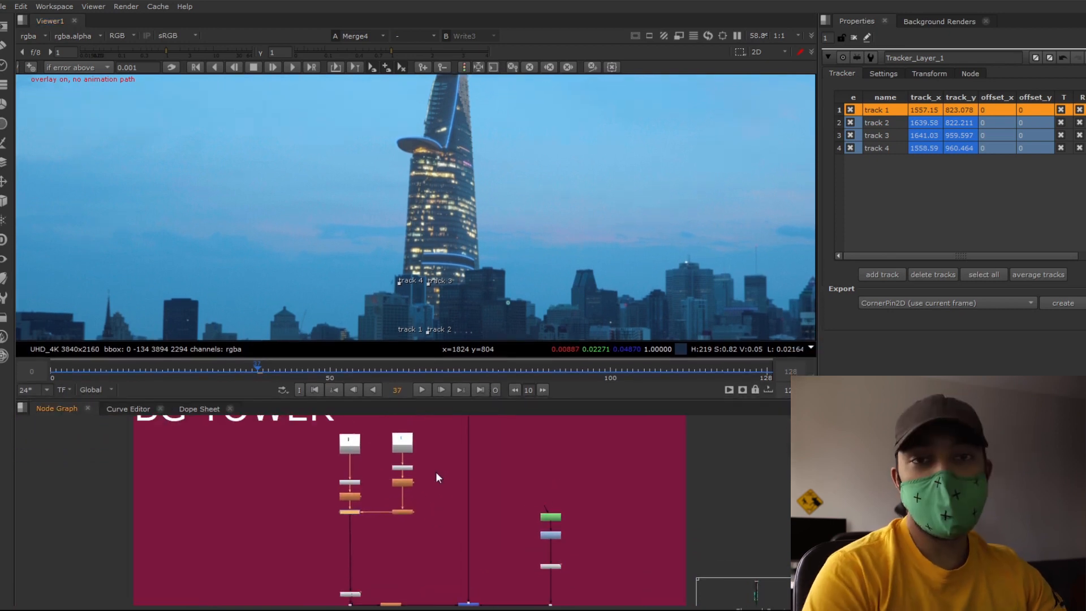
{"action": "middle_click_drag", "start_coordinate": [558, 210], "coordinate": [553, 152]}
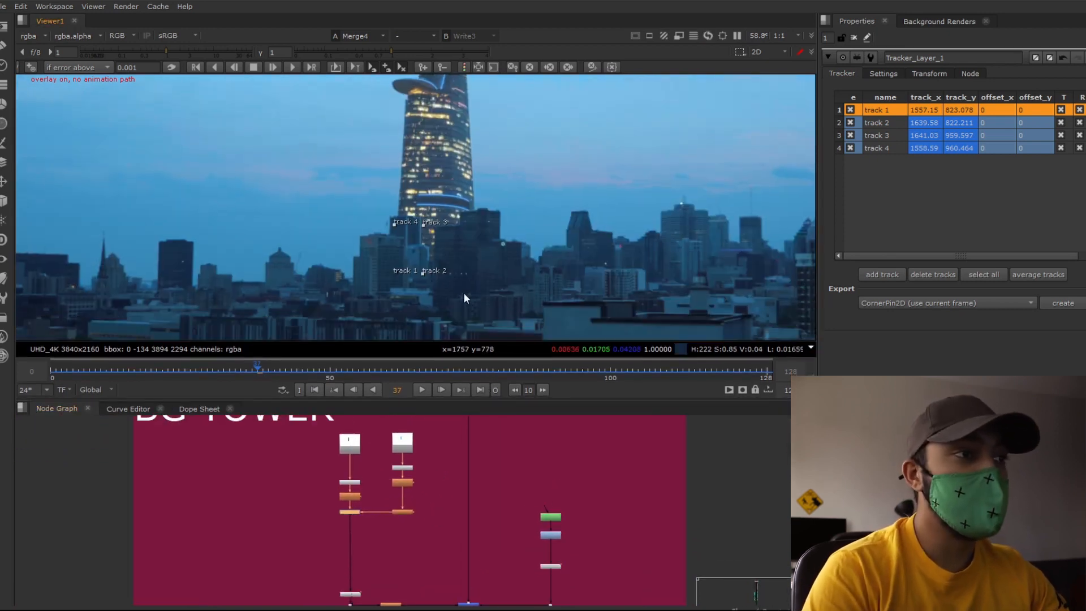
{"action": "left_click", "coordinate": [535, 446]}
{"action": "key", "text": "q"}
{"action": "middle_click_drag", "start_coordinate": [511, 520], "coordinate": [532, 438]}
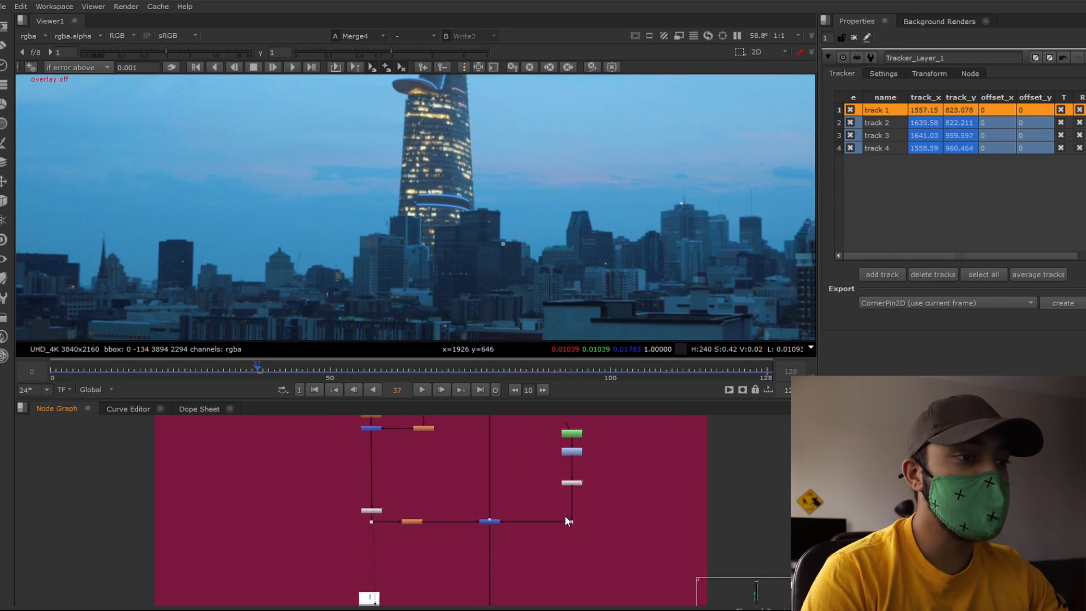
Disconnect Merge4's mask input to inspect the tower's base against the buildings, and reconnect the mask to its dot.
{"action": "left_click_drag", "start_coordinate": [562, 519], "coordinate": [546, 515]}
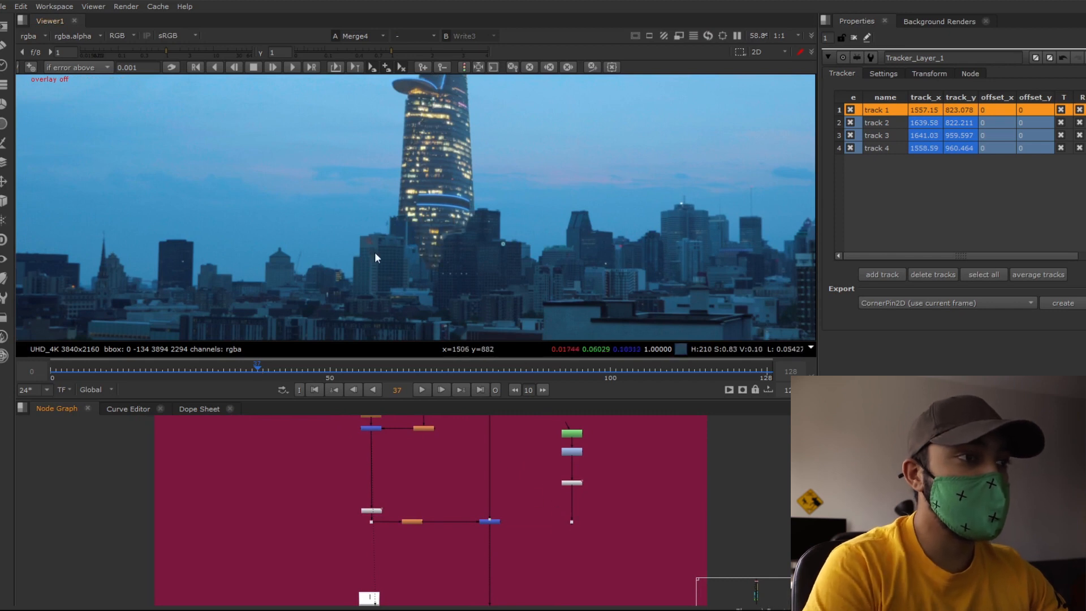
{"action": "scroll", "coordinate": [422, 242], "scroll_direction": "up", "scroll_amount": 8}
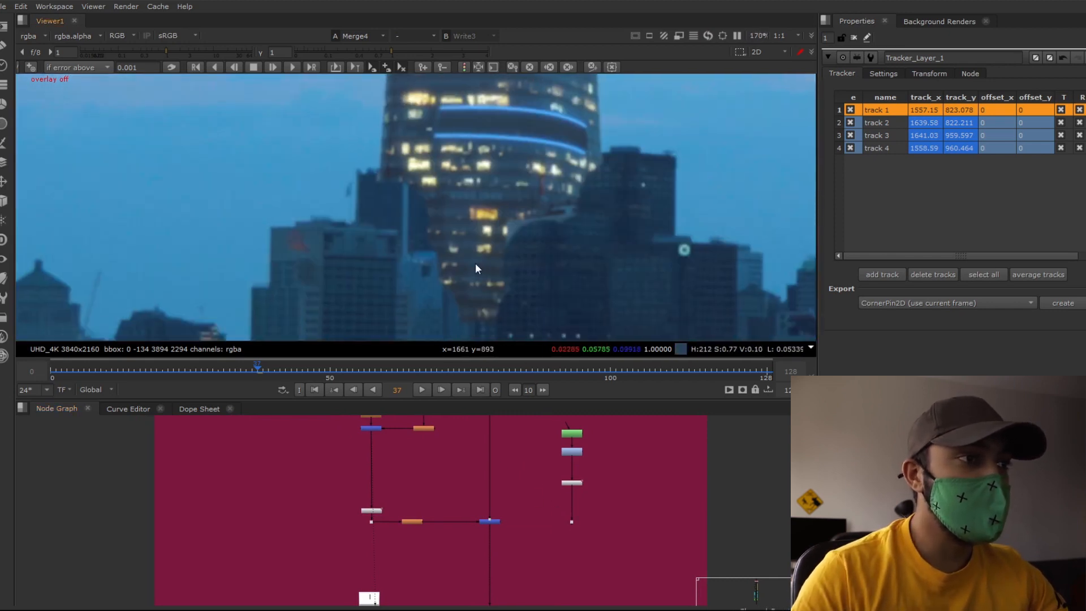
{"action": "scroll", "coordinate": [503, 531], "scroll_direction": "up", "scroll_amount": 10}
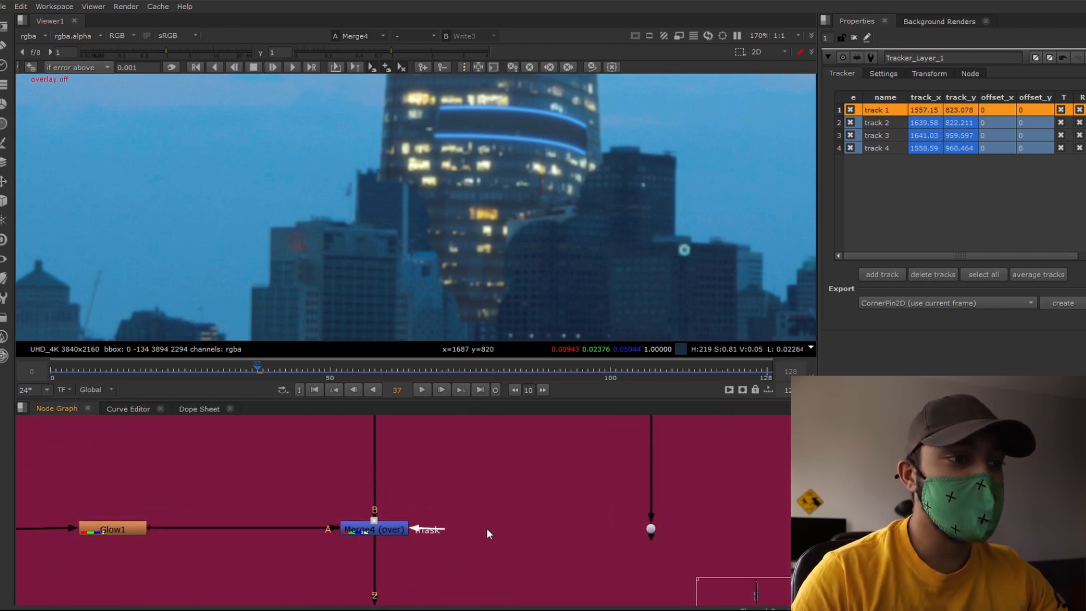
{"action": "left_click_drag", "start_coordinate": [488, 533], "coordinate": [650, 529]}
{"action": "scroll", "coordinate": [463, 265], "scroll_direction": "down", "scroll_amount": 12}
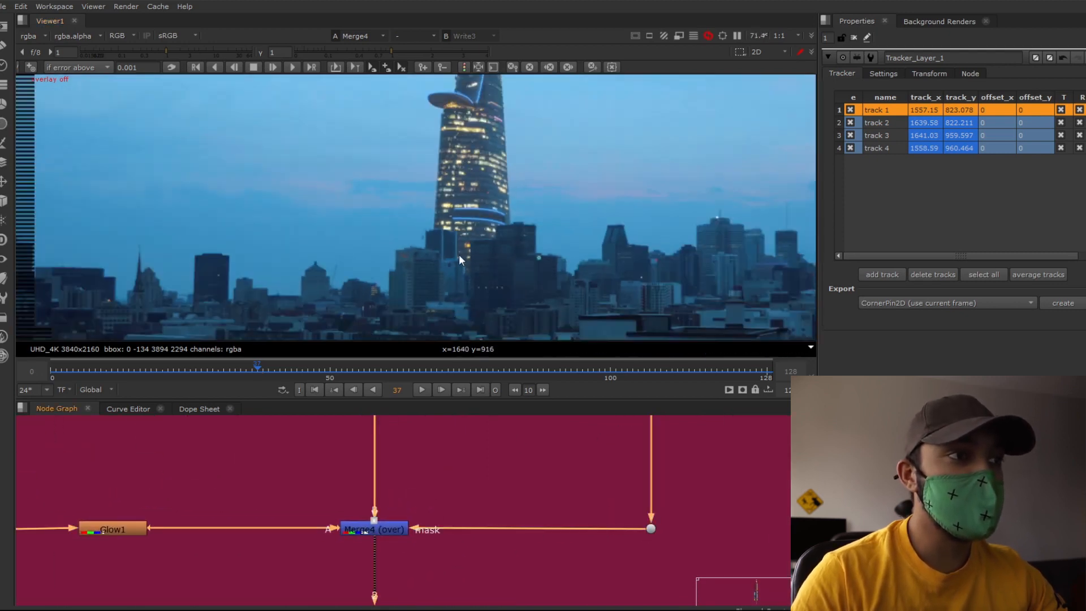
{"action": "middle_click_drag", "start_coordinate": [458, 242], "coordinate": [490, 206]}
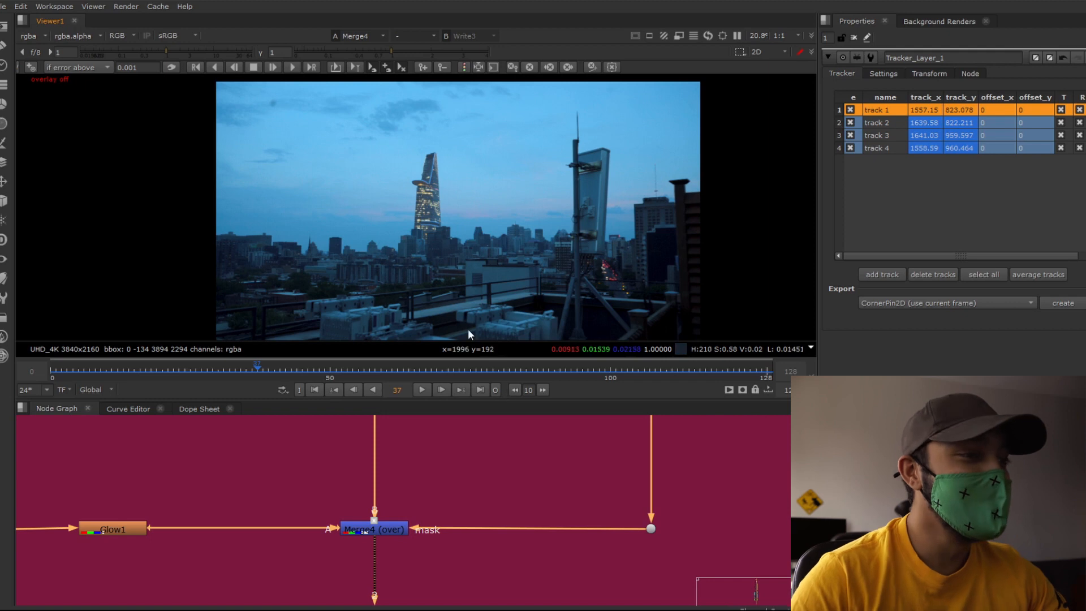
View the composite with all three towers through Merge6 and locate the NIGHT LIGHT node group.
{"action": "scroll", "coordinate": [357, 508], "scroll_direction": "down", "scroll_amount": 8}
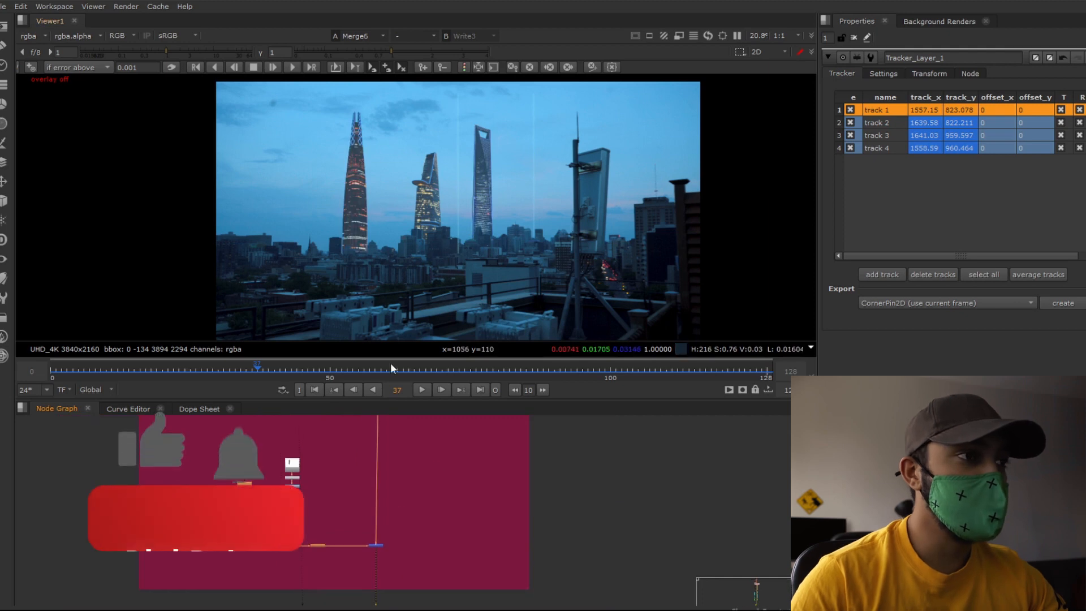
{"action": "scroll", "coordinate": [548, 247], "scroll_direction": "up", "scroll_amount": 2}
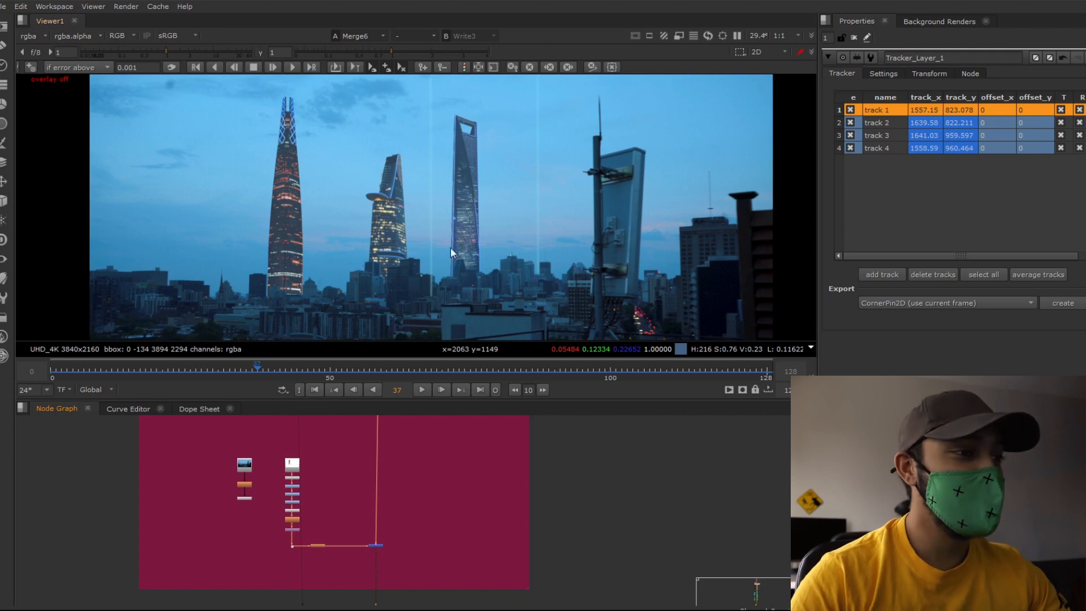
{"action": "scroll", "coordinate": [345, 525], "scroll_direction": "down", "scroll_amount": 3}
{"action": "middle_click_drag", "start_coordinate": [325, 544], "coordinate": [316, 467]}
{"action": "scroll", "coordinate": [344, 493], "scroll_direction": "up", "scroll_amount": 2}
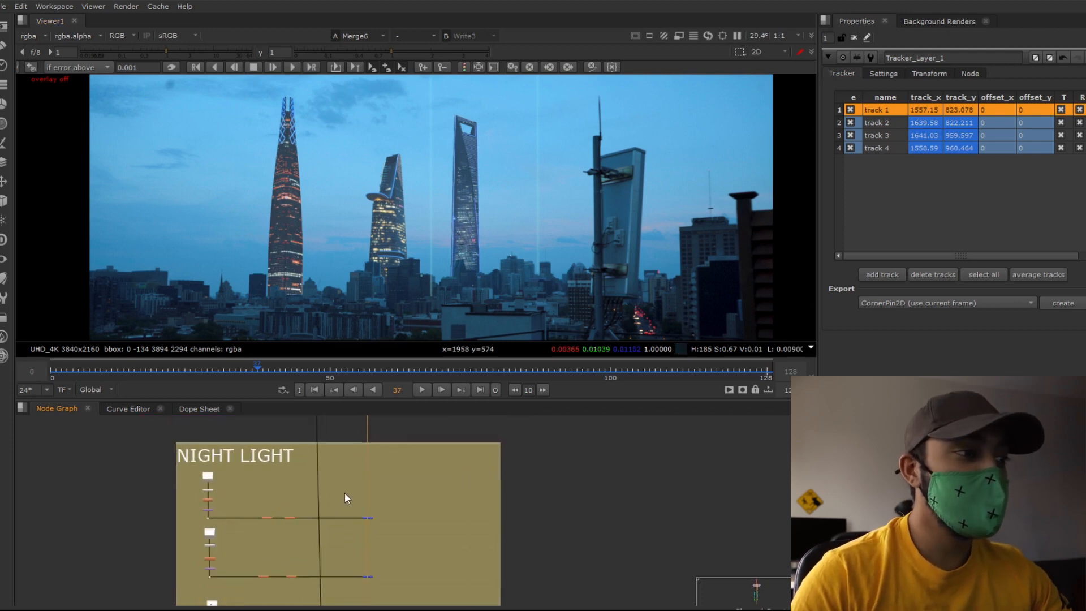
View the Read1 building night-lights image in the NIGHT LIGHT group and inspect its windows up close.
{"action": "middle_click_drag", "start_coordinate": [431, 249], "coordinate": [436, 192]}
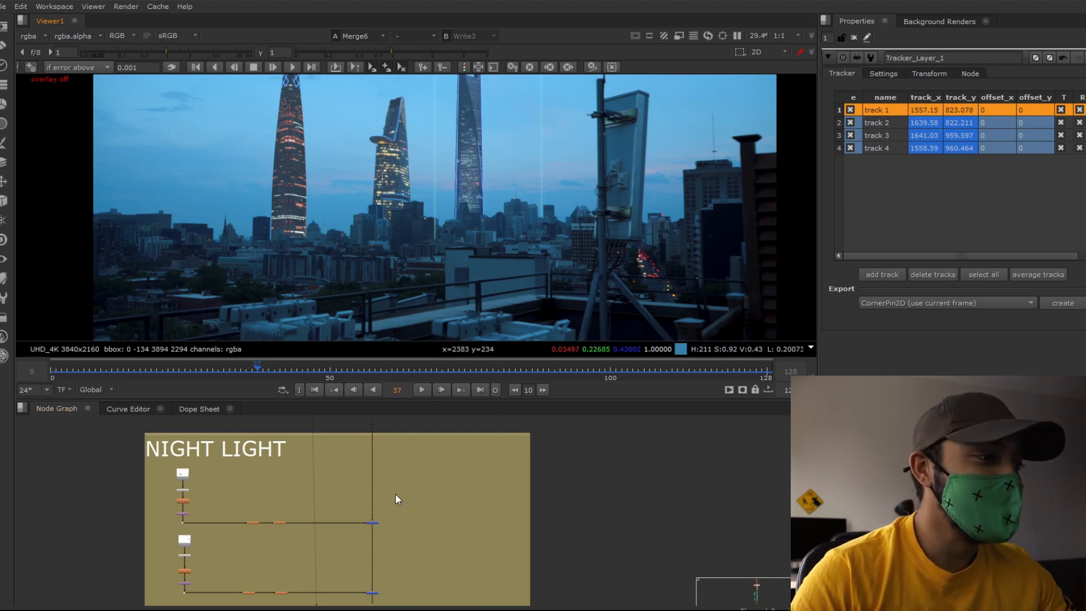
{"action": "scroll", "coordinate": [179, 489], "scroll_direction": "up", "scroll_amount": 5}
{"action": "key", "text": "1"}
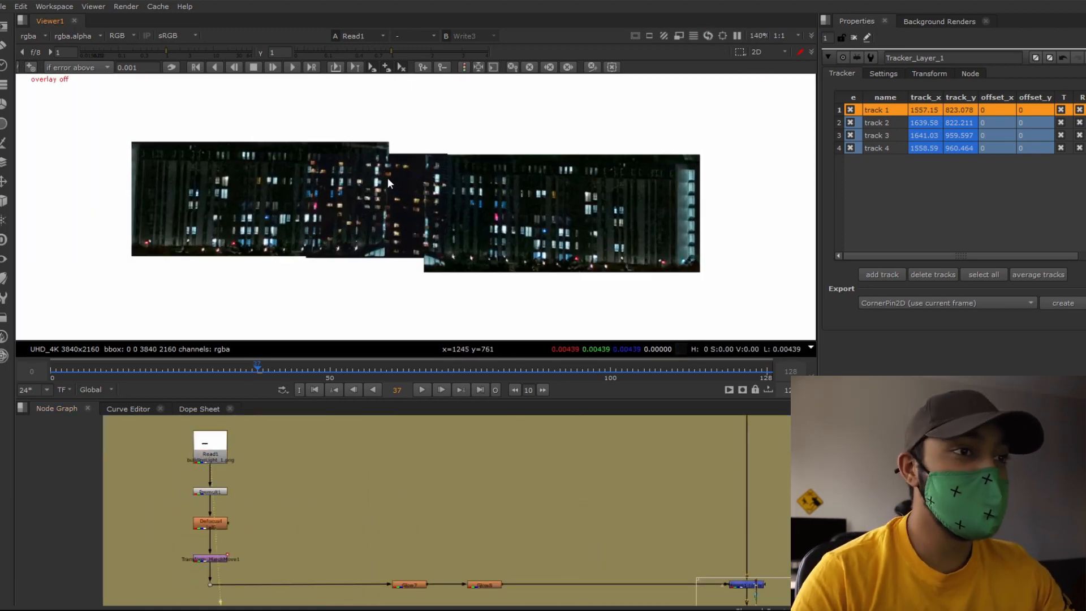
{"action": "scroll", "coordinate": [387, 178], "scroll_direction": "up", "scroll_amount": 1}
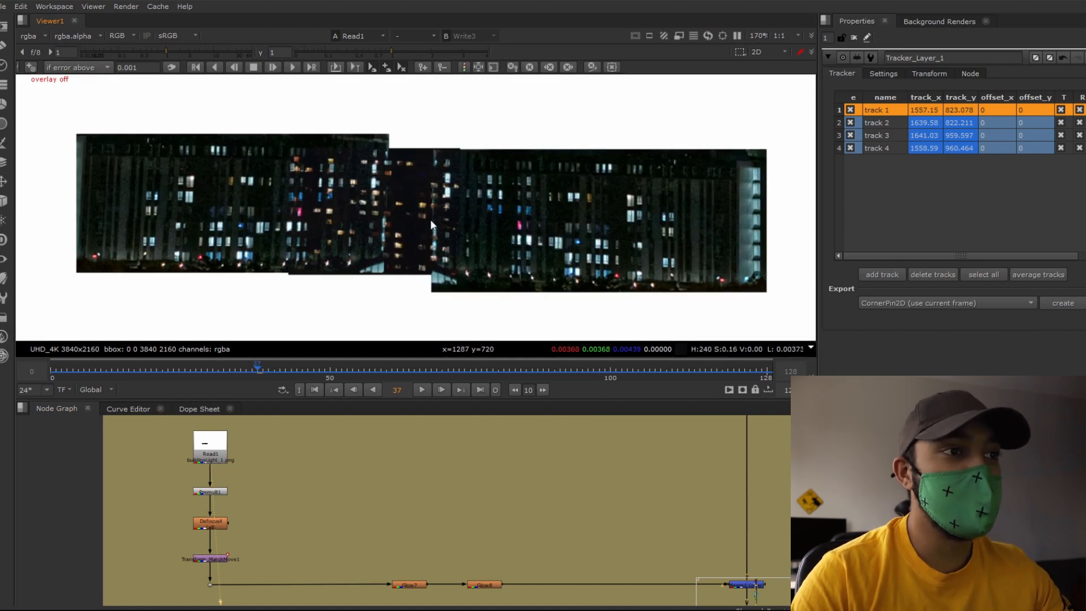
{"action": "scroll", "coordinate": [522, 247], "scroll_direction": "up", "scroll_amount": 2}
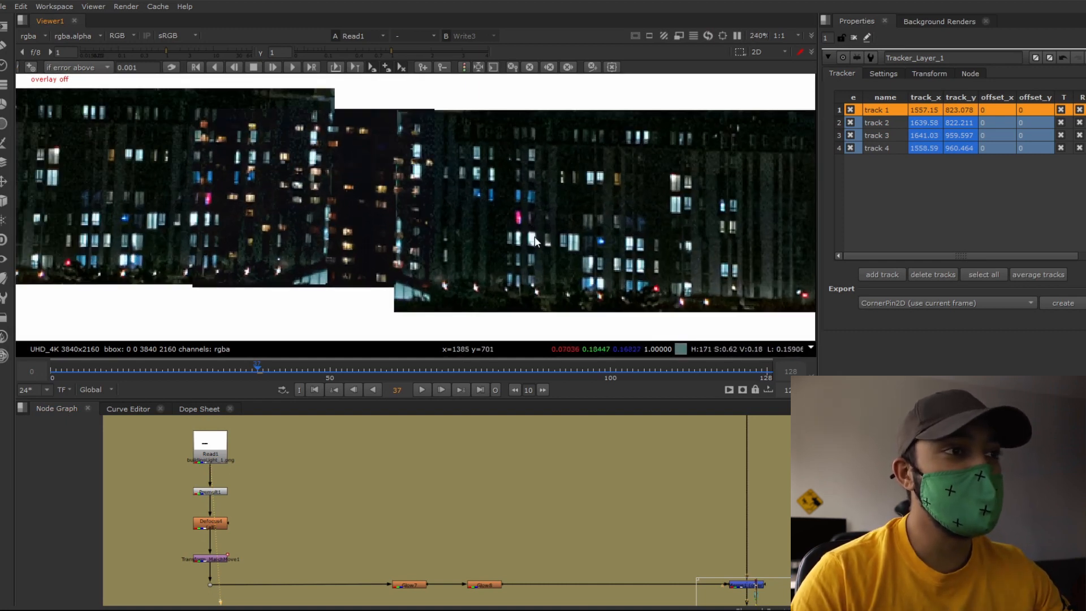
{"action": "scroll", "coordinate": [694, 223], "scroll_direction": "down", "scroll_amount": 1}
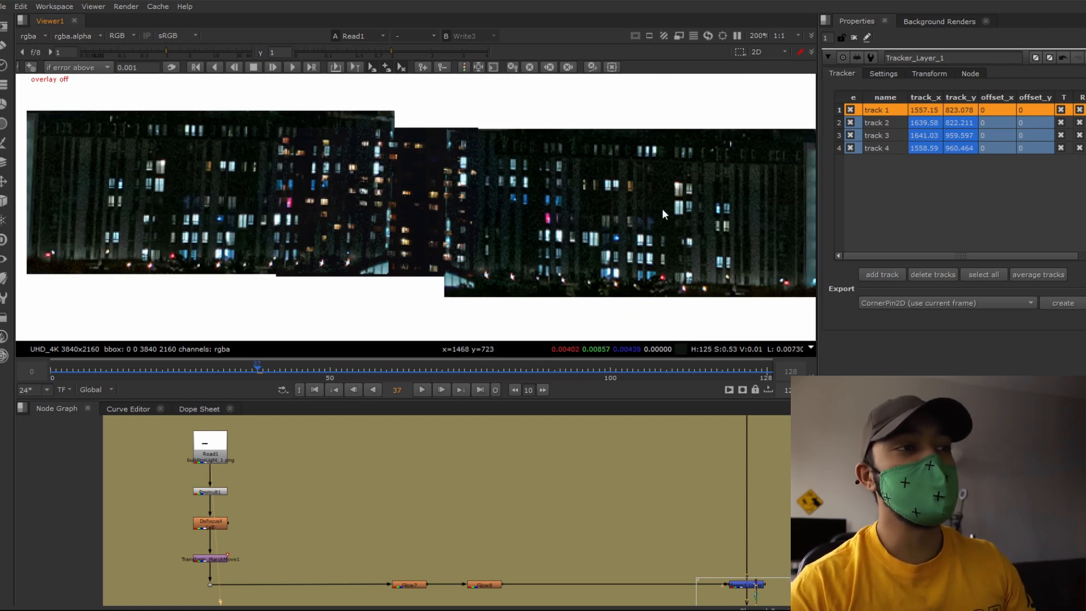
View the Premult1 output with its alpha channel, and view the blurred lights through Defocus4.
{"action": "left_click", "coordinate": [205, 493]}
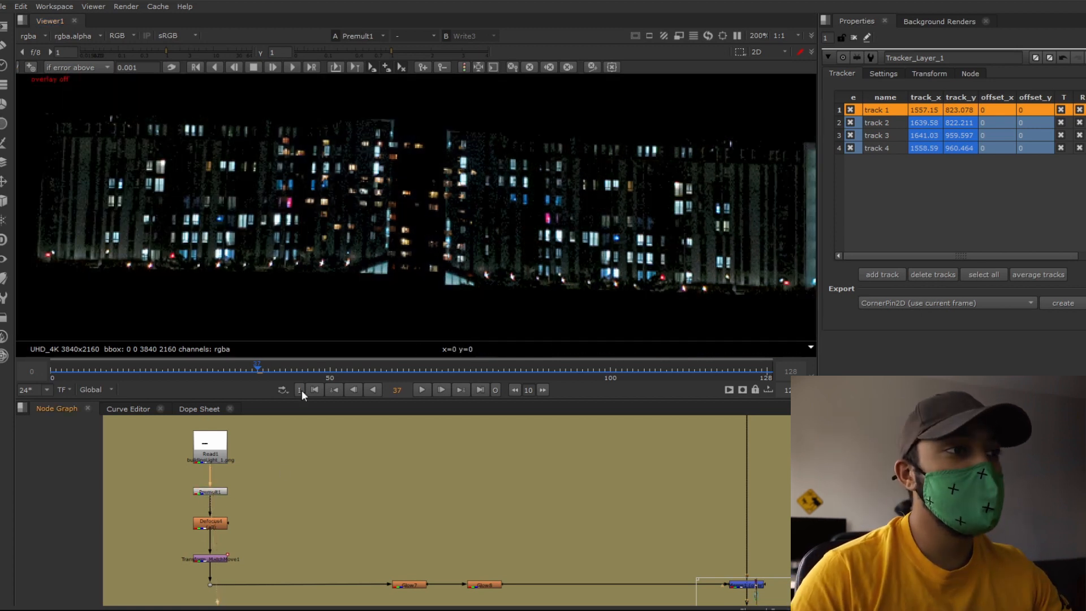
{"action": "key", "text": "1"}
{"action": "key", "text": "a"}
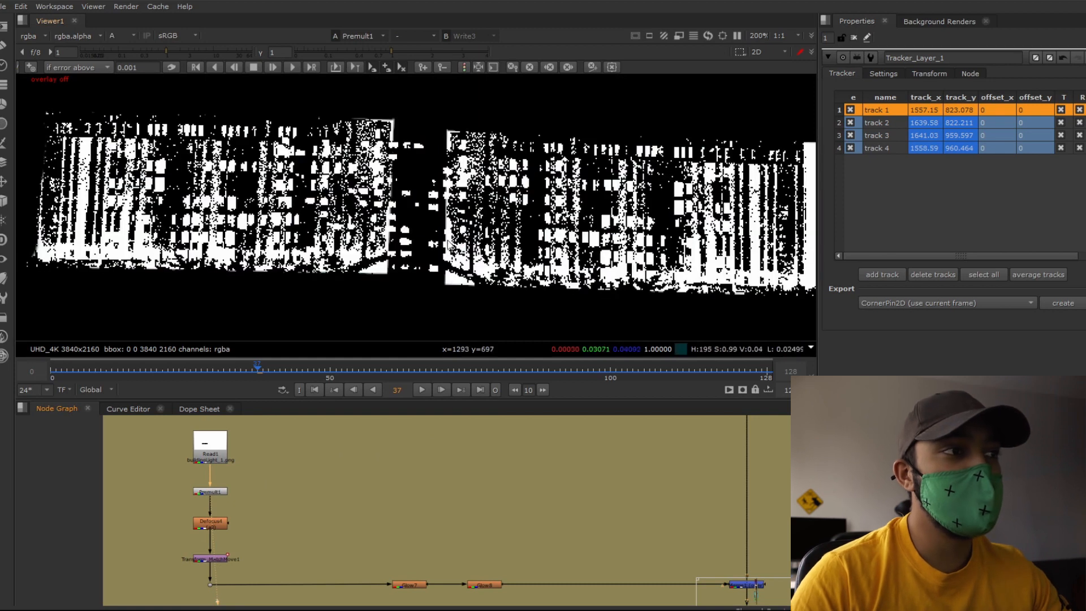
{"action": "key", "text": "a"}
{"action": "key", "text": "1"}
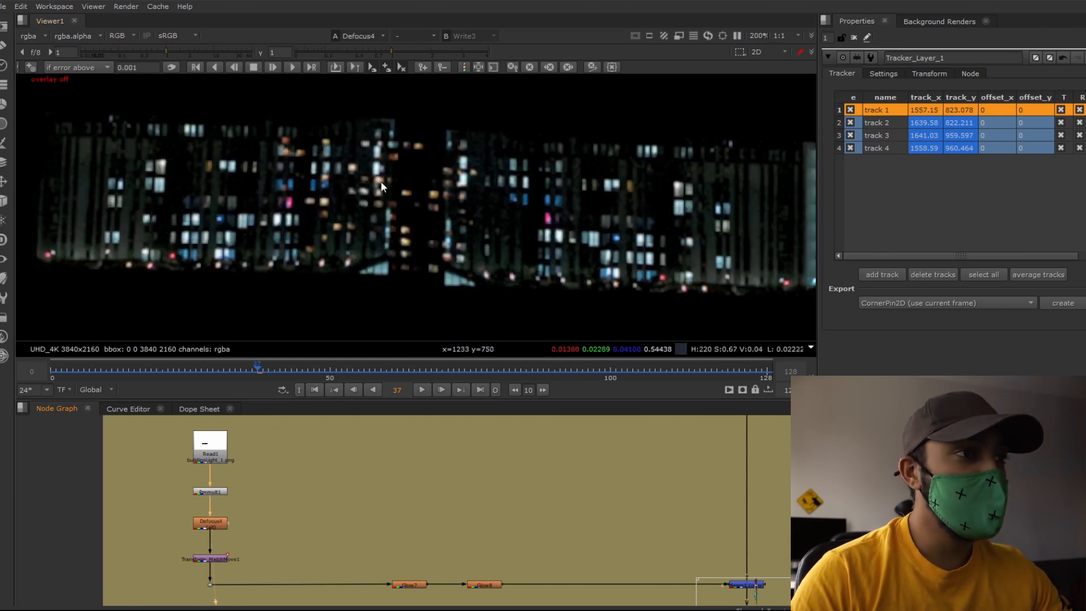
{"action": "scroll", "coordinate": [480, 260], "scroll_direction": "down", "scroll_amount": 1}
{"action": "middle_click_drag", "start_coordinate": [264, 536], "coordinate": [243, 513]}
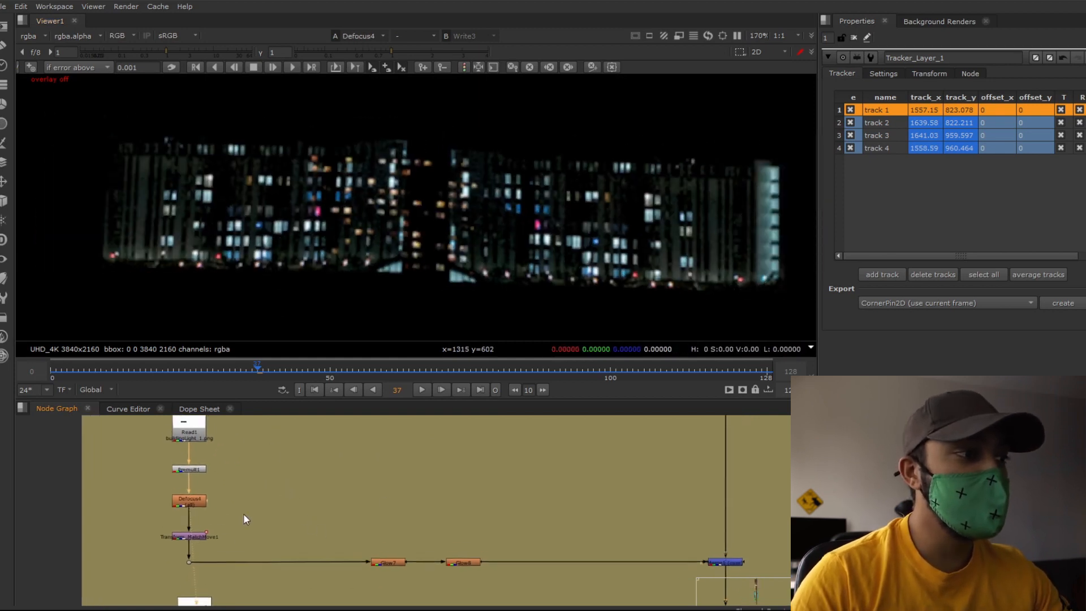
View the composite through Merge1 and check the added building lights at frames 32 and 49.
{"action": "left_click_drag", "start_coordinate": [653, 529], "coordinate": [758, 576]}
{"action": "key", "text": "1"}
{"action": "left_click", "coordinate": [758, 576]}
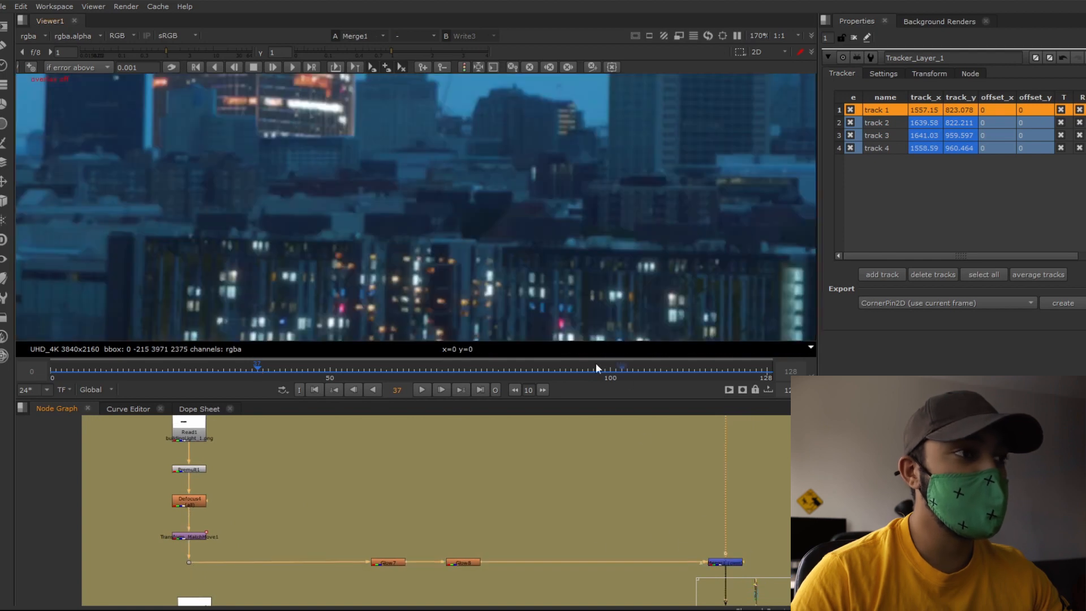
{"action": "scroll", "coordinate": [432, 264], "scroll_direction": "down", "scroll_amount": 3}
{"action": "scroll", "coordinate": [434, 268], "scroll_direction": "down", "scroll_amount": 8}
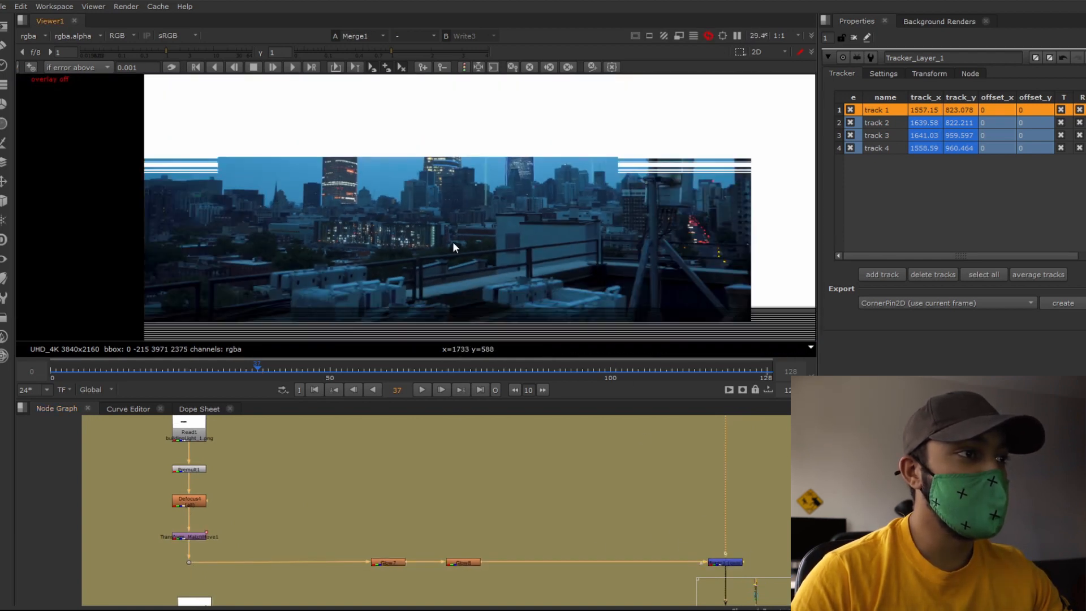
{"action": "middle_click_drag", "start_coordinate": [488, 243], "coordinate": [466, 250]}
{"action": "left_click", "coordinate": [229, 369]}
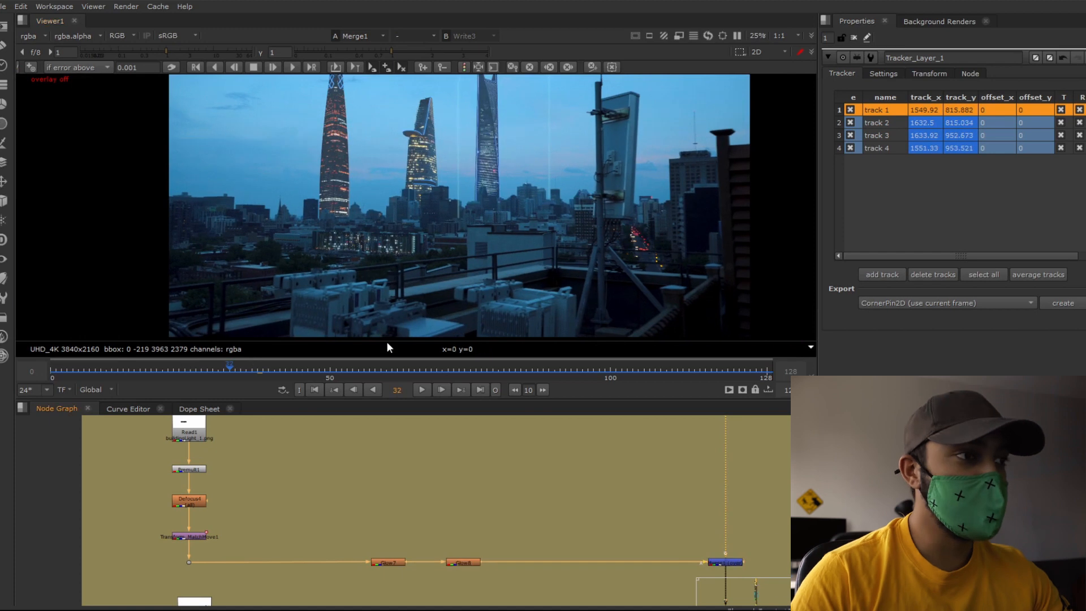
{"action": "scroll", "coordinate": [201, 523], "scroll_direction": "up", "scroll_amount": 3}
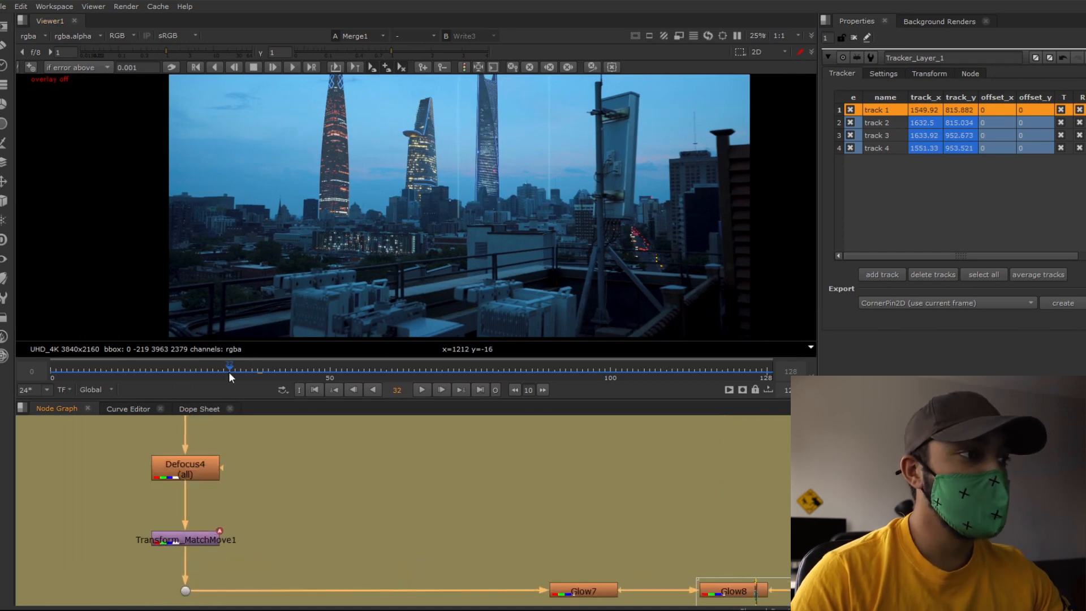
{"action": "left_click", "coordinate": [325, 371]}
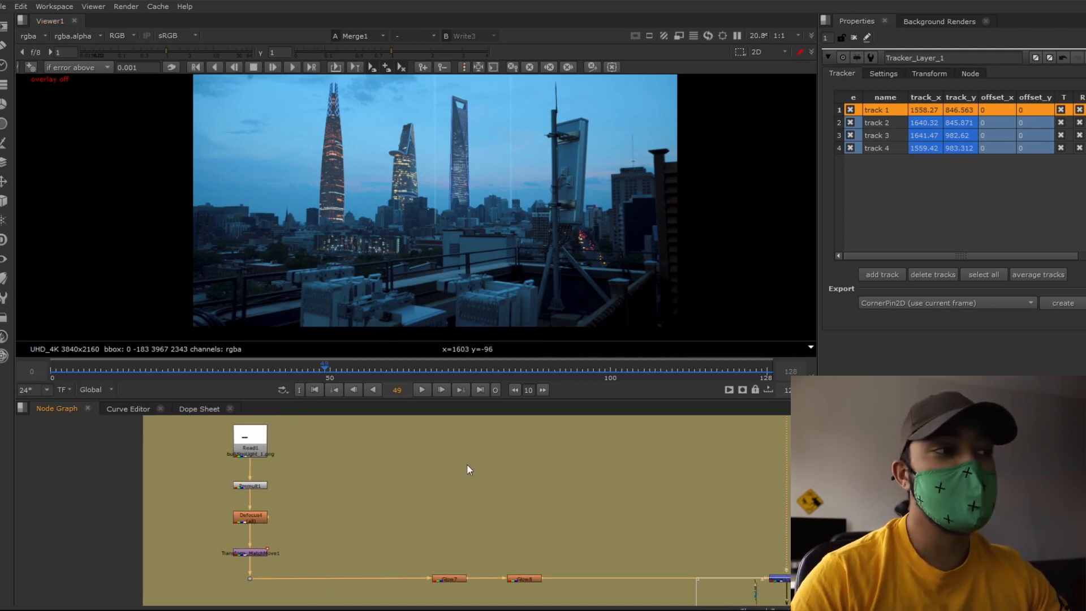
View the composite through Merge2 to see the second set of night lights added.
{"action": "scroll", "coordinate": [517, 509], "scroll_direction": "down", "scroll_amount": 4}
{"action": "middle_click_drag", "start_coordinate": [517, 508], "coordinate": [388, 447]}
{"action": "middle_click_drag", "start_coordinate": [468, 559], "coordinate": [441, 523]}
{"action": "left_click", "coordinate": [492, 543]}
{"action": "key", "text": "1"}
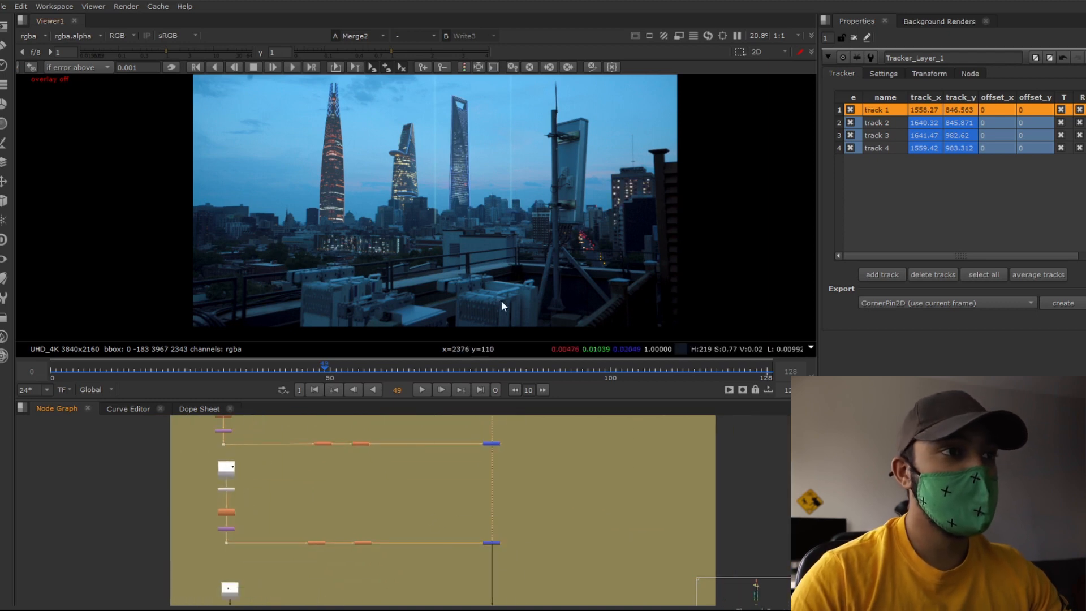
View the composite through Merge12 and inspect the lit buildings at the base of the middle tower.
{"action": "scroll", "coordinate": [619, 185], "scroll_direction": "up", "scroll_amount": 7}
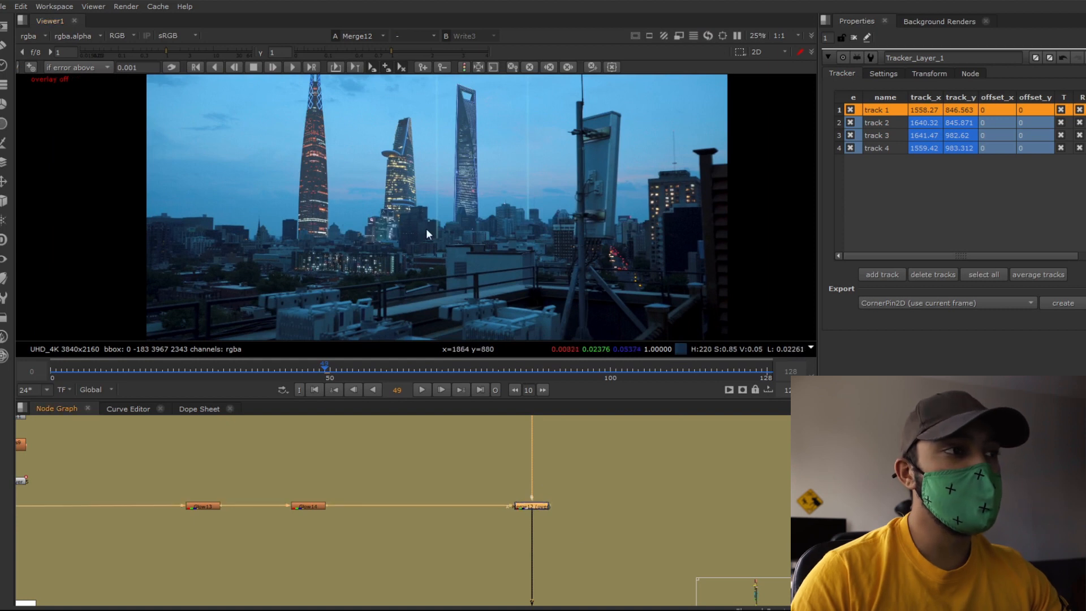
{"action": "scroll", "coordinate": [386, 229], "scroll_direction": "up", "scroll_amount": 5}
{"action": "scroll", "coordinate": [377, 228], "scroll_direction": "up", "scroll_amount": 2}
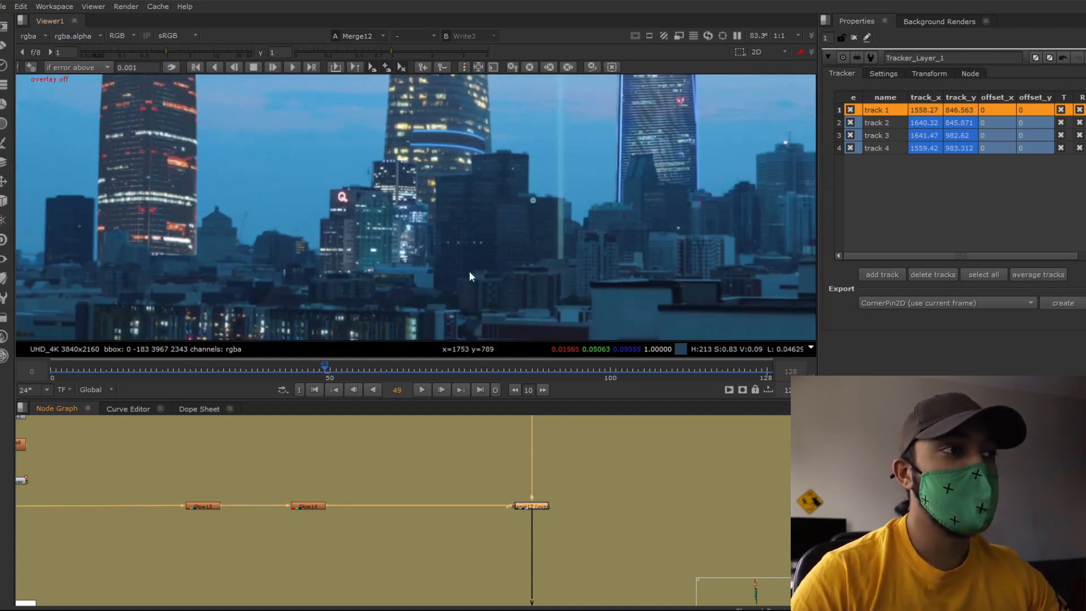
{"action": "scroll", "coordinate": [366, 172], "scroll_direction": "up", "scroll_amount": 3}
{"action": "scroll", "coordinate": [396, 164], "scroll_direction": "down", "scroll_amount": 1}
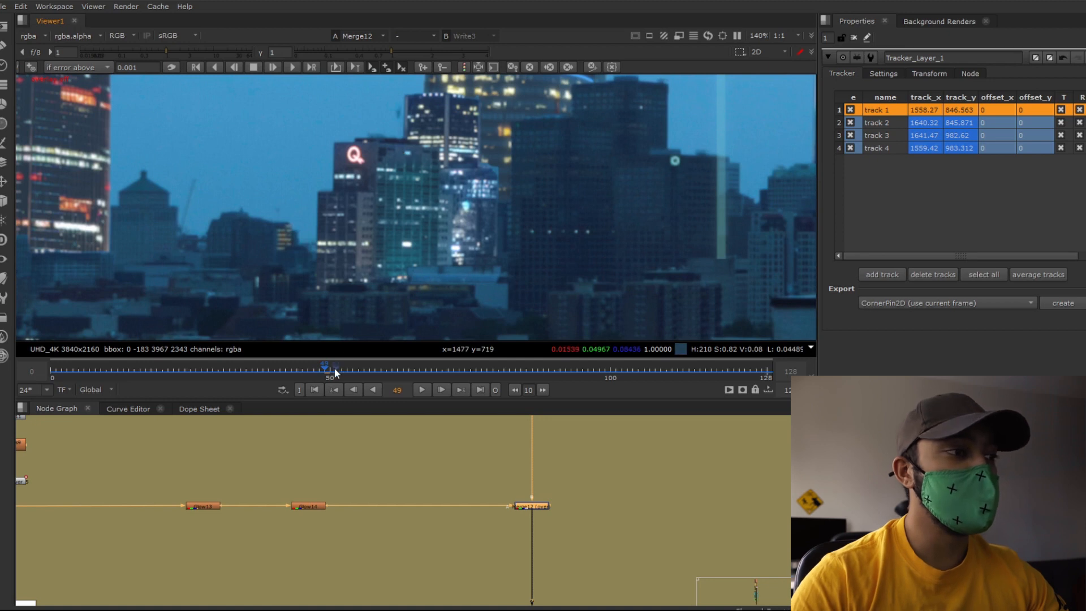
Locate the Read16 node at the start of the lit-buildings branch and view its source image.
{"action": "scroll", "coordinate": [334, 367], "scroll_direction": "down", "scroll_amount": 3}
{"action": "scroll", "coordinate": [181, 443], "scroll_direction": "down", "scroll_amount": 3}
{"action": "middle_click_drag", "start_coordinate": [42, 418], "coordinate": [159, 477]}
{"action": "scroll", "coordinate": [159, 482], "scroll_direction": "up", "scroll_amount": 3}
{"action": "key", "text": "1"}
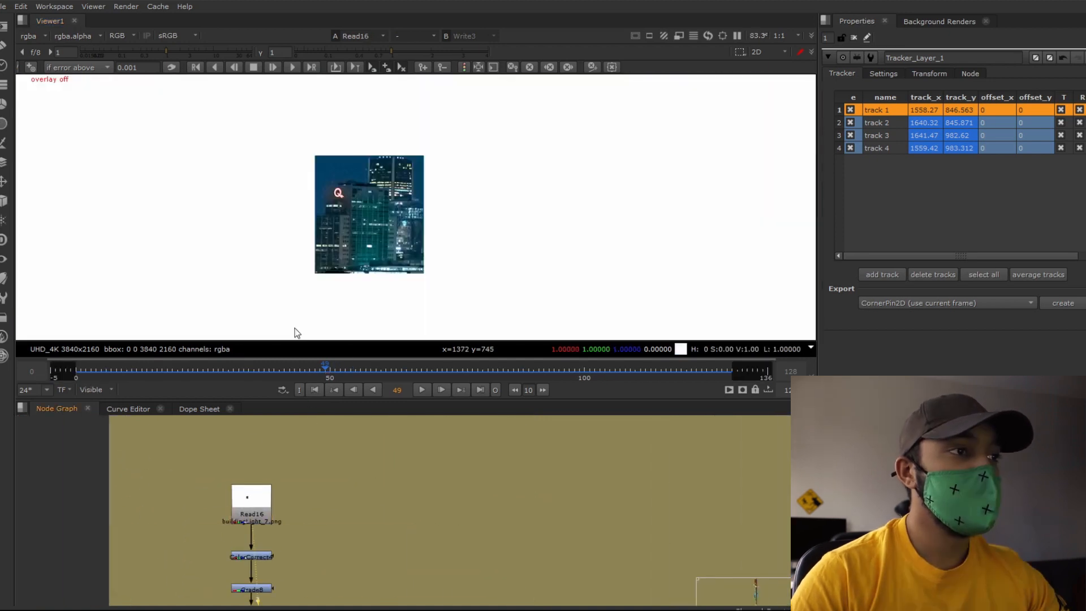
View the colour-corrected Read16 buildings, and view their cut-out through Premult11.
{"action": "left_click", "coordinate": [259, 556]}
{"action": "key", "text": "1"}
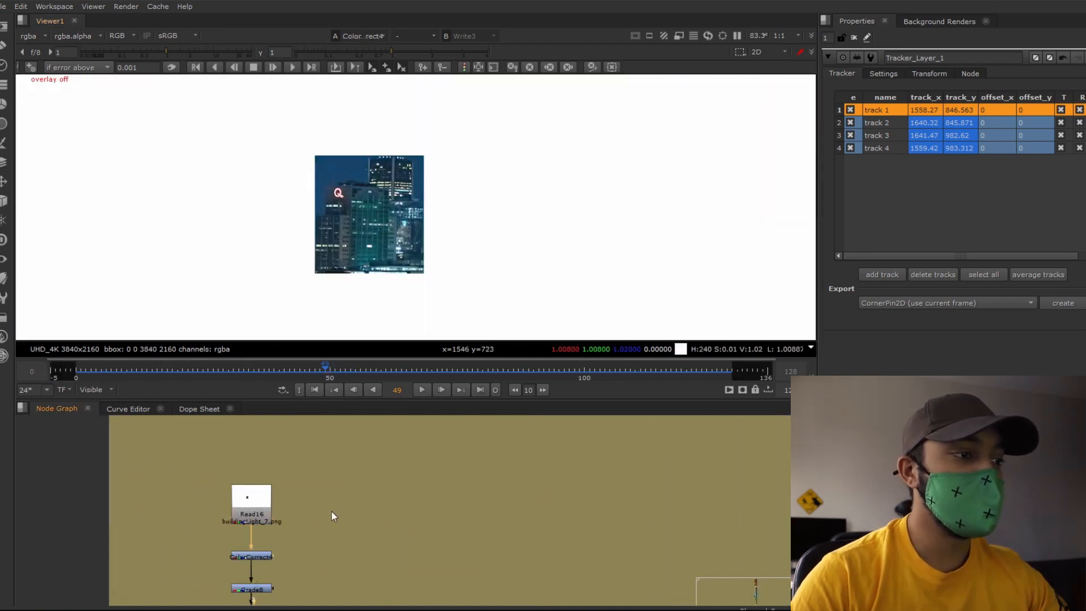
{"action": "middle_click_drag", "start_coordinate": [331, 511], "coordinate": [258, 409]}
{"action": "left_click", "coordinate": [235, 544]}
{"action": "key", "text": "1"}
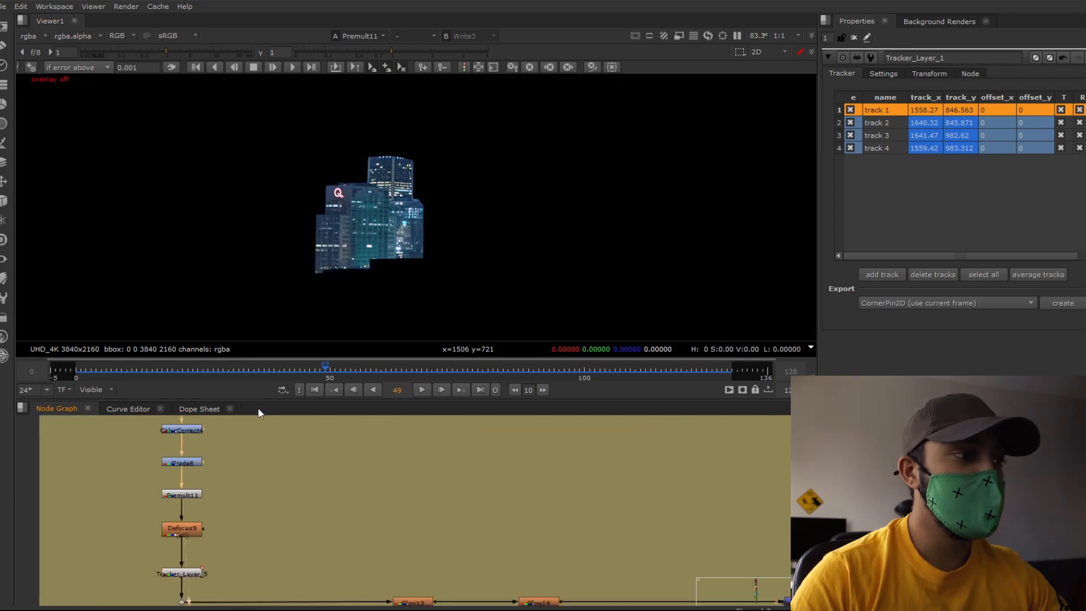
View the full composite through Merge12 again with the night-lit buildings in place.
{"action": "scroll", "coordinate": [316, 464], "scroll_direction": "down", "scroll_amount": 2}
{"action": "middle_click_drag", "start_coordinate": [502, 547], "coordinate": [409, 505]}
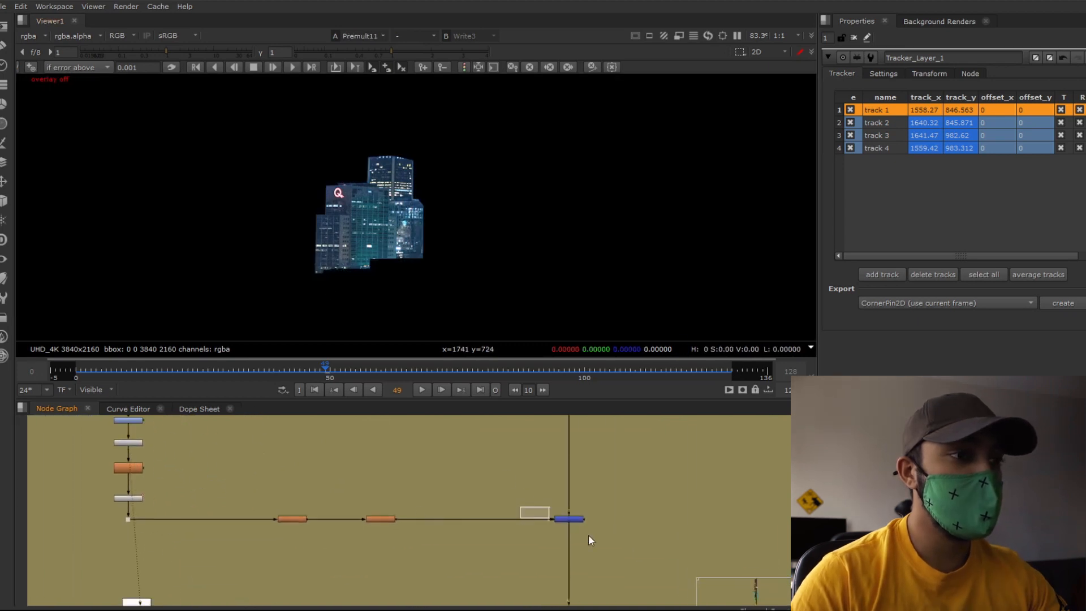
{"action": "left_click", "coordinate": [569, 518]}
{"action": "key", "text": "1"}
{"action": "scroll", "coordinate": [442, 494], "scroll_direction": "down", "scroll_amount": 2}
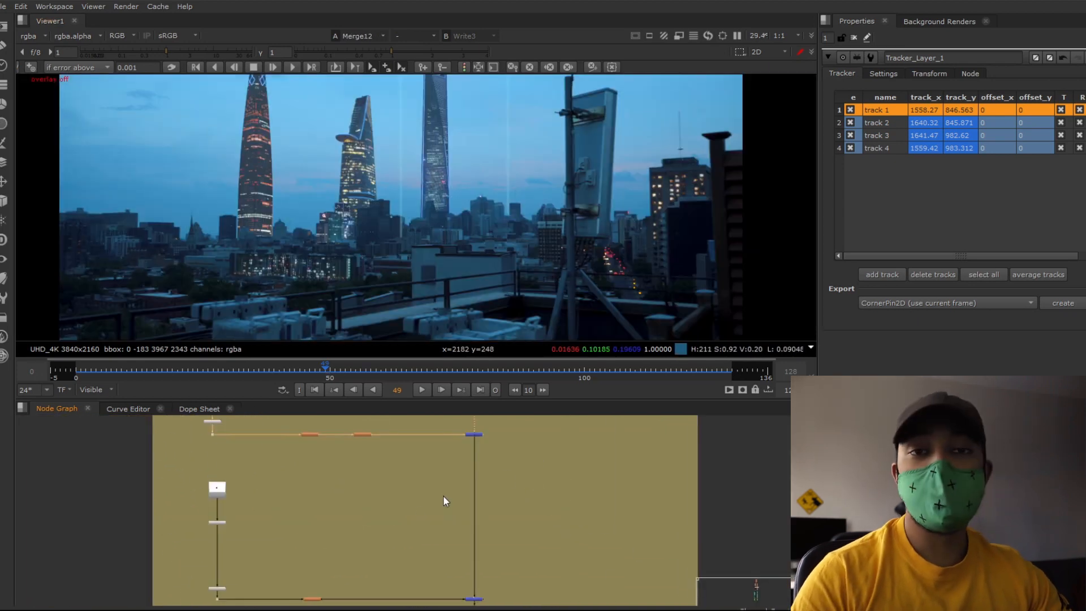
View the composite through Merge8, further down the NIGHT LIGHT group.
{"action": "scroll", "coordinate": [443, 494], "scroll_direction": "down", "scroll_amount": 1}
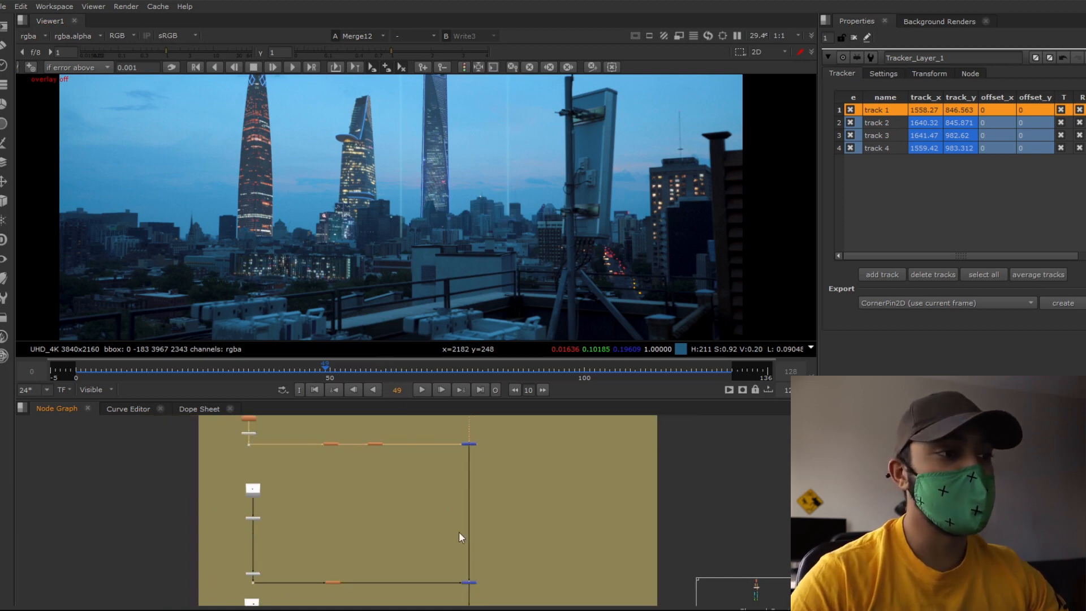
{"action": "middle_click_drag", "start_coordinate": [459, 531], "coordinate": [405, 513]}
{"action": "left_click", "coordinate": [449, 525]}
{"action": "key", "text": "1"}
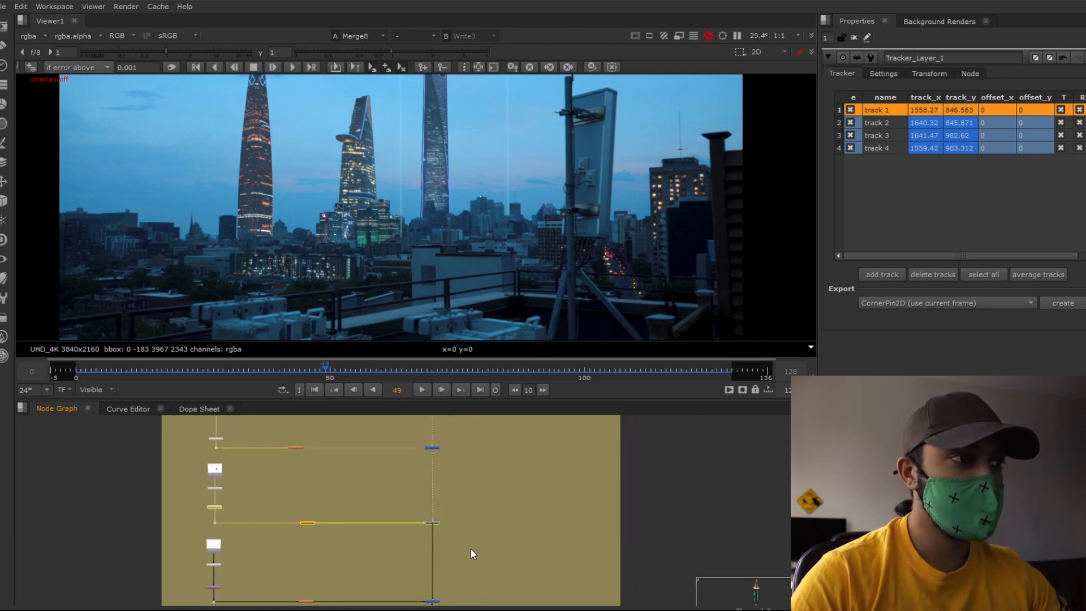
Step through the remaining night-light merges and view the composite through Merge19.
{"action": "middle_click_drag", "start_coordinate": [456, 443], "coordinate": [474, 428]}
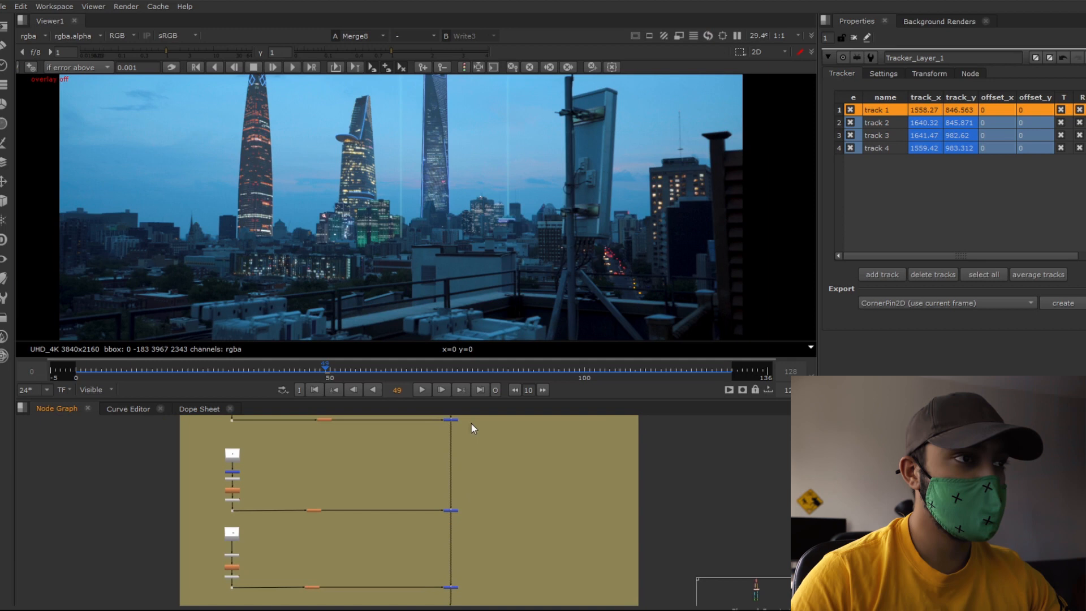
{"action": "left_click", "coordinate": [450, 510]}
{"action": "key", "text": "1"}
{"action": "middle_click_drag", "start_coordinate": [459, 523], "coordinate": [472, 545]}
{"action": "left_click_drag", "start_coordinate": [434, 502], "coordinate": [518, 546]}
{"action": "left_click", "coordinate": [447, 520]}
{"action": "key", "text": "1"}
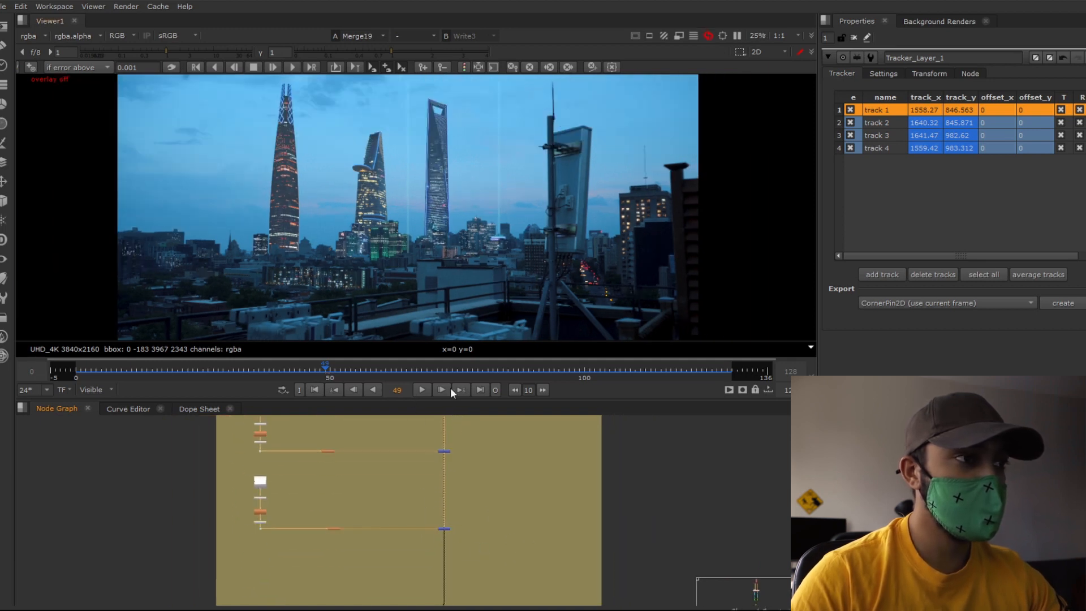
Examine the lights added to the distant buildings beside the tallest tower in the Merge19 composite.
{"action": "scroll", "coordinate": [426, 457], "scroll_direction": "down", "scroll_amount": 2}
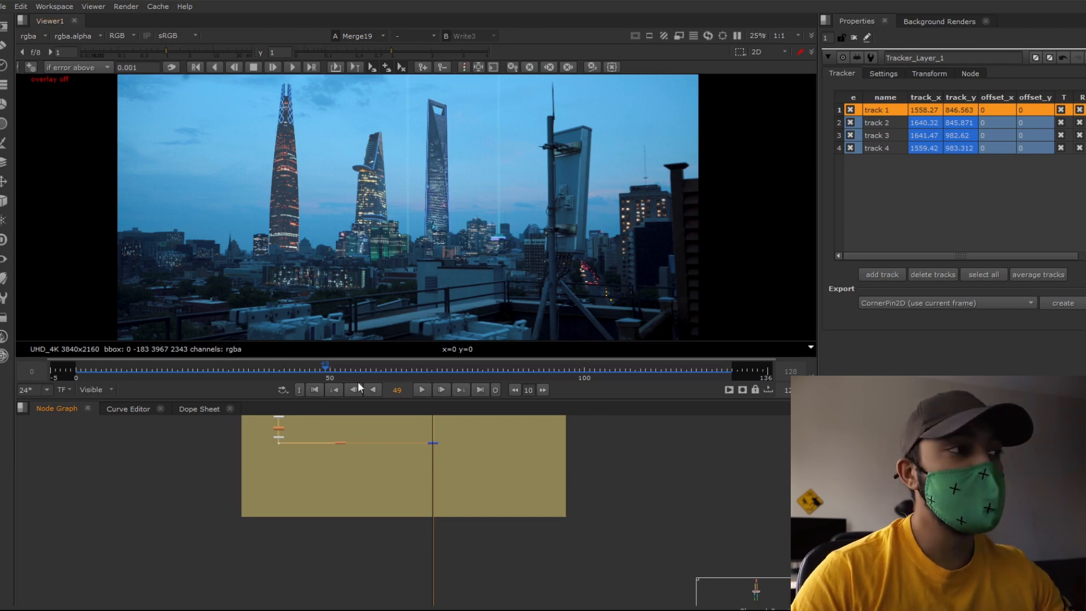
{"action": "scroll", "coordinate": [124, 251], "scroll_direction": "up", "scroll_amount": 5}
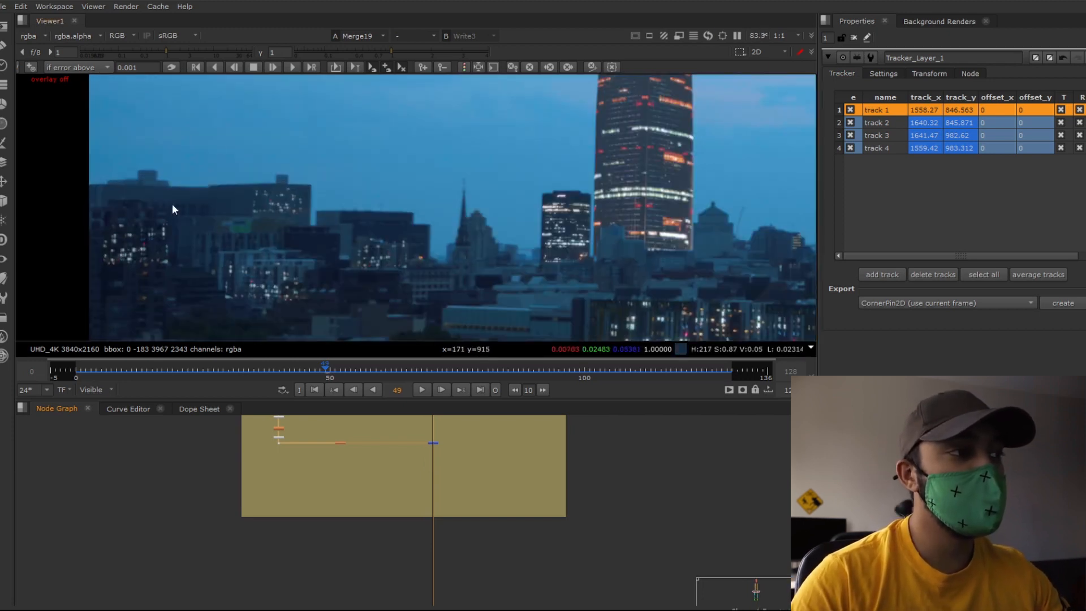
{"action": "scroll", "coordinate": [205, 222], "scroll_direction": "down", "scroll_amount": 5}
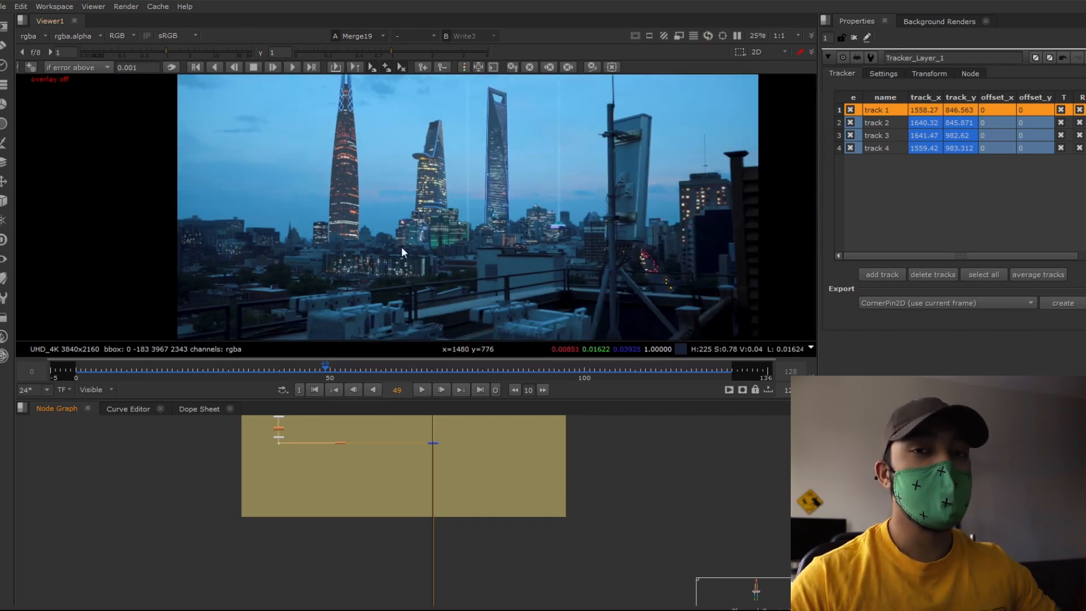
{"action": "scroll", "coordinate": [402, 246], "scroll_direction": "down", "scroll_amount": 1}
{"action": "scroll", "coordinate": [362, 503], "scroll_direction": "down", "scroll_amount": 2}
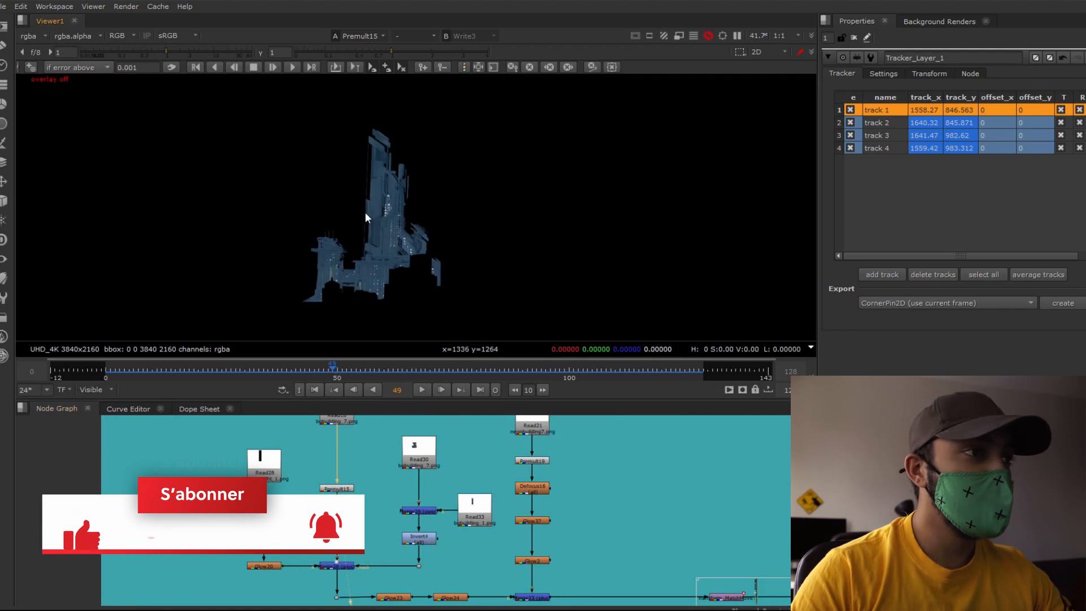
Inspect the Premult15 futuristic building cut-out in an enlarged viewer, and restore the normal layout.
{"action": "key", "text": "space"}
{"action": "scroll", "coordinate": [452, 316], "scroll_direction": "up", "scroll_amount": 2}
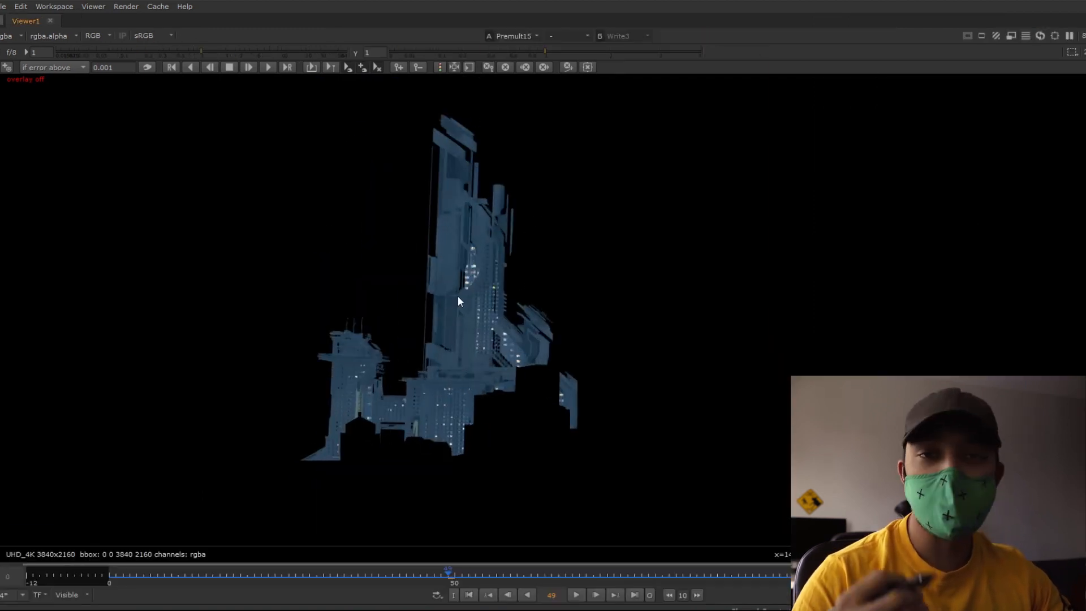
{"action": "key", "text": "space"}
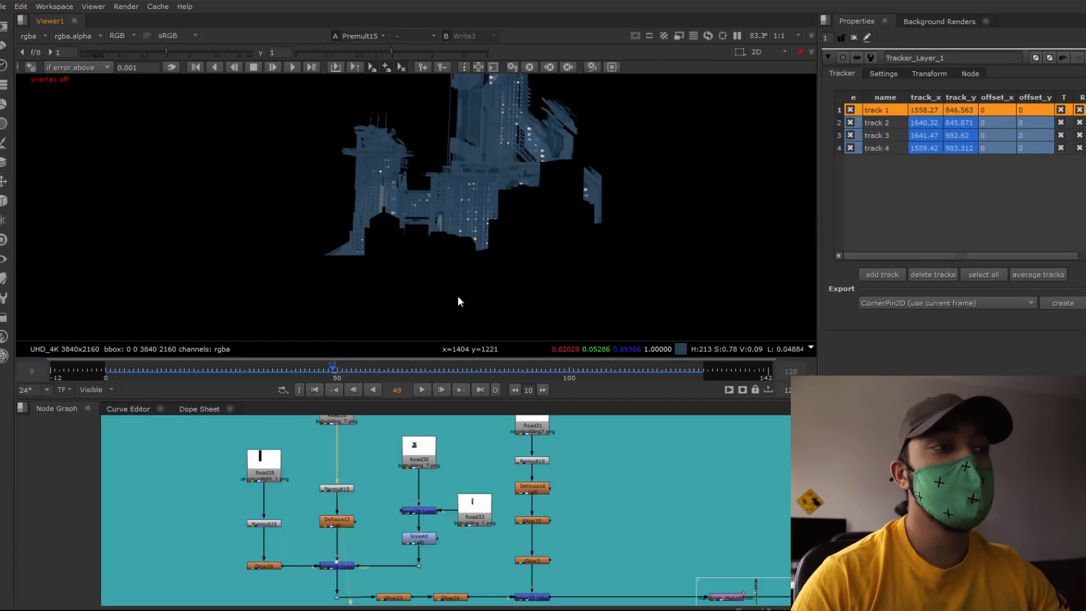
{"action": "scroll", "coordinate": [475, 295], "scroll_direction": "down", "scroll_amount": 3}
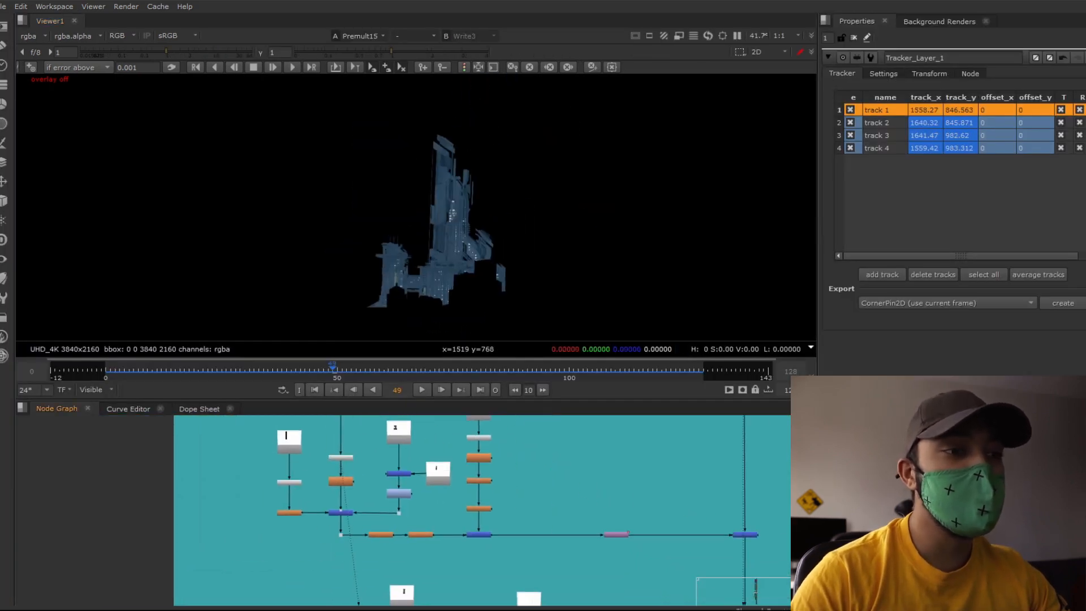
View the composite through Merge15 with the futuristic building placed among the towers.
{"action": "left_click_drag", "start_coordinate": [700, 497], "coordinate": [758, 551]}
{"action": "key", "text": "1"}
{"action": "scroll", "coordinate": [578, 269], "scroll_direction": "down", "scroll_amount": 2}
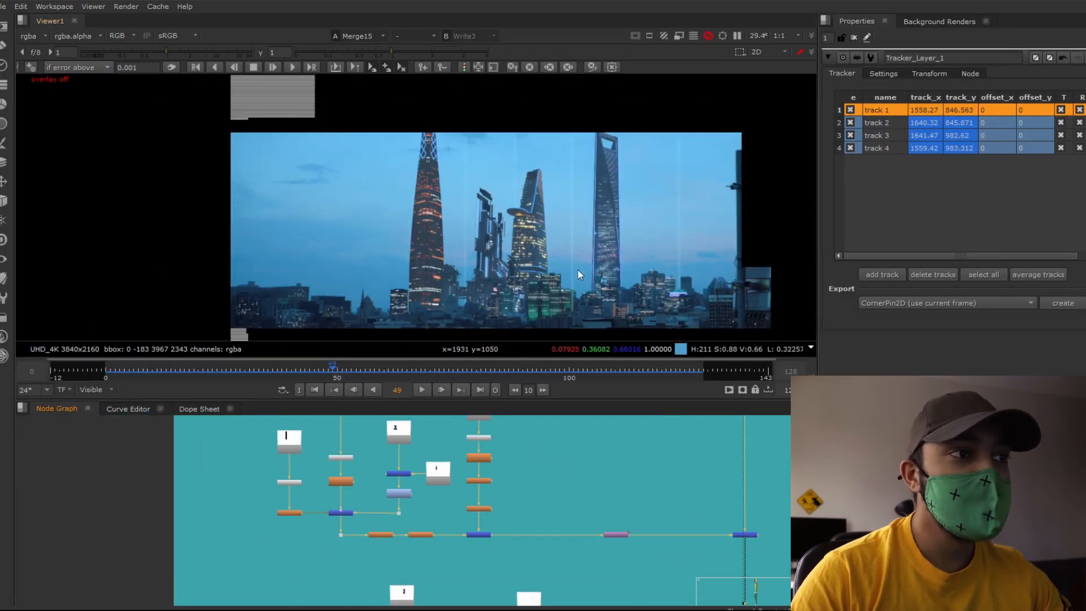
Examine the futuristic building and the surrounding towers in the Merge15 composite up close.
{"action": "scroll", "coordinate": [578, 269], "scroll_direction": "up", "scroll_amount": 2}
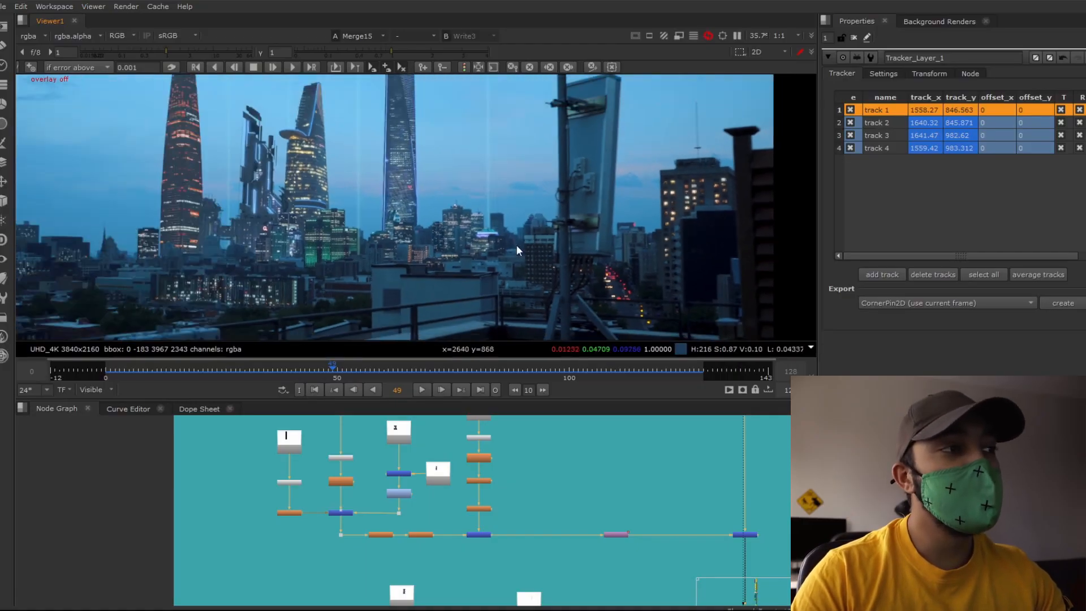
{"action": "scroll", "coordinate": [516, 245], "scroll_direction": "down", "scroll_amount": 1}
{"action": "middle_click_drag", "start_coordinate": [365, 201], "coordinate": [443, 246]}
{"action": "scroll", "coordinate": [389, 231], "scroll_direction": "up", "scroll_amount": 2}
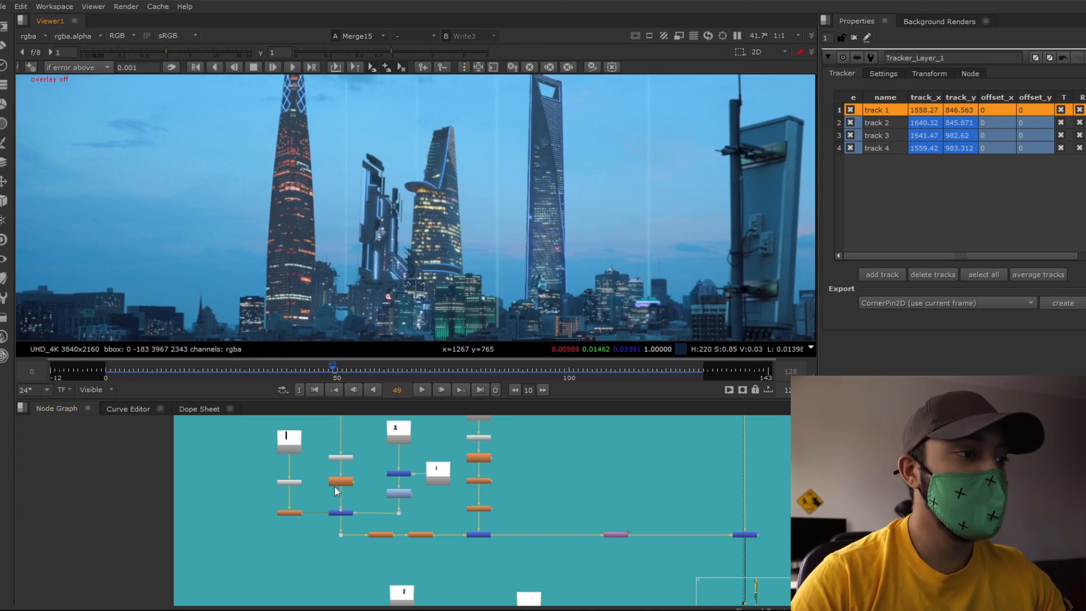
View the Read18 source image in the CG Building section of the script.
{"action": "middle_click_drag", "start_coordinate": [333, 424], "coordinate": [341, 486]}
{"action": "scroll", "coordinate": [341, 485], "scroll_direction": "down", "scroll_amount": 1}
{"action": "left_click", "coordinate": [355, 473]}
{"action": "key", "text": "1"}
{"action": "left_click", "coordinate": [355, 503]}
{"action": "scroll", "coordinate": [356, 504], "scroll_direction": "up", "scroll_amount": 2}
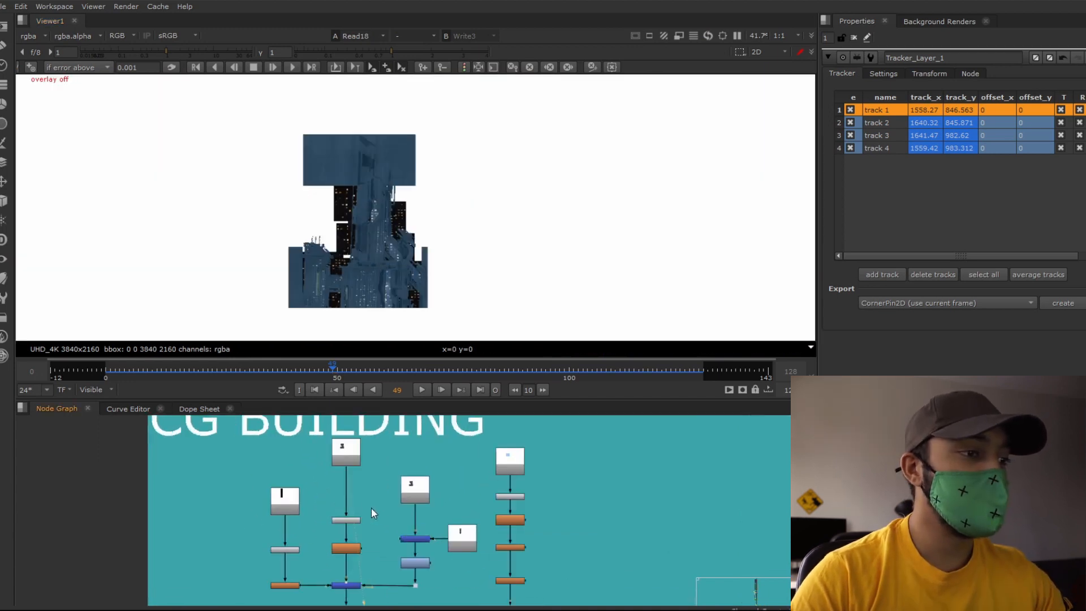
View the futuristic building through Defocus12 and inspect its softened detail.
{"action": "left_click", "coordinate": [346, 549]}
{"action": "key", "text": "1"}
{"action": "scroll", "coordinate": [363, 215], "scroll_direction": "up", "scroll_amount": 5}
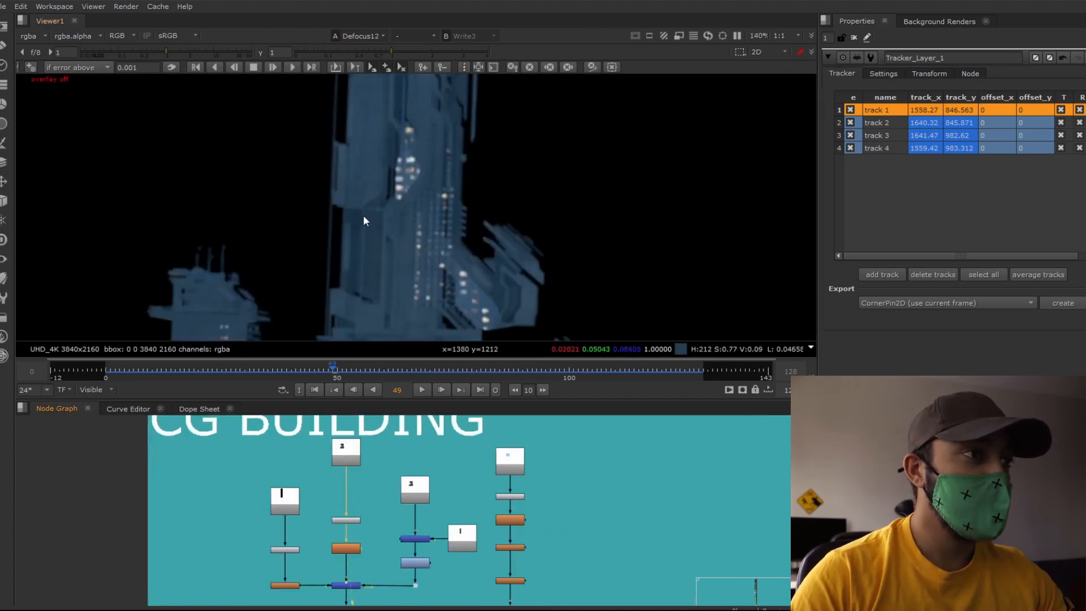
{"action": "scroll", "coordinate": [420, 225], "scroll_direction": "down", "scroll_amount": 4}
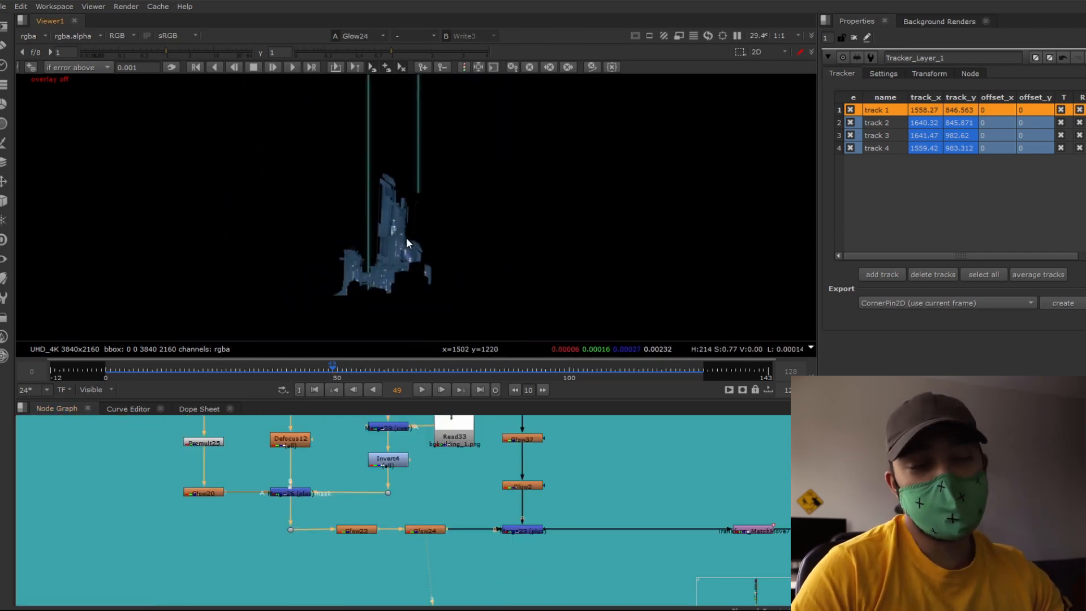
Follow the CG building branch past Glow24 to the main merge line and view the full frame through Merge15.
{"action": "scroll", "coordinate": [595, 552], "scroll_direction": "down", "scroll_amount": 2}
{"action": "middle_click_drag", "start_coordinate": [698, 547], "coordinate": [465, 533]}
{"action": "left_click", "coordinate": [626, 522]}
{"action": "key", "text": "1"}
{"action": "scroll", "coordinate": [501, 267], "scroll_direction": "down", "scroll_amount": 3}
{"action": "middle_click_drag", "start_coordinate": [501, 267], "coordinate": [479, 198]}
{"action": "scroll", "coordinate": [476, 199], "scroll_direction": "up", "scroll_amount": 1}
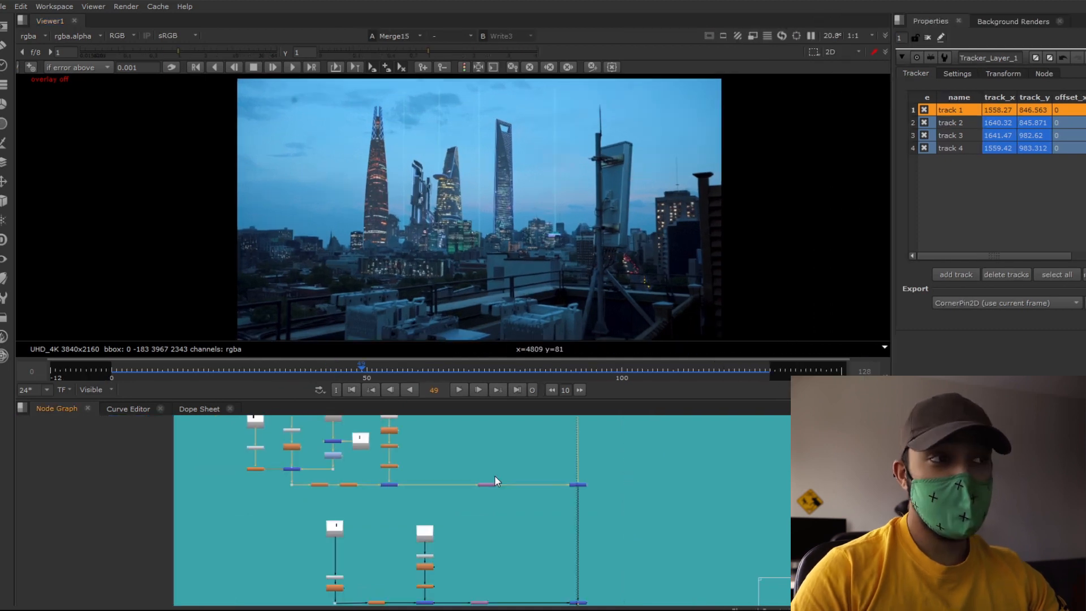
Inspect the Transform_MatchMove7 node in the building branch and check the composite at frame 26.
{"action": "scroll", "coordinate": [495, 475], "scroll_direction": "up", "scroll_amount": 5}
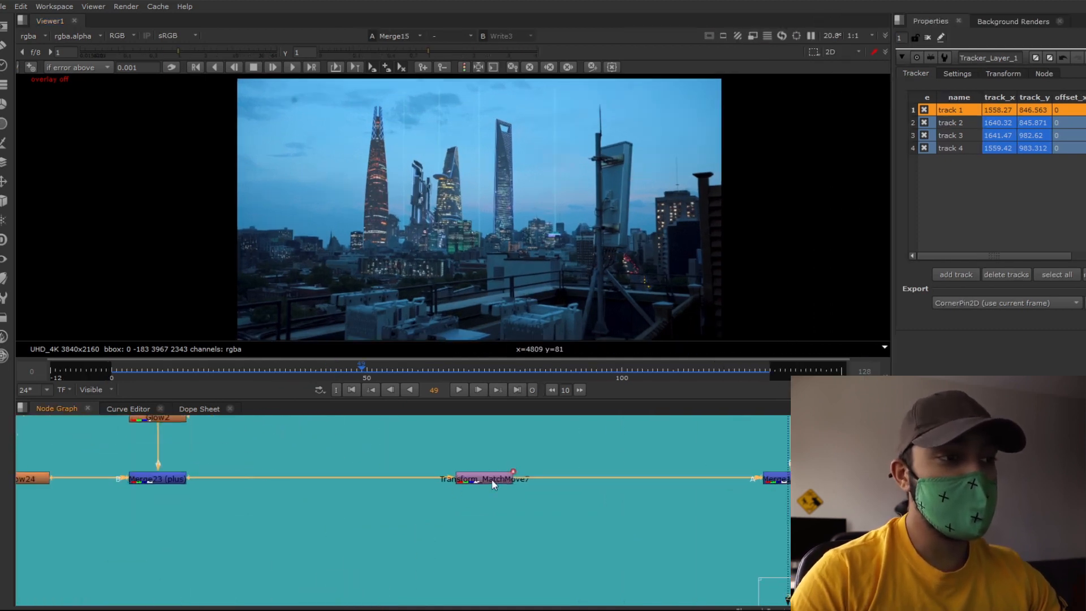
{"action": "scroll", "coordinate": [493, 483], "scroll_direction": "up", "scroll_amount": 1}
{"action": "left_click", "coordinate": [244, 371]}
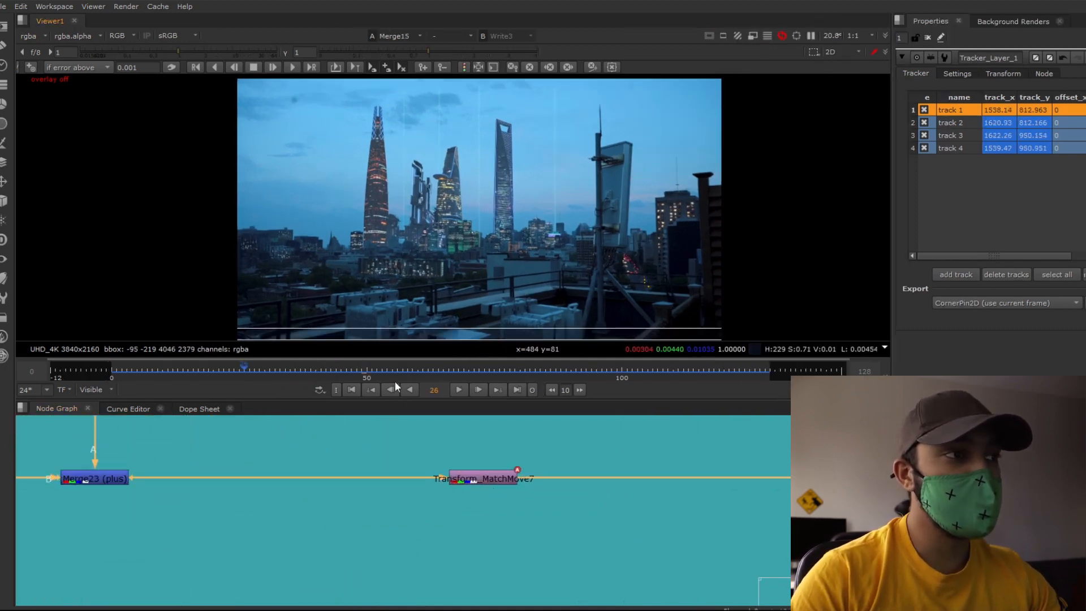
{"action": "scroll", "coordinate": [545, 511], "scroll_direction": "down", "scroll_amount": 5}
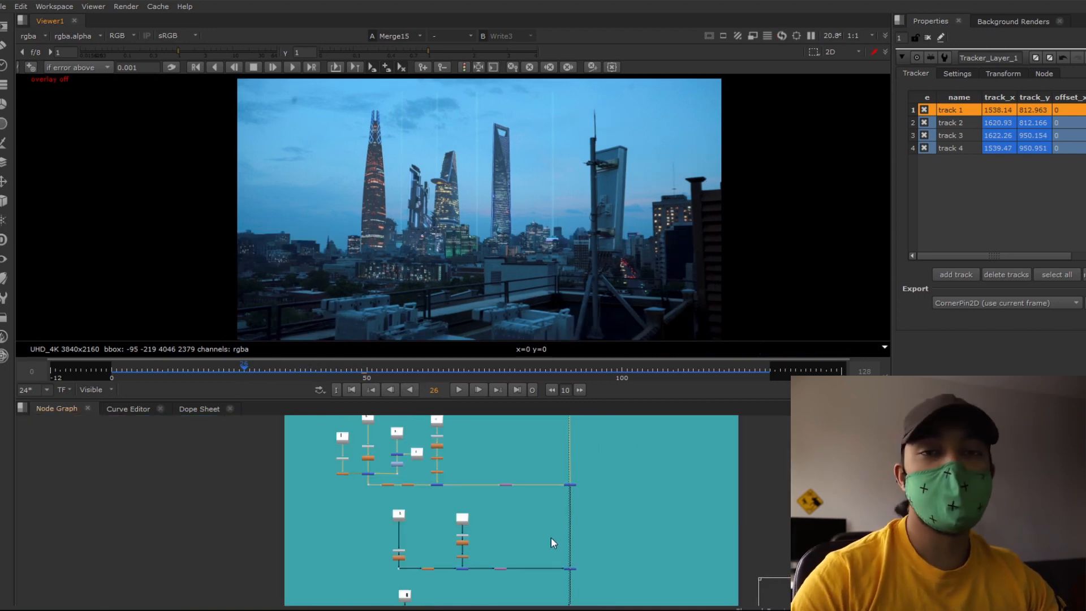
Continue along the main merge line, viewing the composite through Merge17 and Merge9.
{"action": "key", "text": "1"}
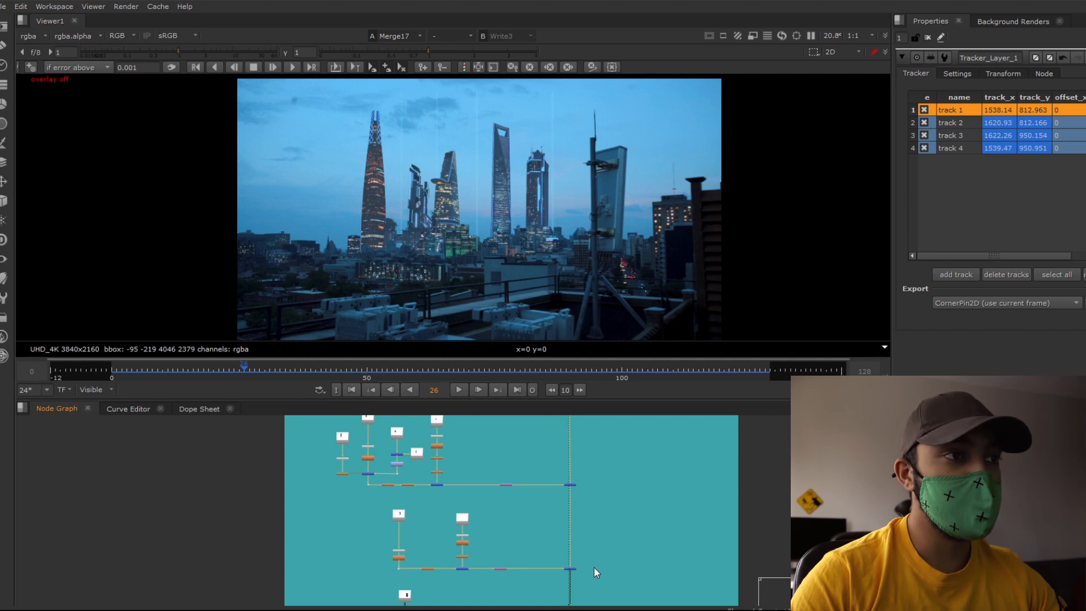
{"action": "middle_click_drag", "start_coordinate": [593, 568], "coordinate": [582, 490]}
{"action": "middle_click_drag", "start_coordinate": [544, 554], "coordinate": [528, 480]}
{"action": "left_click", "coordinate": [543, 518]}
{"action": "key", "text": "1"}
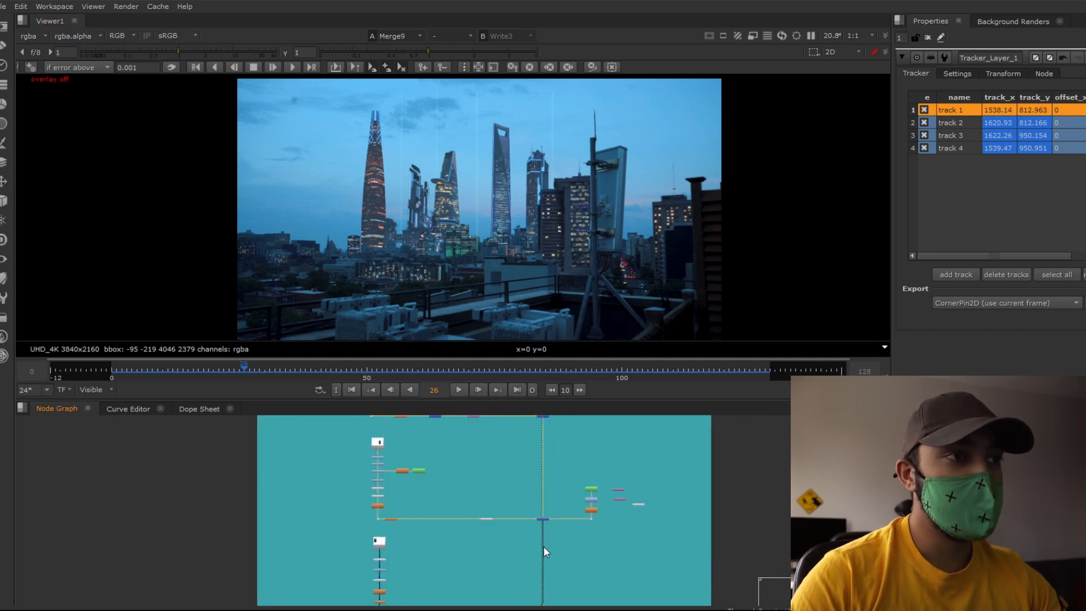
Examine the two office blocks beside the antenna mast in the Merge9 composite.
{"action": "middle_click_drag", "start_coordinate": [544, 552], "coordinate": [541, 511]}
{"action": "scroll", "coordinate": [593, 161], "scroll_direction": "up", "scroll_amount": 5}
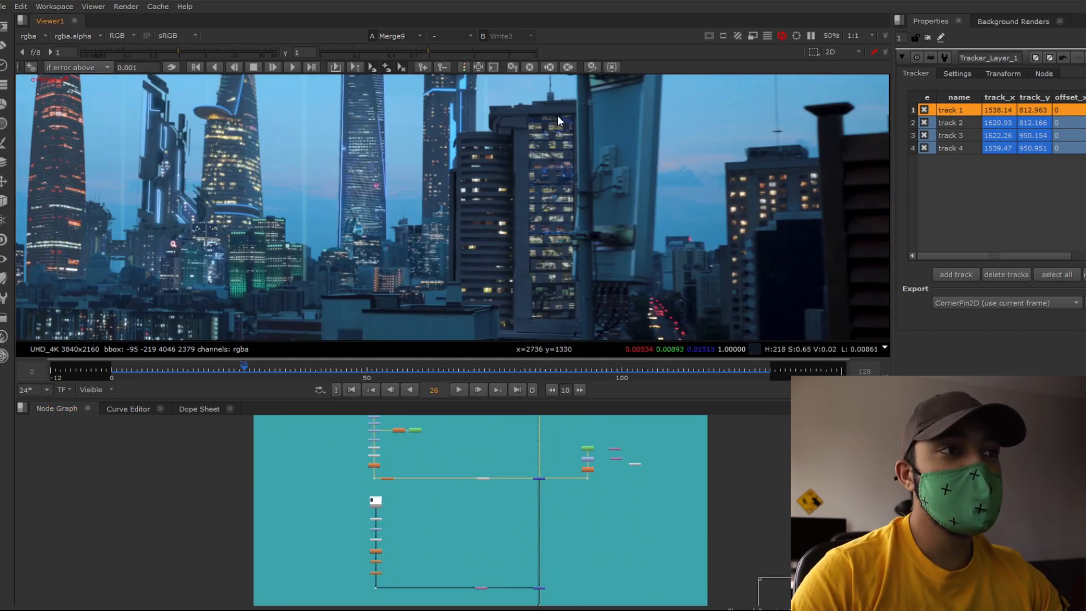
{"action": "scroll", "coordinate": [695, 213], "scroll_direction": "up", "scroll_amount": 2}
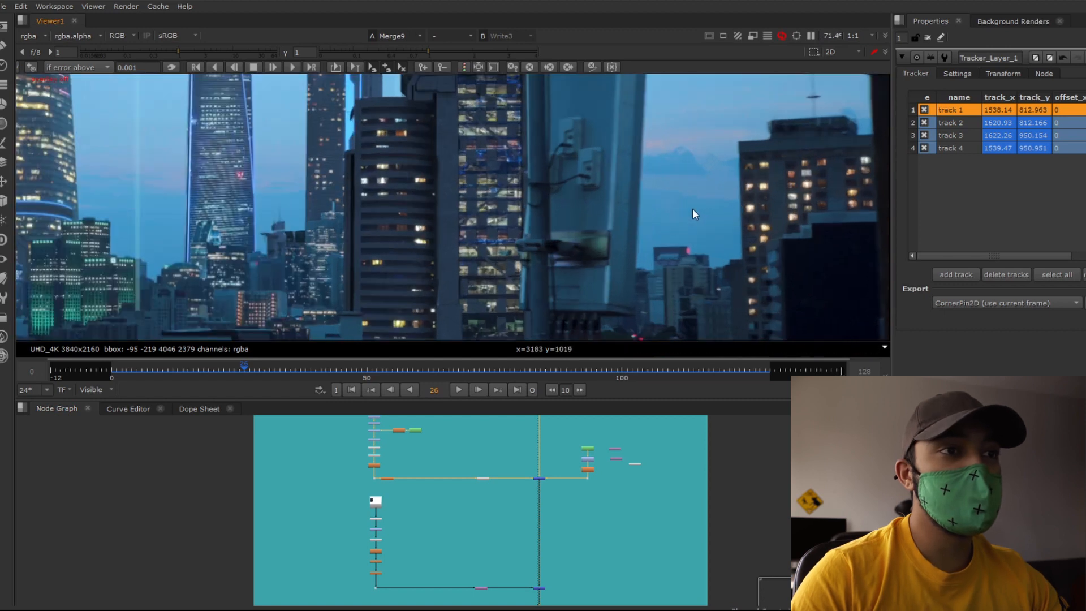
{"action": "scroll", "coordinate": [650, 170], "scroll_direction": "down", "scroll_amount": 2}
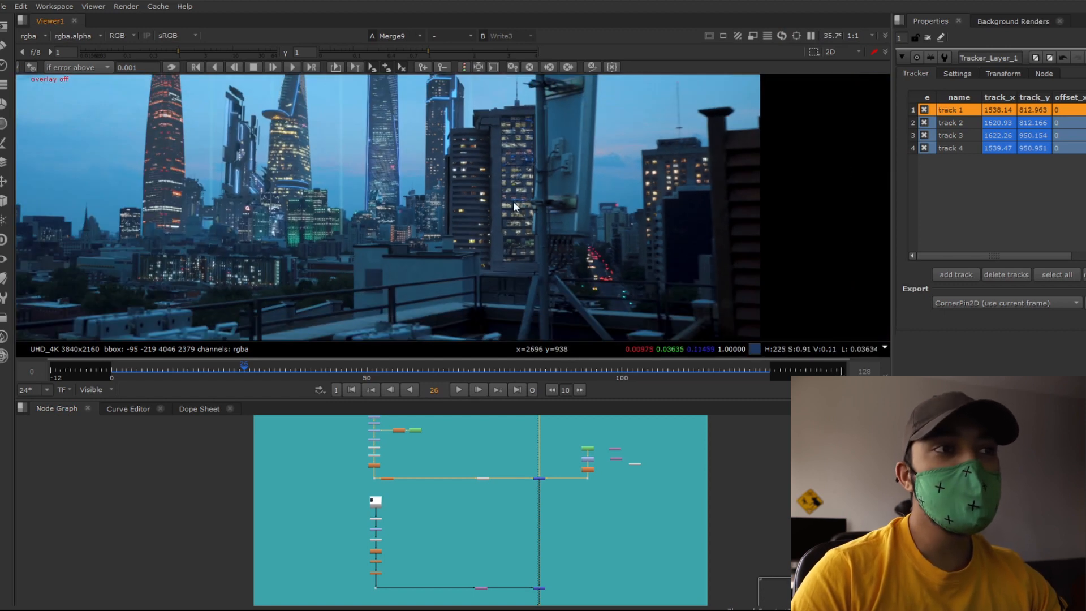
{"action": "scroll", "coordinate": [633, 170], "scroll_direction": "up", "scroll_amount": 4}
{"action": "middle_click_drag", "start_coordinate": [470, 162], "coordinate": [558, 110]}
{"action": "scroll", "coordinate": [558, 111], "scroll_direction": "down", "scroll_amount": 2}
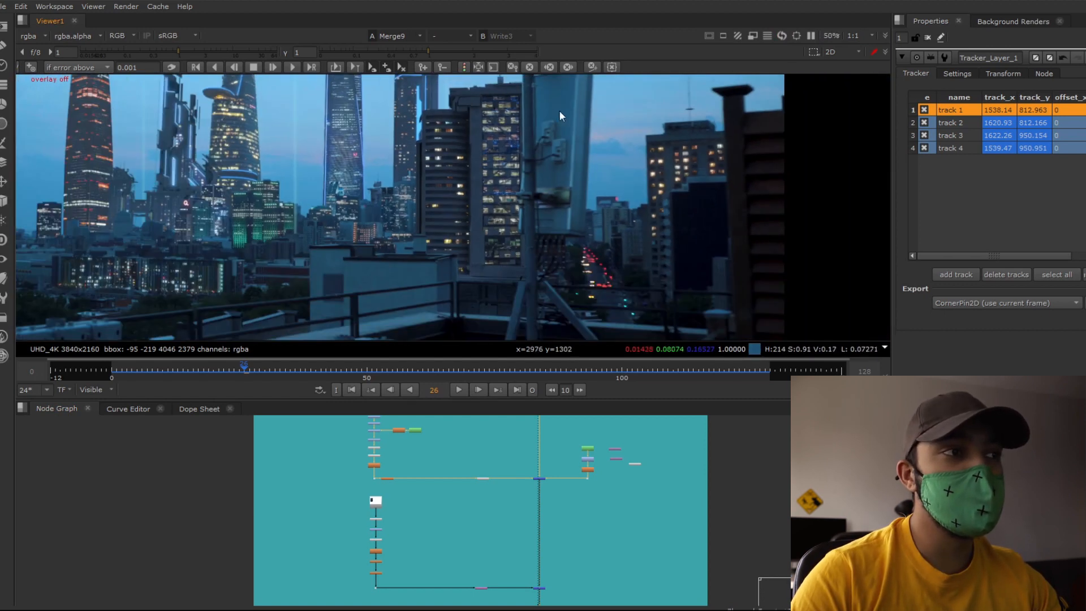
Enlarge the viewer and compare the lit windows of the added office blocks with the buildings on the far side of the mast.
{"action": "scroll", "coordinate": [442, 141], "scroll_direction": "up", "scroll_amount": 2}
{"action": "middle_click_drag", "start_coordinate": [454, 198], "coordinate": [450, 313]}
{"action": "key", "text": "space"}
{"action": "scroll", "coordinate": [497, 145], "scroll_direction": "up", "scroll_amount": 1}
{"action": "middle_click_drag", "start_coordinate": [435, 384], "coordinate": [482, 189]}
{"action": "scroll", "coordinate": [497, 144], "scroll_direction": "up", "scroll_amount": 2}
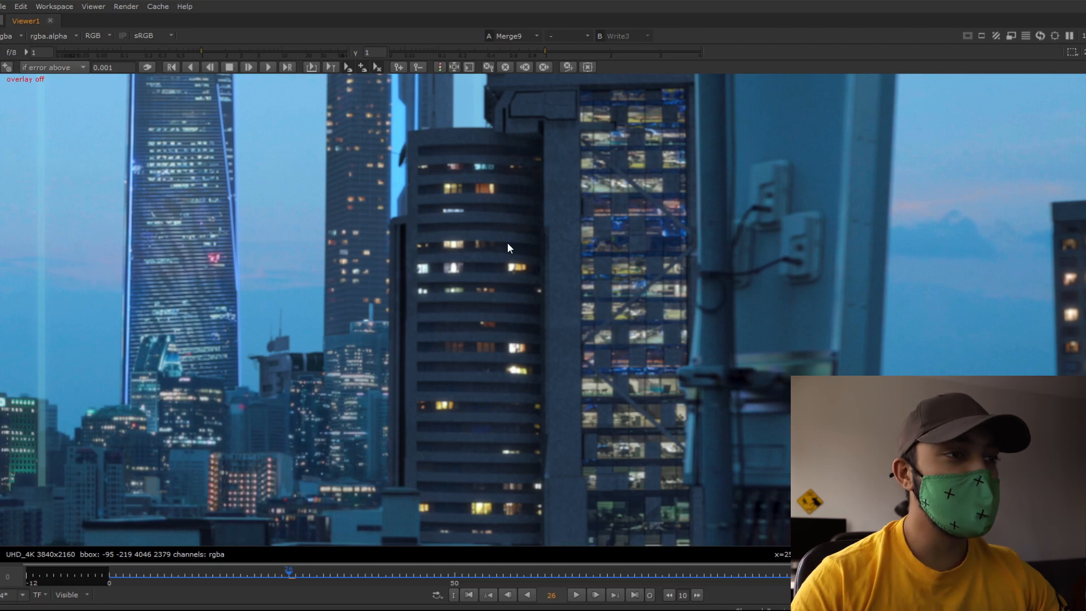
{"action": "scroll", "coordinate": [235, 293], "scroll_direction": "down", "scroll_amount": 2}
{"action": "middle_click_drag", "start_coordinate": [235, 293], "coordinate": [101, 295]}
{"action": "scroll", "coordinate": [560, 270], "scroll_direction": "up", "scroll_amount": 2}
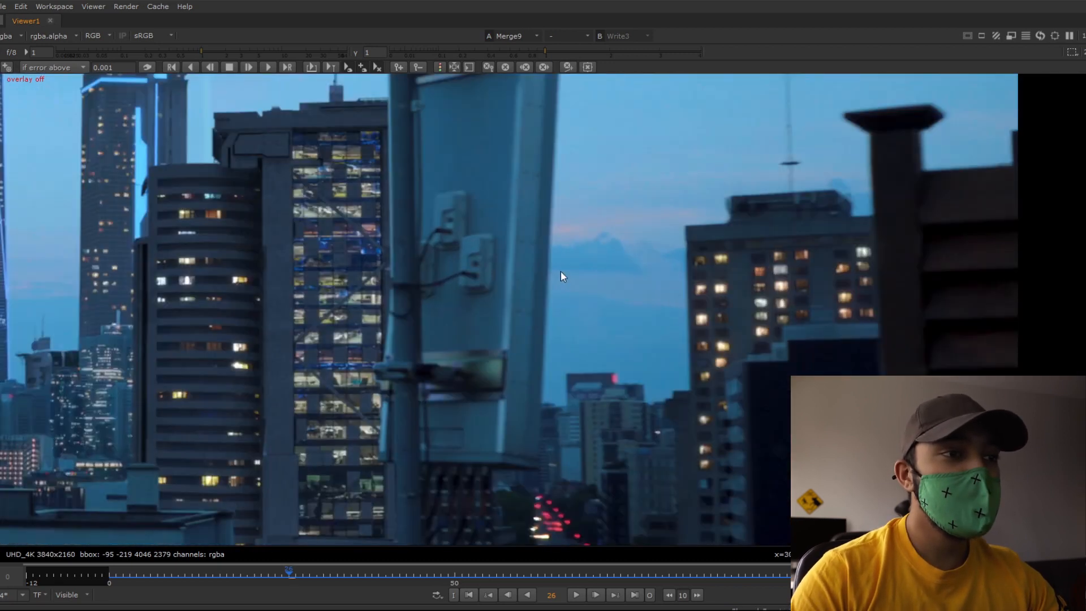
{"action": "scroll", "coordinate": [541, 301], "scroll_direction": "down", "scroll_amount": 4}
{"action": "middle_click_drag", "start_coordinate": [542, 301], "coordinate": [576, 253]}
{"action": "scroll", "coordinate": [576, 254], "scroll_direction": "down", "scroll_amount": 1}
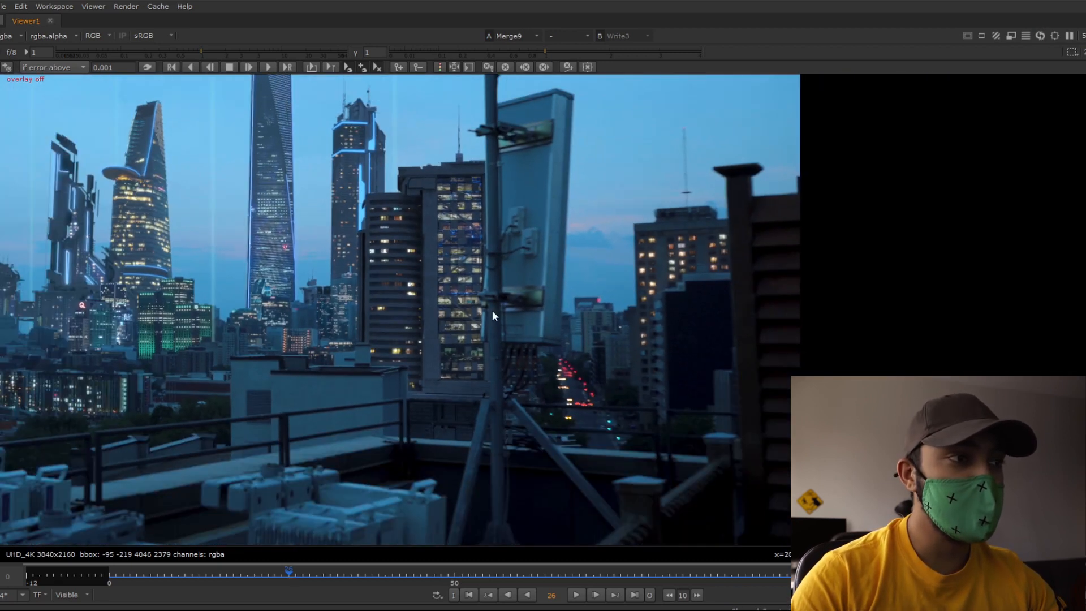
Inspect where the added office blocks meet the rooftop railing and mast base in Merge9, and return to the wide view.
{"action": "scroll", "coordinate": [432, 266], "scroll_direction": "up", "scroll_amount": 4}
{"action": "middle_click_drag", "start_coordinate": [432, 266], "coordinate": [433, 202]}
{"action": "scroll", "coordinate": [432, 201], "scroll_direction": "up", "scroll_amount": 1}
{"action": "middle_click_drag", "start_coordinate": [400, 100], "coordinate": [388, 204]}
{"action": "scroll", "coordinate": [389, 209], "scroll_direction": "down", "scroll_amount": 2}
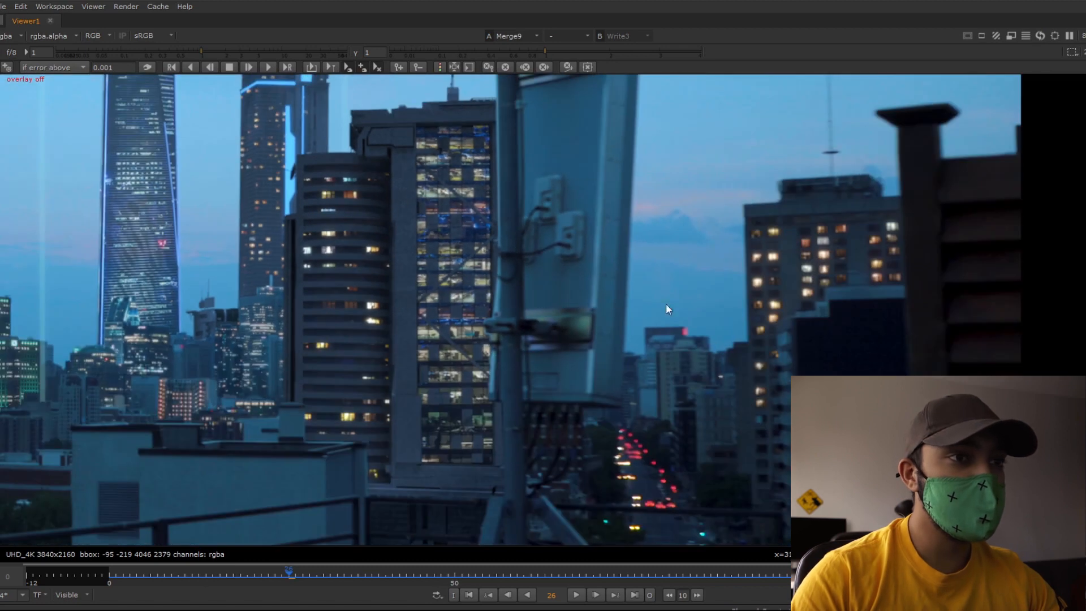
{"action": "scroll", "coordinate": [390, 453], "scroll_direction": "up", "scroll_amount": 2}
{"action": "scroll", "coordinate": [429, 407], "scroll_direction": "up", "scroll_amount": 2}
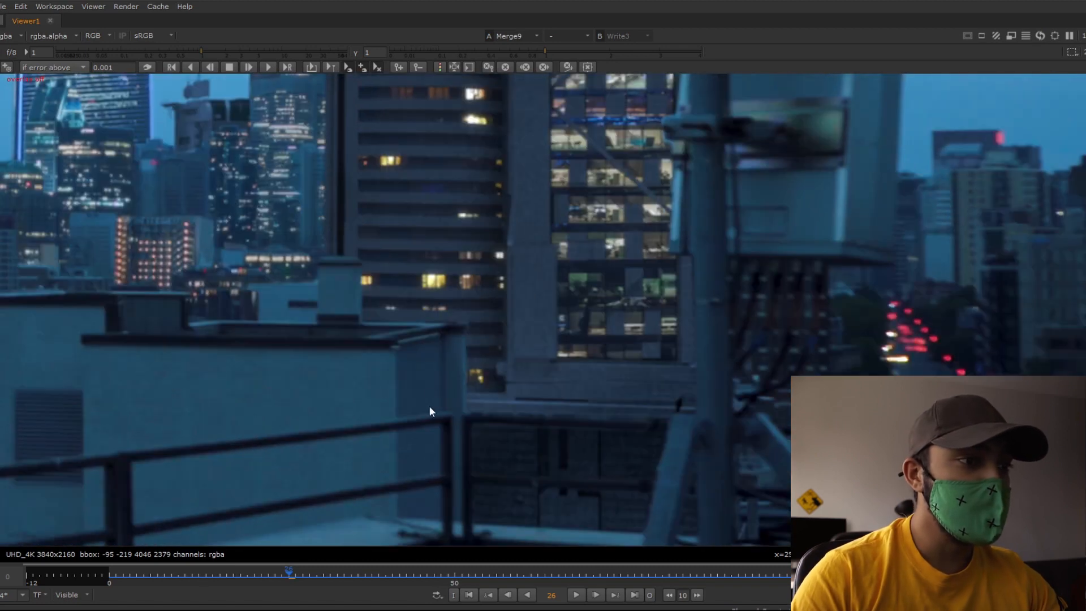
{"action": "scroll", "coordinate": [548, 470], "scroll_direction": "up", "scroll_amount": 1}
{"action": "scroll", "coordinate": [554, 446], "scroll_direction": "up", "scroll_amount": 1}
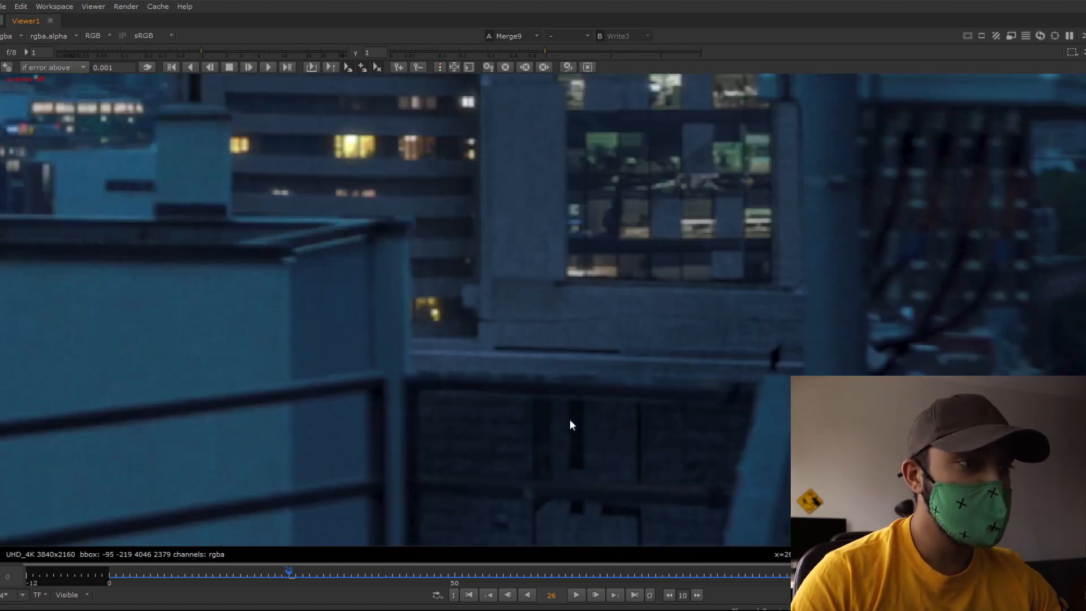
{"action": "scroll", "coordinate": [569, 419], "scroll_direction": "down", "scroll_amount": 5}
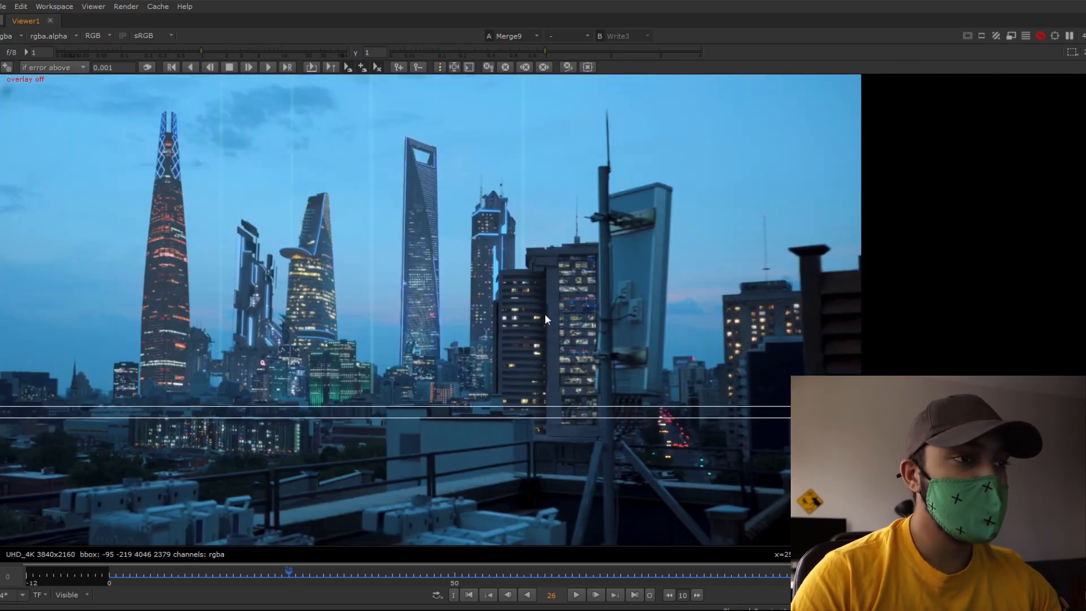
{"action": "scroll", "coordinate": [545, 314], "scroll_direction": "down", "scroll_amount": 1}
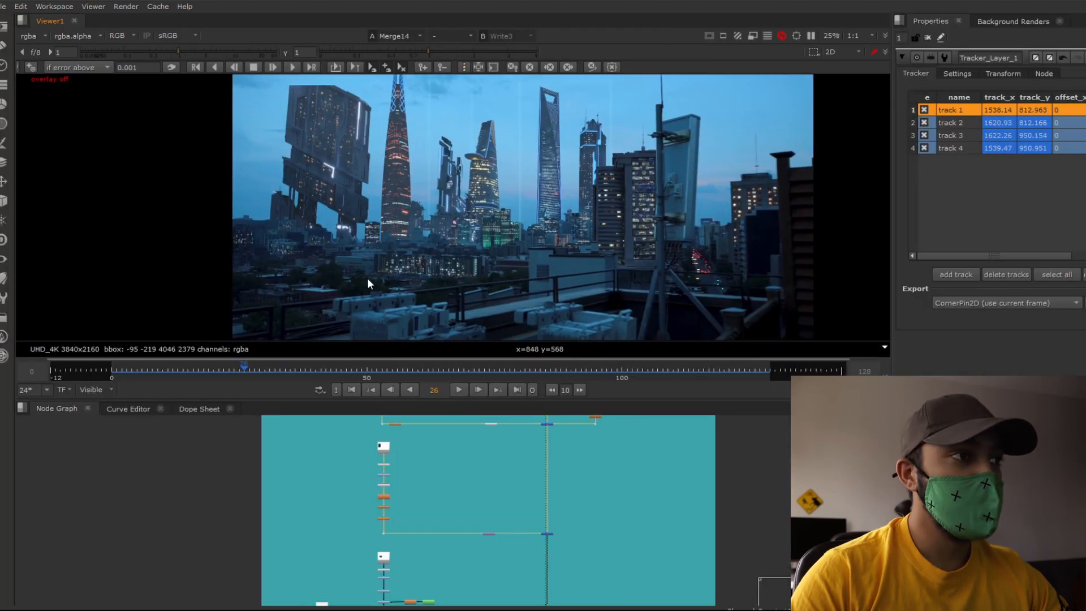
Examine the large slanted futuristic building in the Merge14 composite.
{"action": "middle_click_drag", "start_coordinate": [368, 278], "coordinate": [399, 294]}
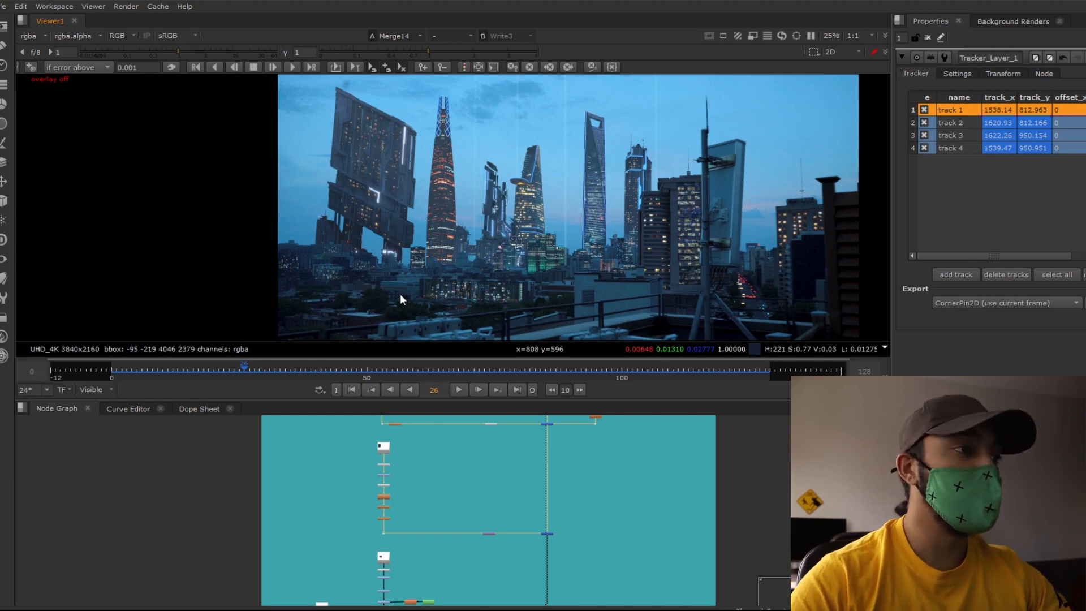
{"action": "scroll", "coordinate": [396, 266], "scroll_direction": "up", "scroll_amount": 8}
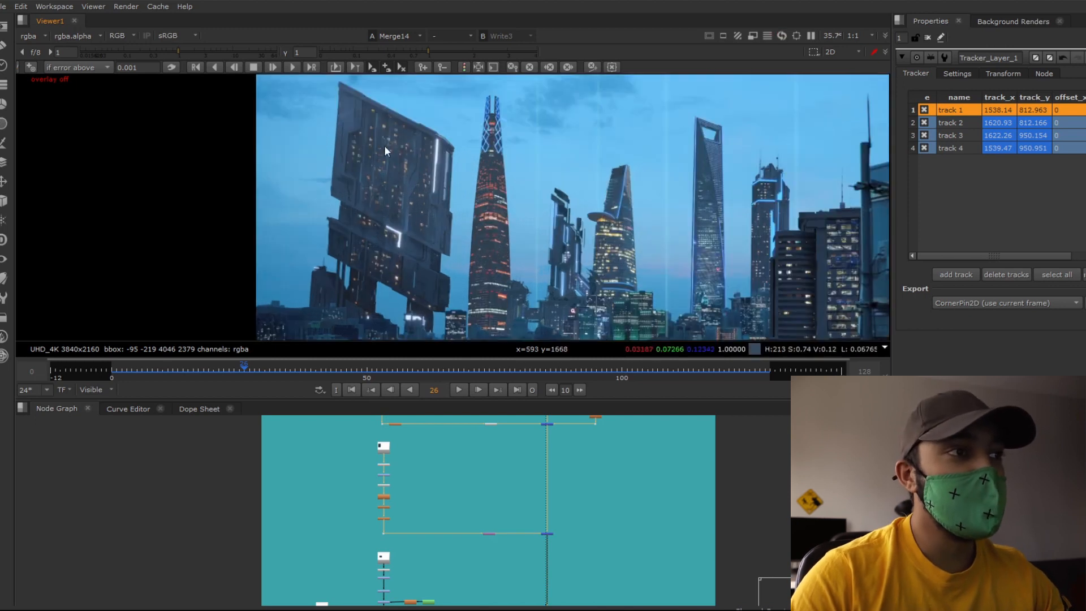
{"action": "scroll", "coordinate": [432, 238], "scroll_direction": "down", "scroll_amount": 5}
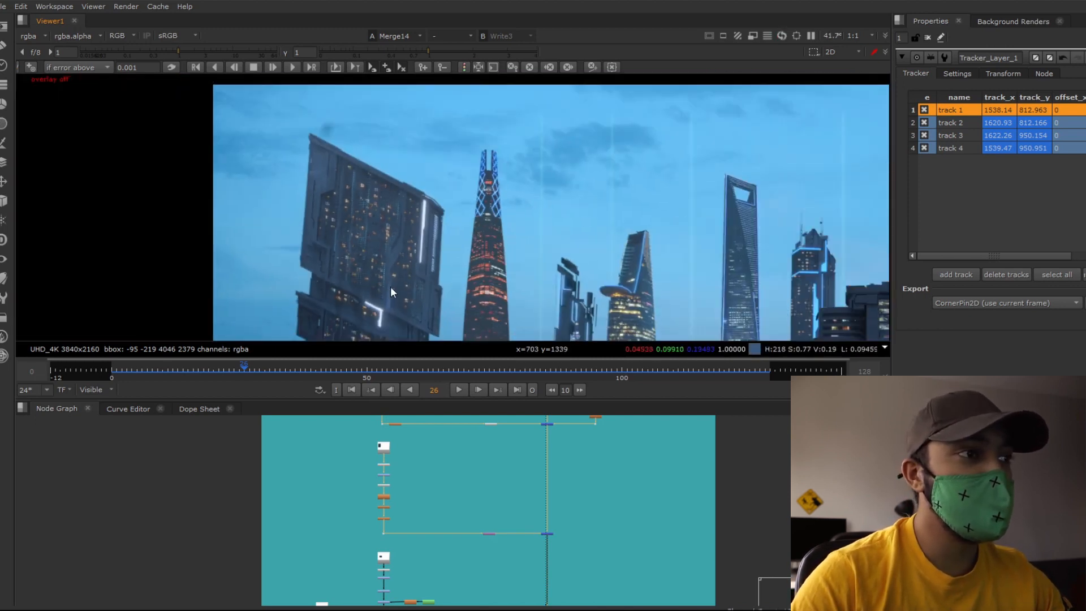
{"action": "scroll", "coordinate": [388, 476], "scroll_direction": "up", "scroll_amount": 4}
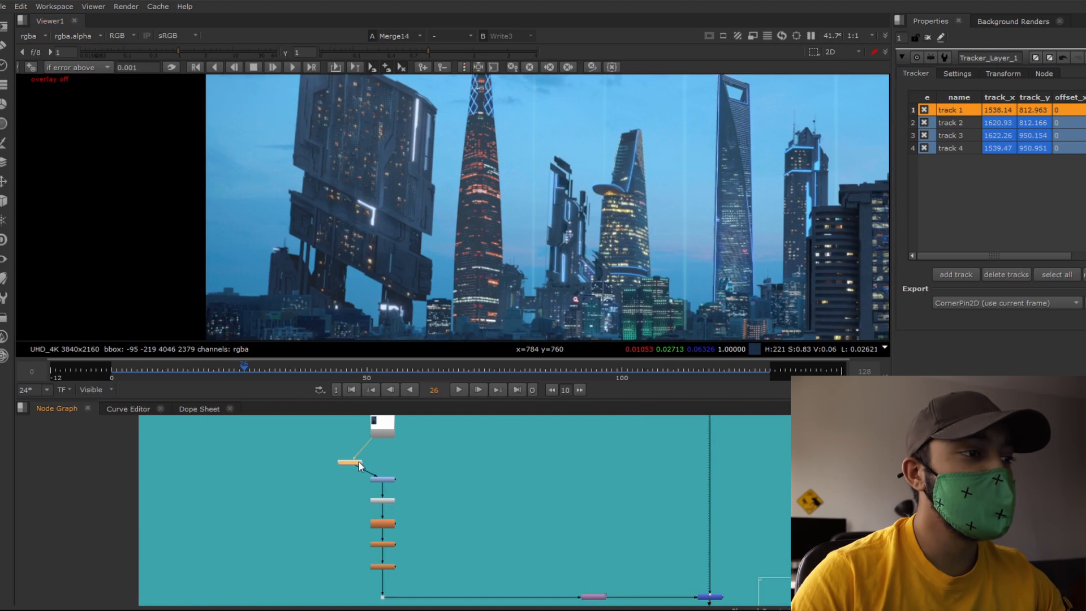
View the slanted building's image through Toe1 and move the Toe1 node back in line with its branch.
{"action": "left_click", "coordinate": [356, 462]}
{"action": "key", "text": "1"}
{"action": "left_click_drag", "start_coordinate": [358, 461], "coordinate": [392, 455]}
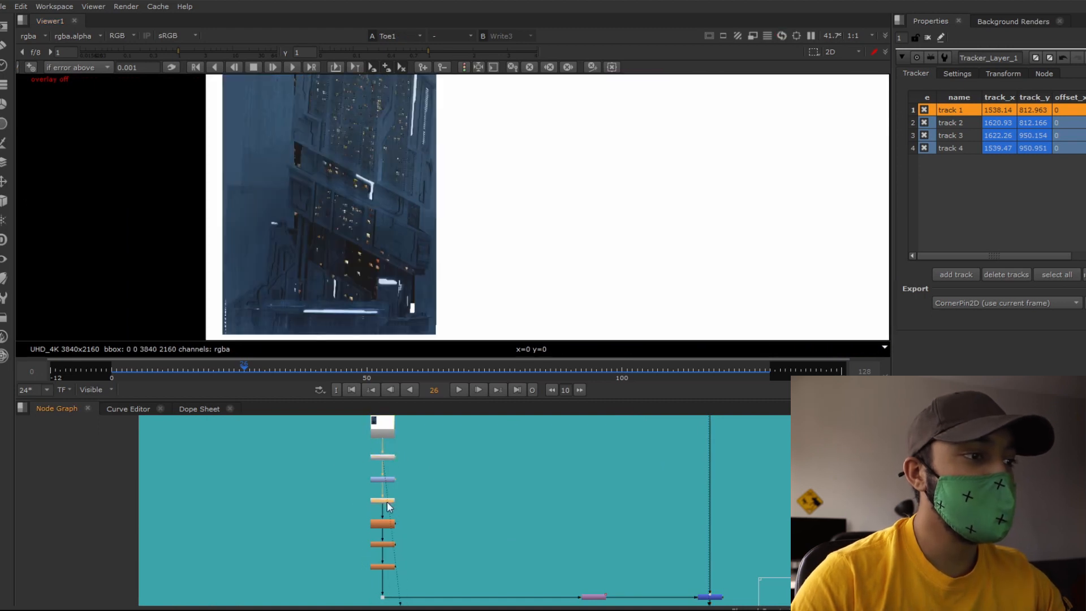
View the slanted building's cut-out through Premult14 and follow its branch to the main merge line.
{"action": "key", "text": "1"}
{"action": "scroll", "coordinate": [338, 259], "scroll_direction": "down", "scroll_amount": 5}
{"action": "scroll", "coordinate": [341, 254], "scroll_direction": "up", "scroll_amount": 3}
{"action": "middle_click_drag", "start_coordinate": [622, 531], "coordinate": [590, 460]}
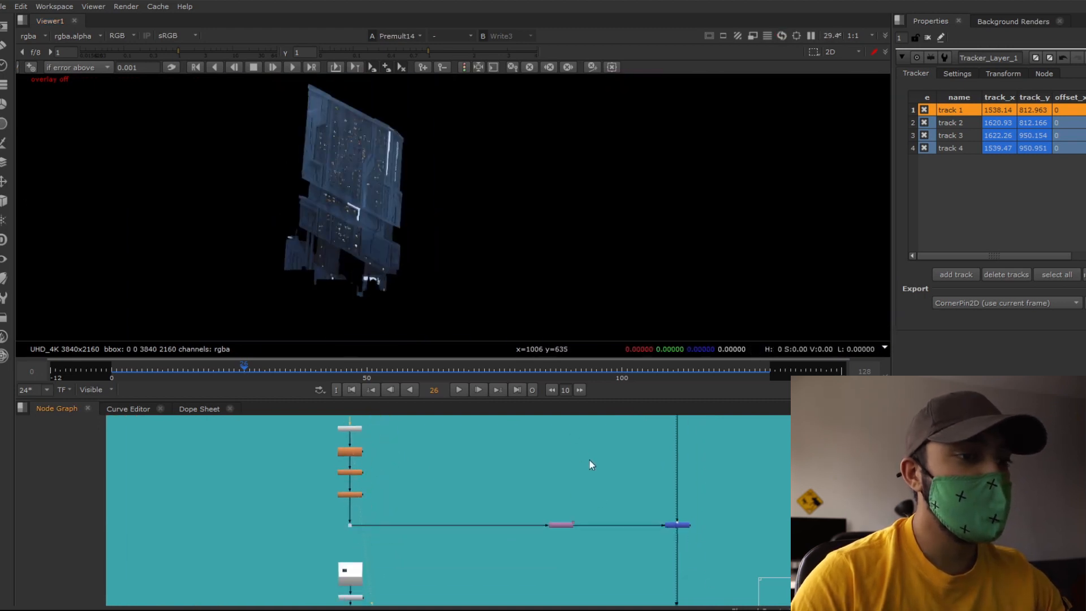
View the composite from the merge that adds the slanted building to the skyline.
{"action": "left_click", "coordinate": [681, 526]}
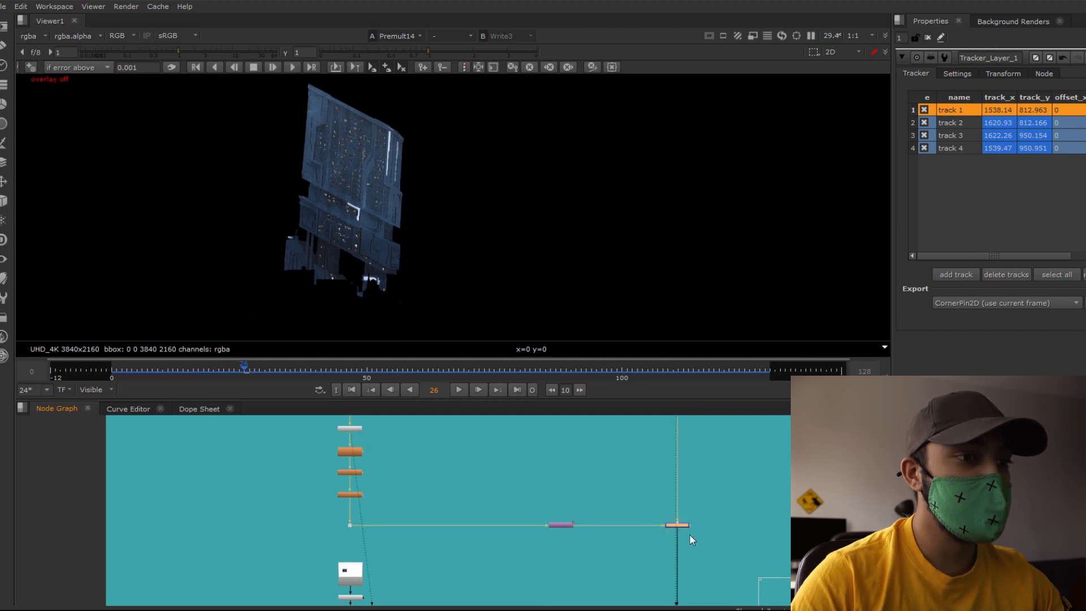
{"action": "key", "text": "1"}
{"action": "scroll", "coordinate": [588, 283], "scroll_direction": "down", "scroll_amount": 2}
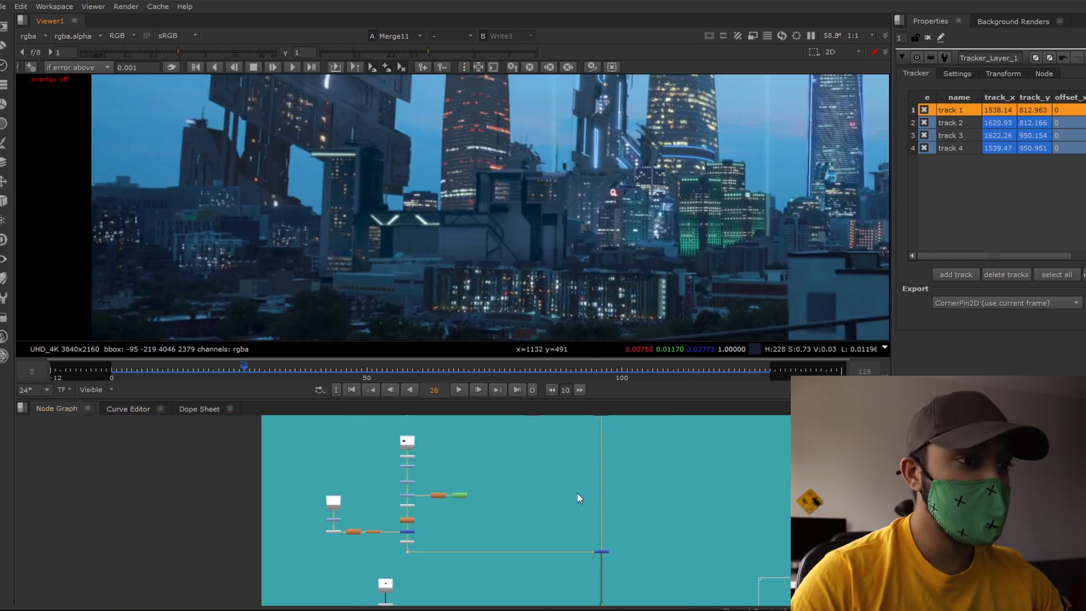
Toggle Merge11 off and on to compare the composite, and inspect the futuristic structures in front of the towers.
{"action": "key", "text": "d"}
{"action": "key", "text": "d"}
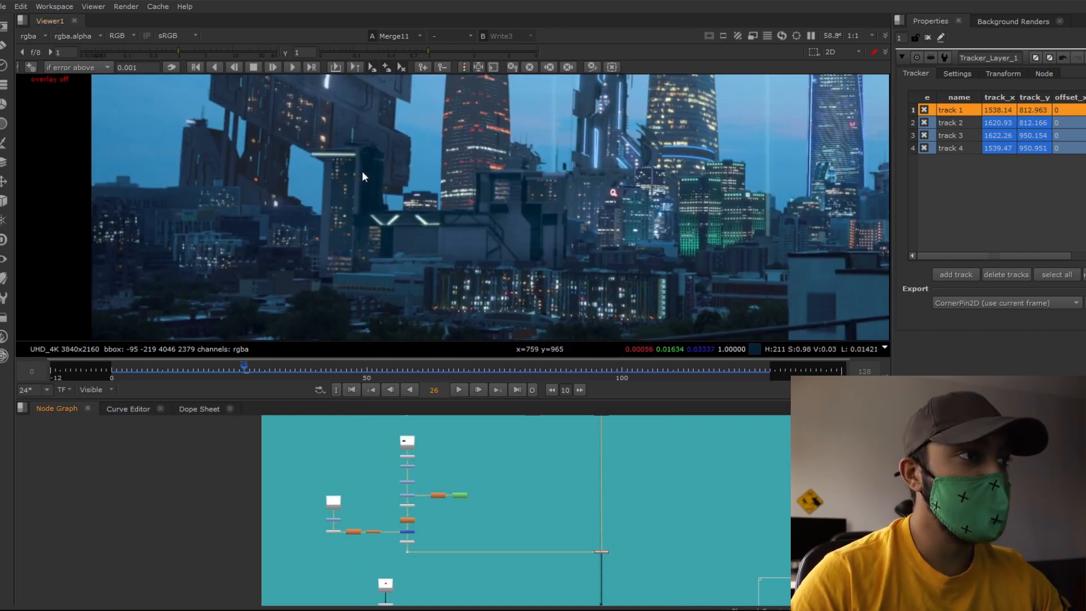
{"action": "key", "text": "d"}
{"action": "key", "text": "d"}
{"action": "key", "text": "d"}
{"action": "key", "text": "d"}
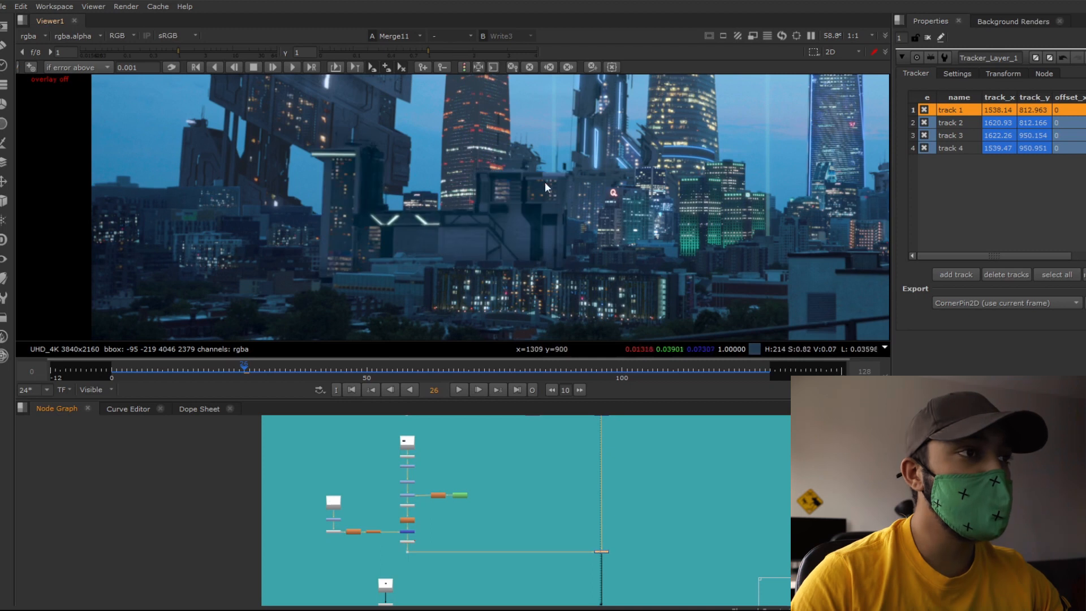
{"action": "middle_click_drag", "start_coordinate": [321, 107], "coordinate": [348, 162]}
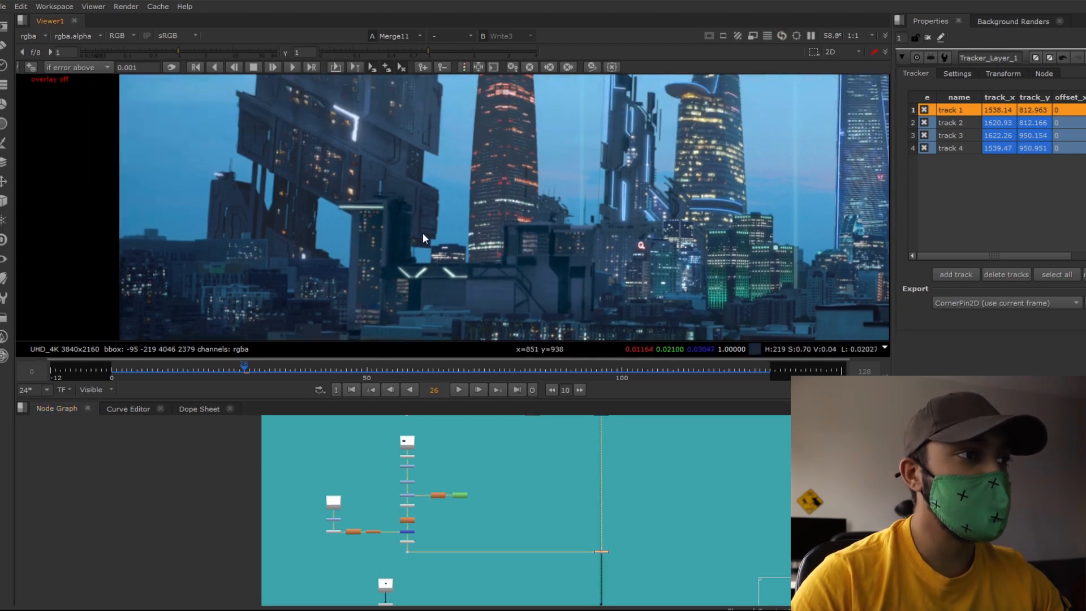
{"action": "scroll", "coordinate": [379, 252], "scroll_direction": "up", "scroll_amount": 3}
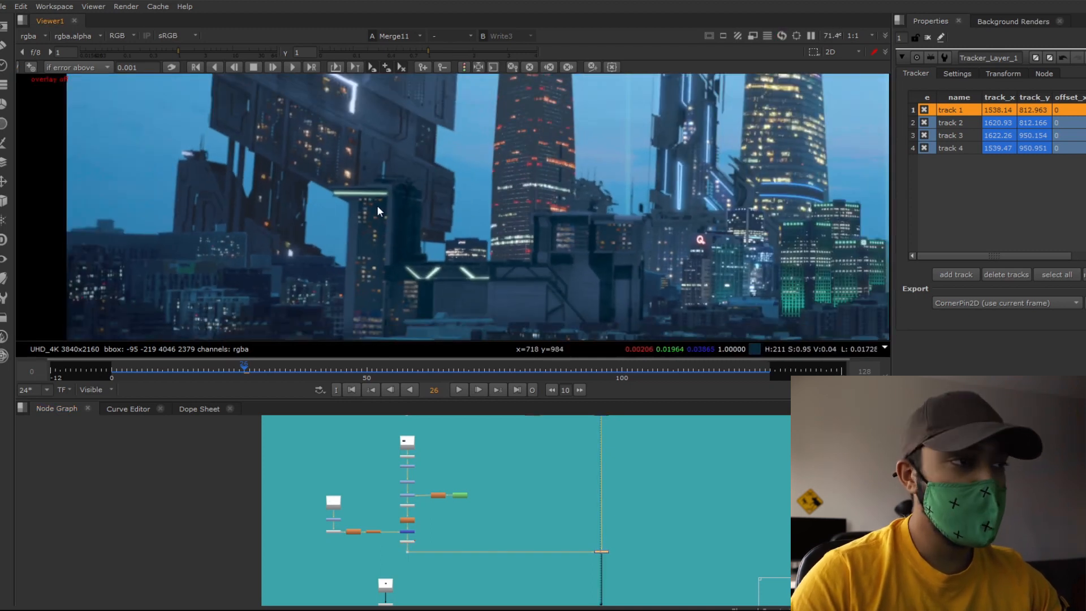
View the composite through Merge16 and inspect the green-lit blocks and distant towers up close.
{"action": "scroll", "coordinate": [380, 227], "scroll_direction": "down", "scroll_amount": 5}
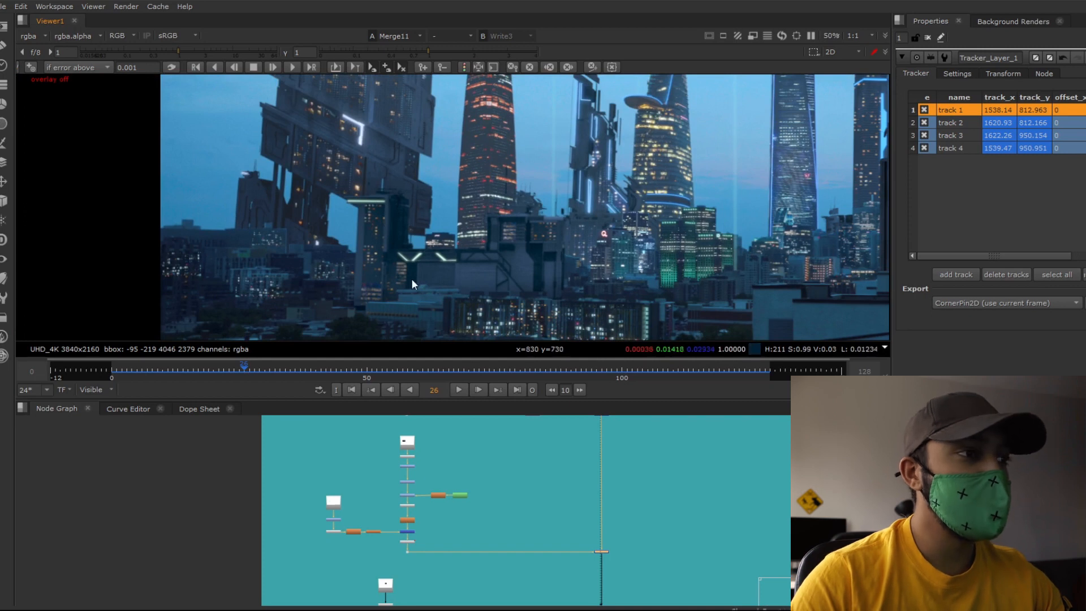
{"action": "middle_click_drag", "start_coordinate": [515, 517], "coordinate": [497, 441]}
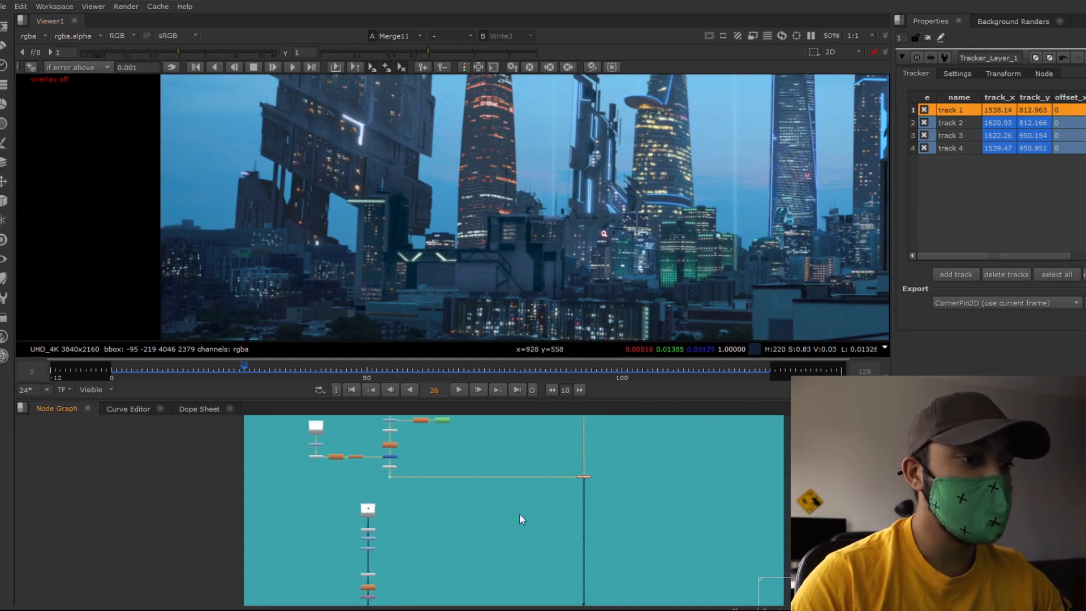
{"action": "middle_click_drag", "start_coordinate": [519, 513], "coordinate": [496, 437]}
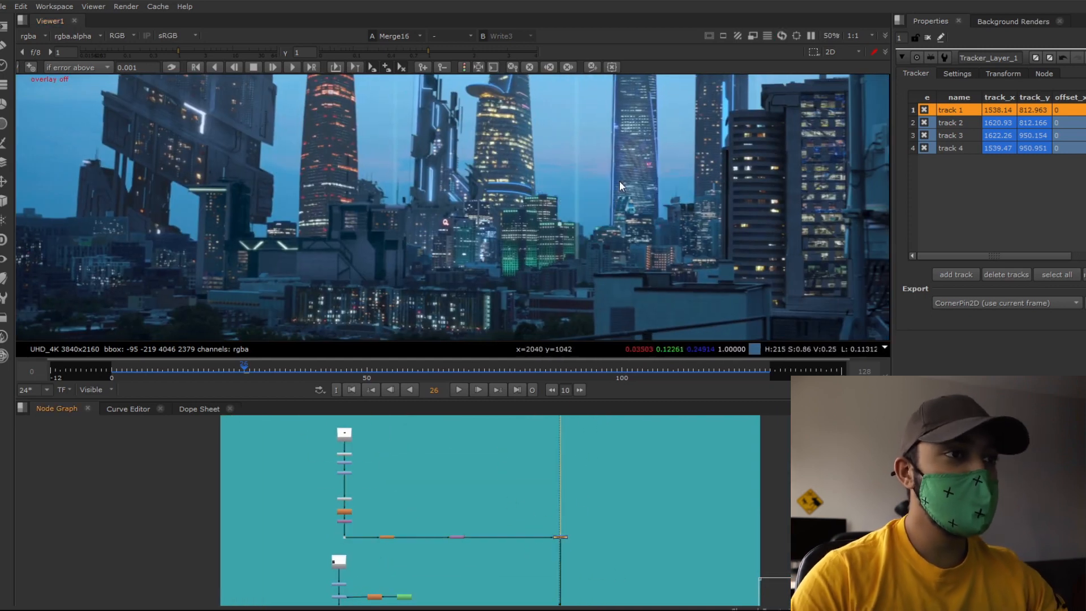
{"action": "scroll", "coordinate": [618, 181], "scroll_direction": "up", "scroll_amount": 2}
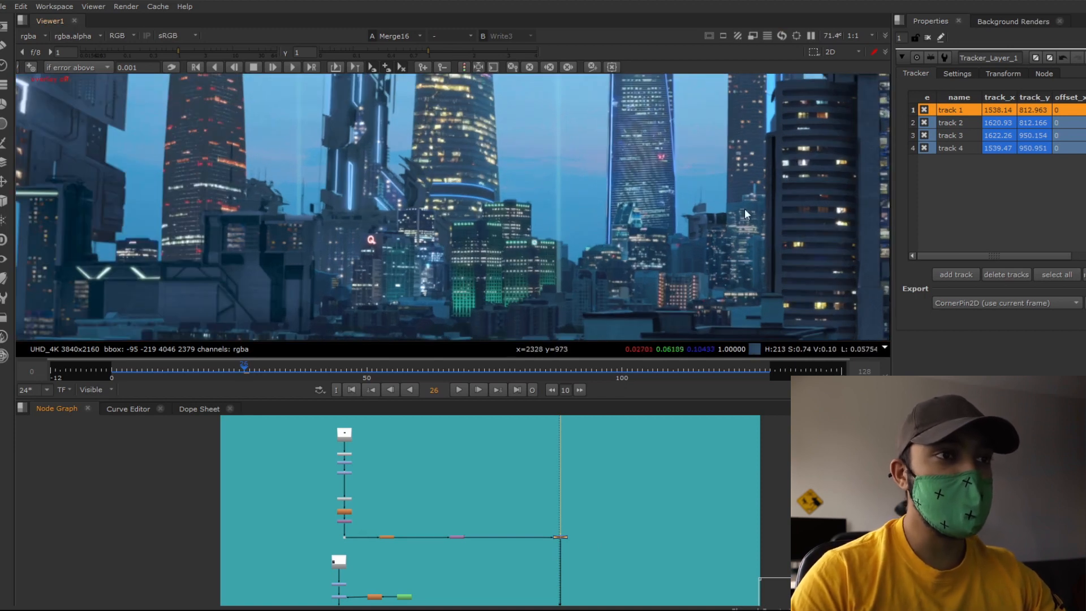
{"action": "middle_click_drag", "start_coordinate": [724, 201], "coordinate": [453, 202]}
{"action": "scroll", "coordinate": [453, 202], "scroll_direction": "up", "scroll_amount": 1}
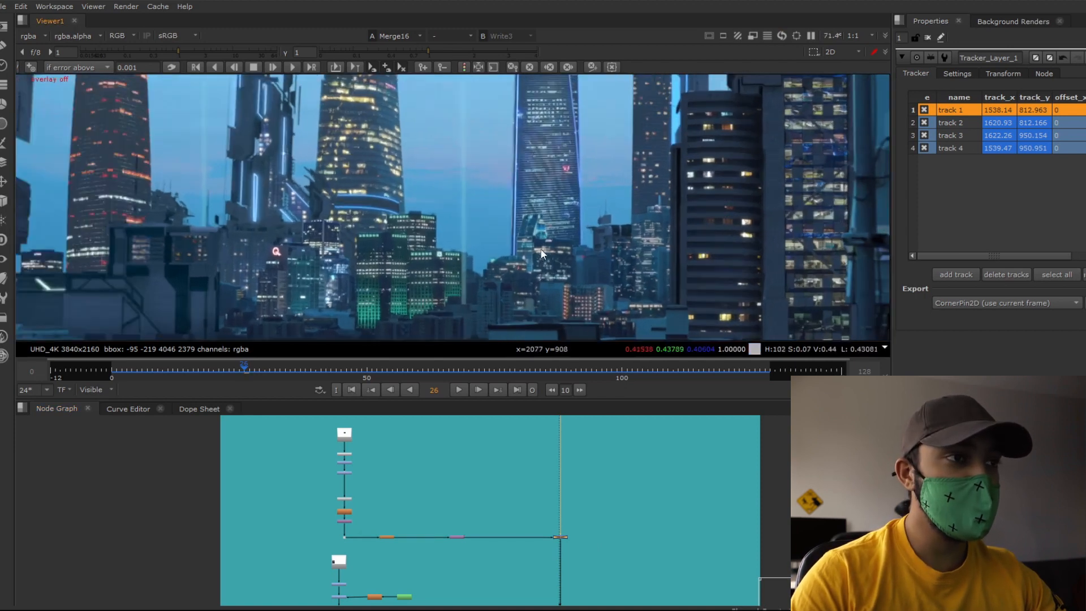
{"action": "key", "text": "space"}
{"action": "scroll", "coordinate": [492, 305], "scroll_direction": "up", "scroll_amount": 2}
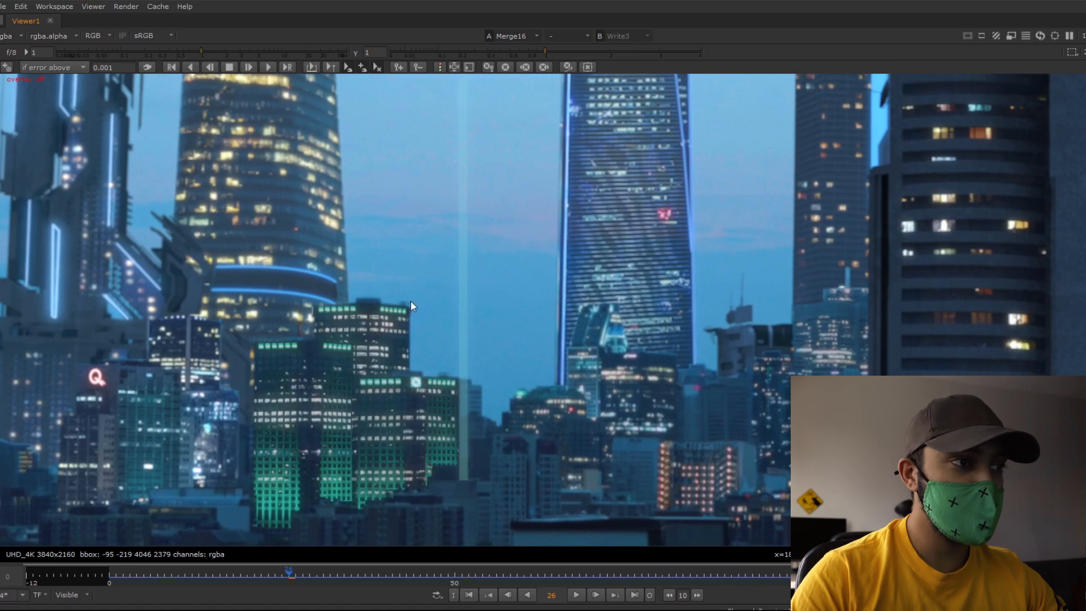
{"action": "key", "text": "space"}
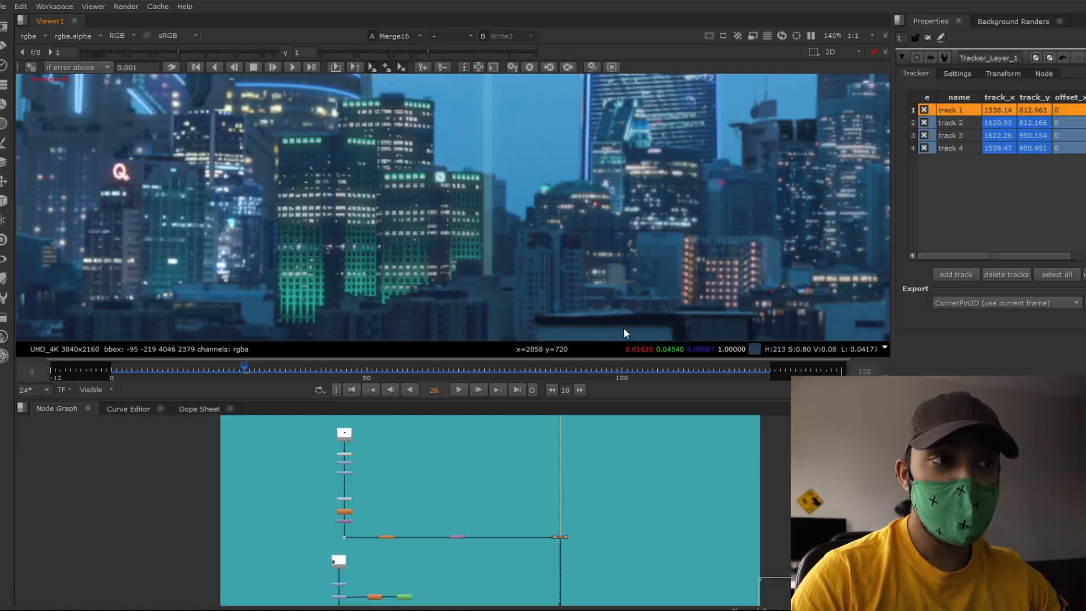
Toggle Merge16 repeatedly to compare the skyline with and without the wide inverted-pyramid building behind the green-lit blocks.
{"action": "middle_click_drag", "start_coordinate": [619, 242], "coordinate": [543, 281]}
{"action": "scroll", "coordinate": [544, 280], "scroll_direction": "down", "scroll_amount": 1}
{"action": "scroll", "coordinate": [553, 491], "scroll_direction": "down", "scroll_amount": 1}
{"action": "scroll", "coordinate": [553, 491], "scroll_direction": "down", "scroll_amount": 2}
{"action": "left_click_drag", "start_coordinate": [536, 493], "coordinate": [577, 529]}
{"action": "key", "text": "d"}
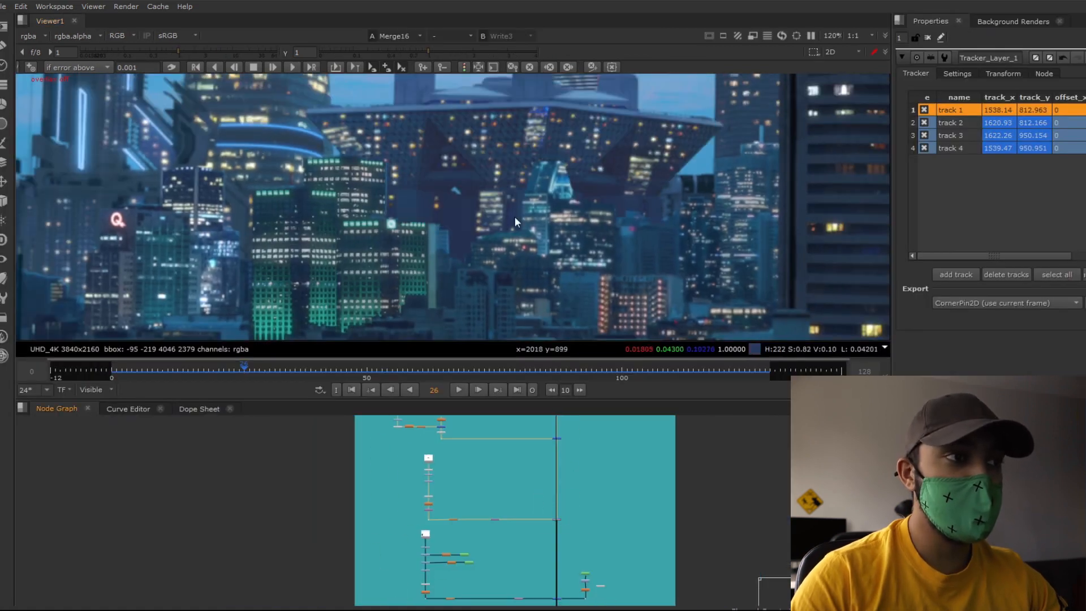
{"action": "key", "text": "d"}
{"action": "middle_click_drag", "start_coordinate": [501, 145], "coordinate": [502, 221]}
{"action": "key", "text": "d"}
{"action": "key", "text": "d"}
{"action": "key", "text": "d"}
{"action": "key", "text": "d"}
{"action": "key", "text": "d"}
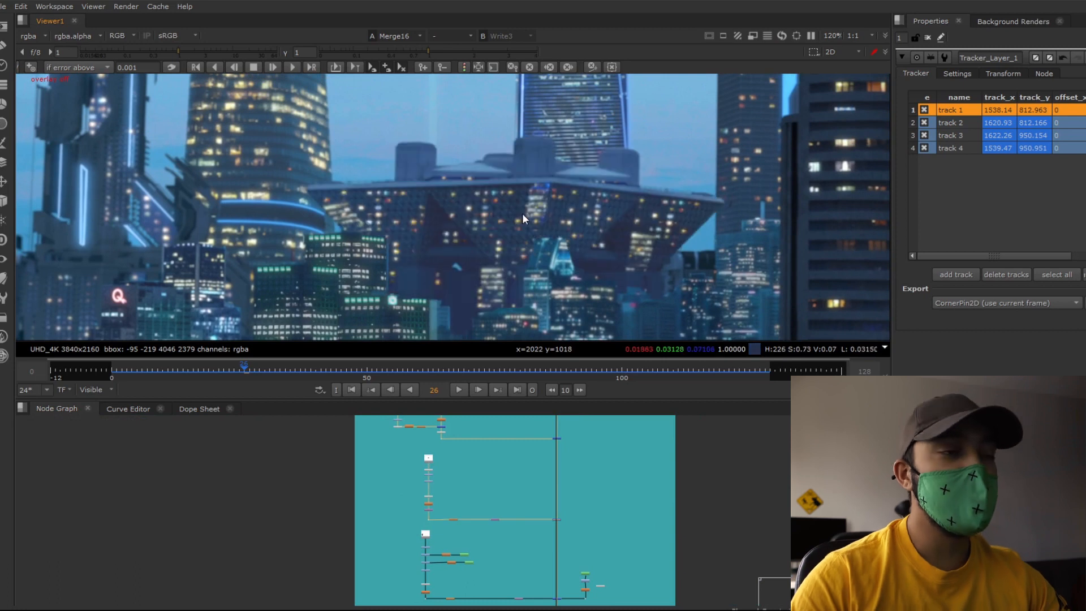
{"action": "key", "text": "d"}
{"action": "key", "text": "d"}
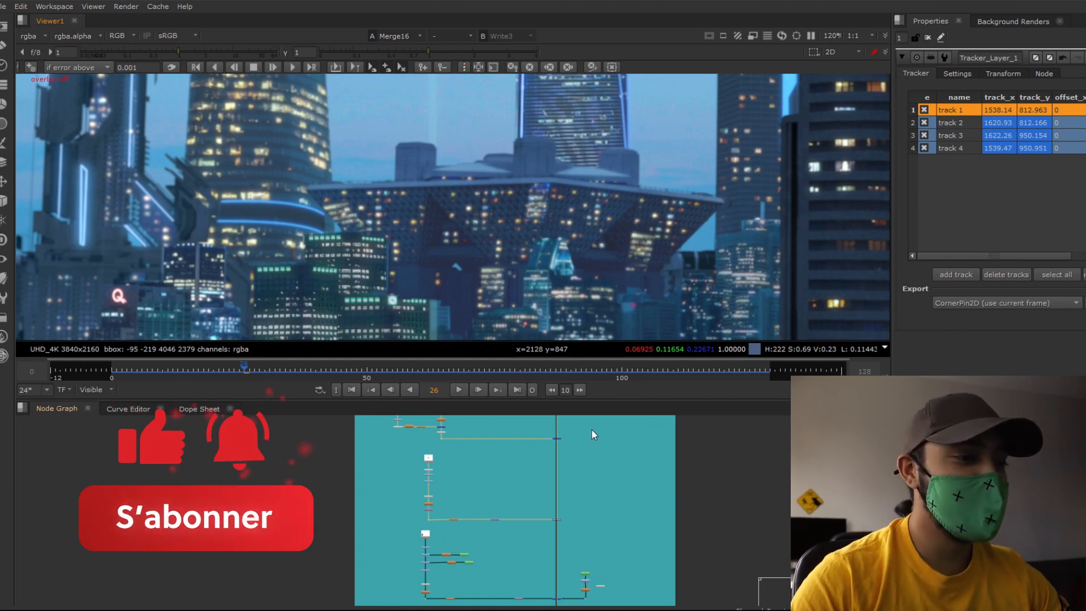
Compare the wide building's effect on the broader skyline by switching Merge16 off and on again.
{"action": "scroll", "coordinate": [537, 470], "scroll_direction": "up", "scroll_amount": 2}
{"action": "left_click_drag", "start_coordinate": [589, 552], "coordinate": [590, 553]}
{"action": "key", "text": "d"}
{"action": "key", "text": "d"}
{"action": "scroll", "coordinate": [490, 224], "scroll_direction": "down", "scroll_amount": 6}
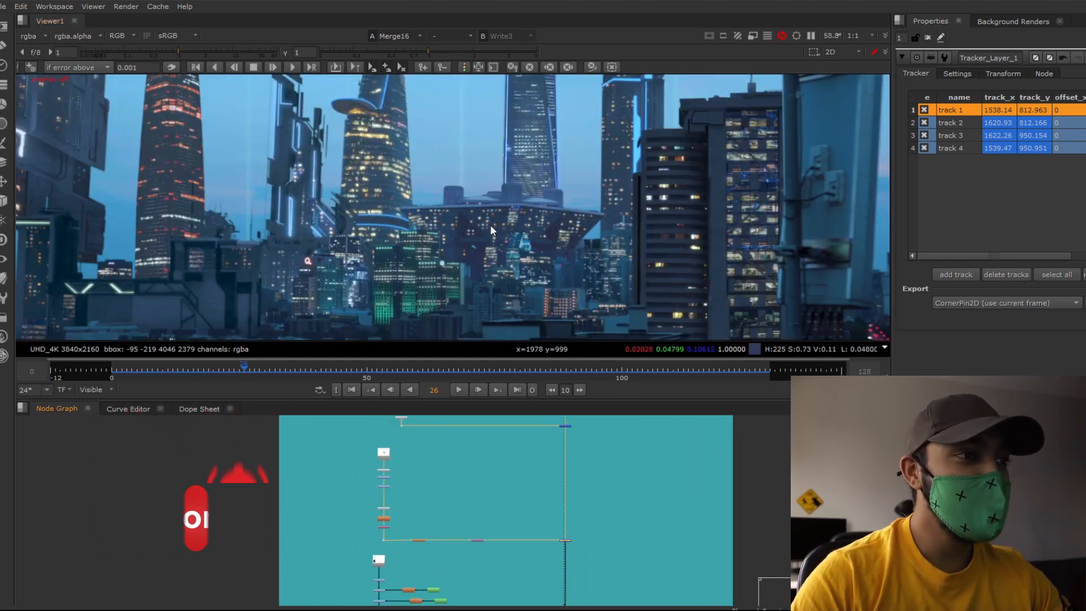
{"action": "key", "text": "d"}
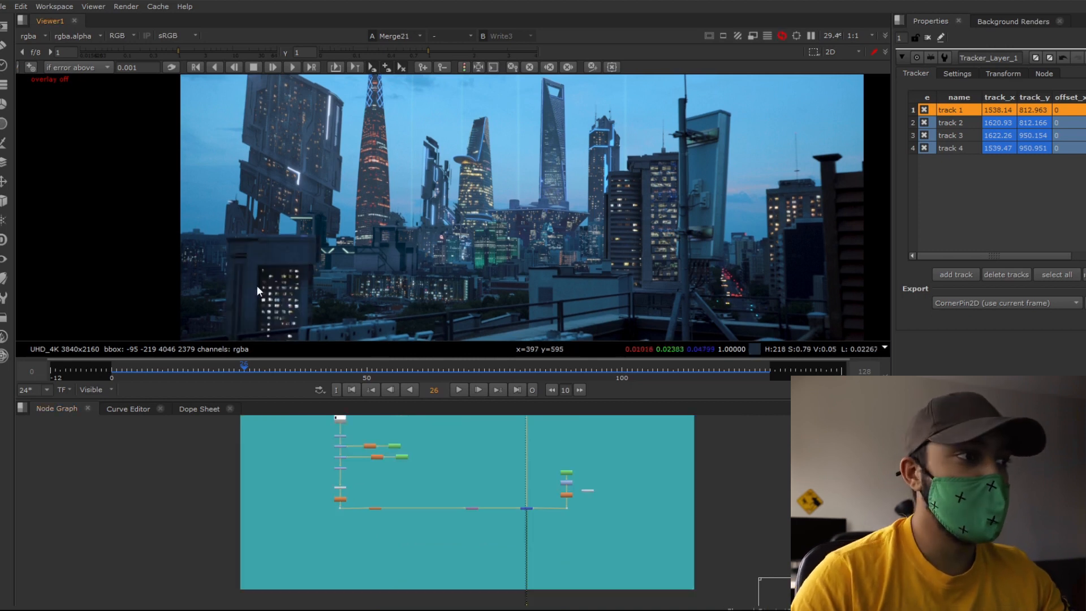
Inspect the lit windows on the foreground building in the full Merge21 composite.
{"action": "middle_click_drag", "start_coordinate": [256, 285], "coordinate": [318, 220]}
{"action": "scroll", "coordinate": [413, 239], "scroll_direction": "down", "scroll_amount": 1}
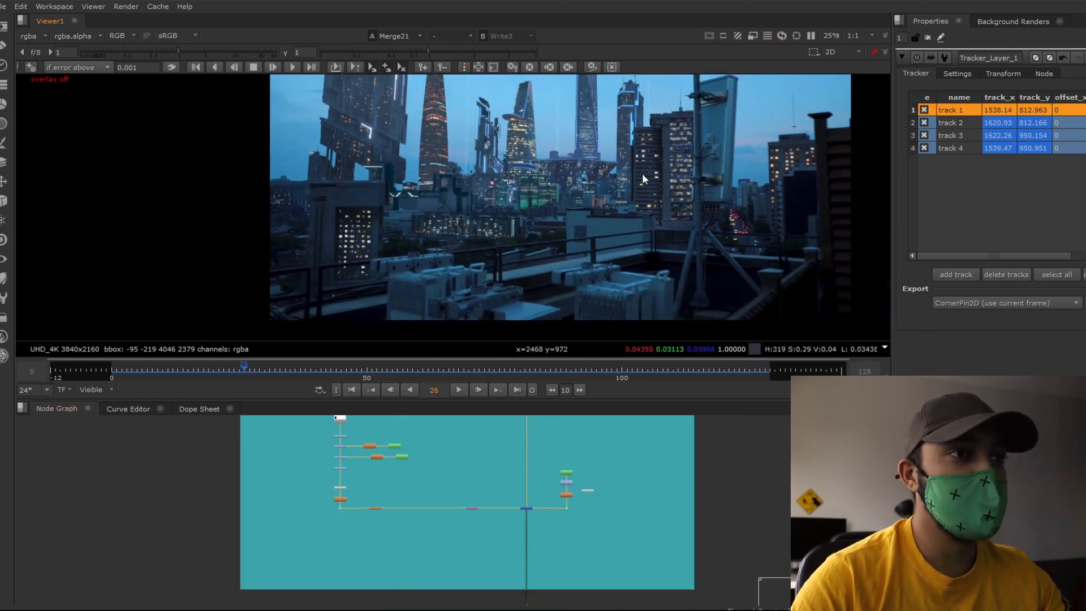
{"action": "scroll", "coordinate": [485, 505], "scroll_direction": "down", "scroll_amount": 2}
View the hologram source Read32 in the HOLOGRAMMES group and scrub its animation to frame 70.
{"action": "middle_click_drag", "start_coordinate": [485, 505], "coordinate": [470, 425]}
{"action": "scroll", "coordinate": [396, 518], "scroll_direction": "up", "scroll_amount": 3}
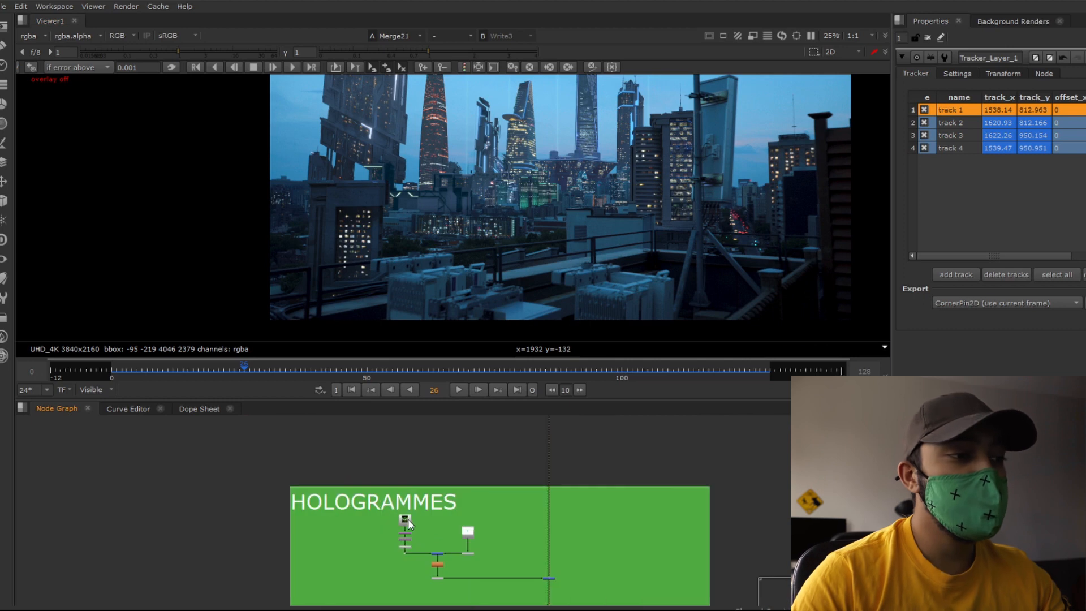
{"action": "key", "text": "1"}
{"action": "key", "text": "f"}
{"action": "left_click", "coordinate": [224, 371]}
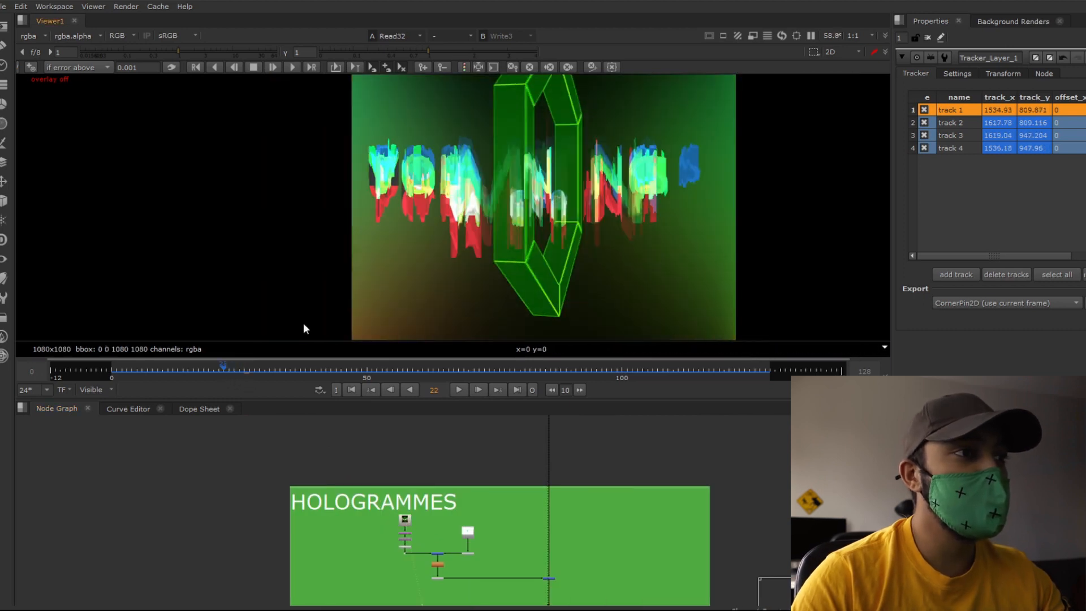
{"action": "left_click_drag", "start_coordinate": [223, 371], "coordinate": [468, 370]}
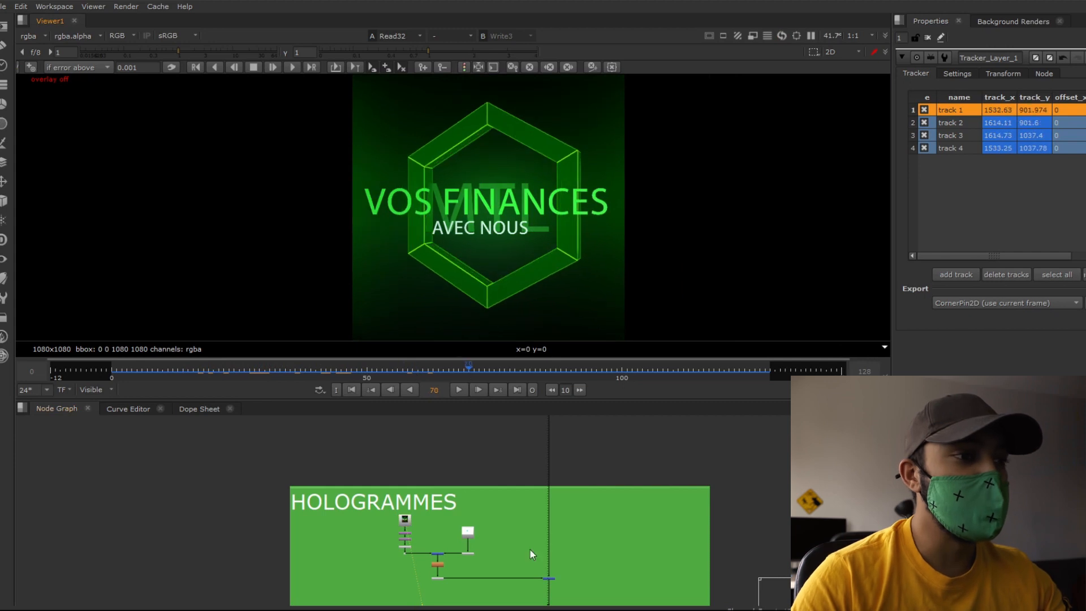
View the hologram merged over the city through Merge30 at frame 59 and inspect it among the towers.
{"action": "key", "text": "2"}
{"action": "left_click", "coordinate": [412, 371]}
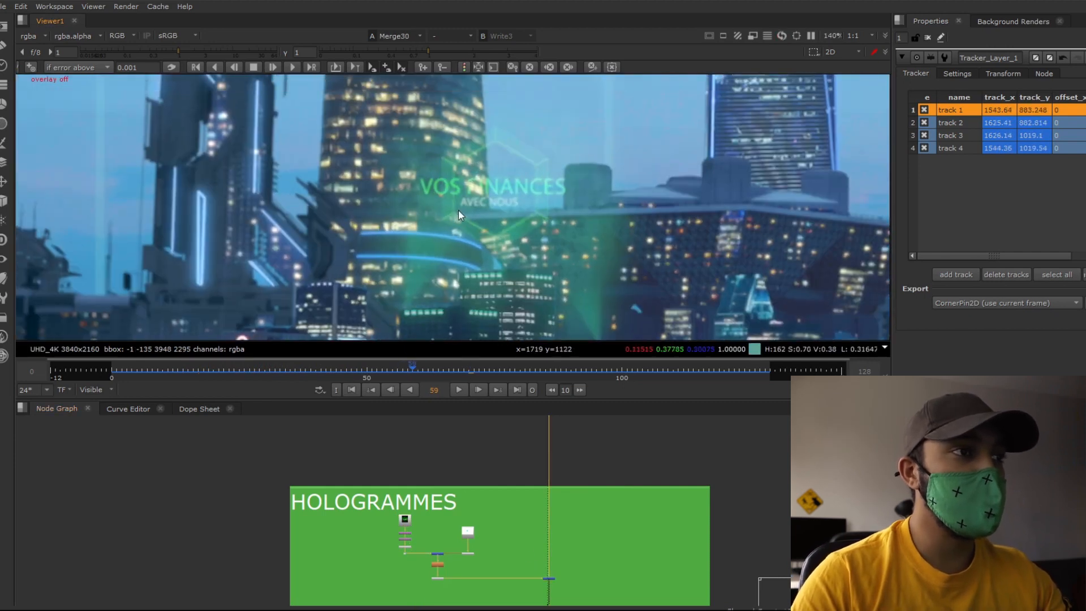
{"action": "scroll", "coordinate": [449, 280], "scroll_direction": "down", "scroll_amount": 3}
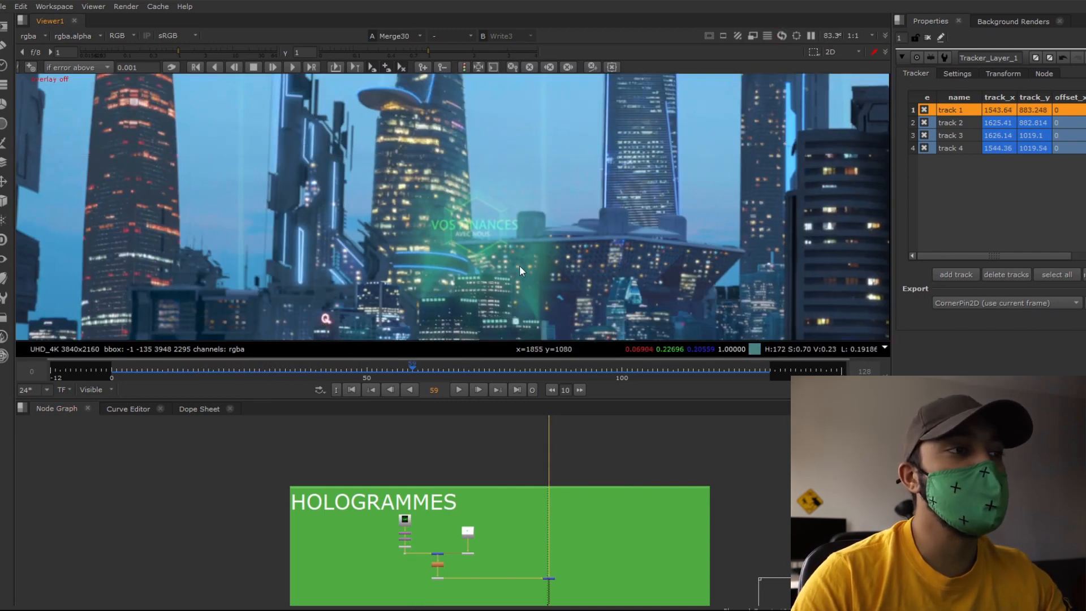
{"action": "scroll", "coordinate": [496, 277], "scroll_direction": "down", "scroll_amount": 2}
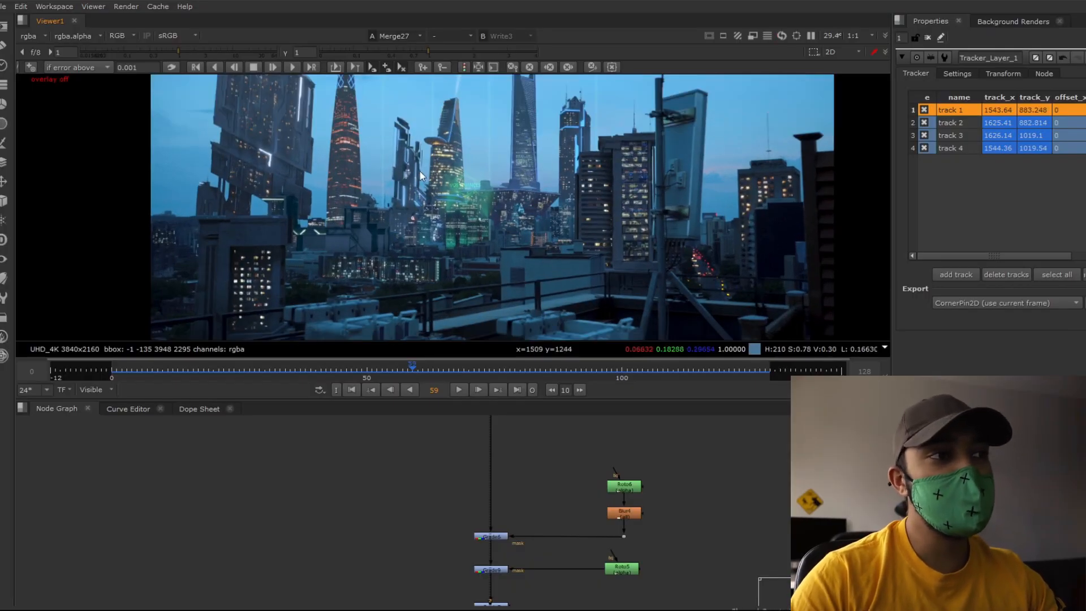
View the composite through Grade6 and open the properties of its Roto6 mask.
{"action": "scroll", "coordinate": [469, 187], "scroll_direction": "up", "scroll_amount": 2}
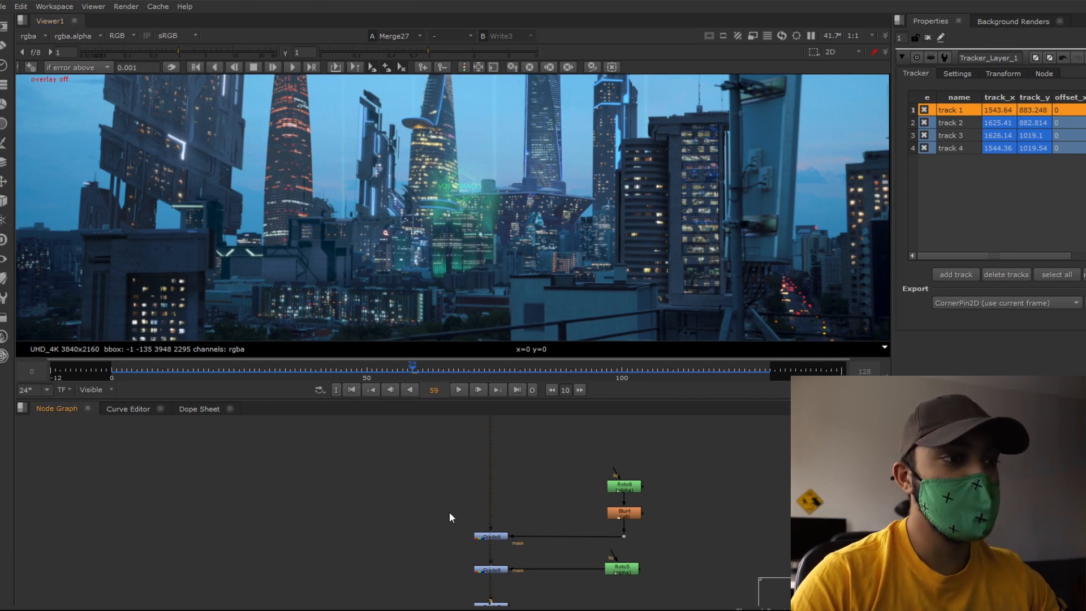
{"action": "left_click_drag", "start_coordinate": [452, 517], "coordinate": [521, 545]}
{"action": "key", "text": "1"}
{"action": "double_click", "coordinate": [623, 486]}
{"action": "scroll", "coordinate": [421, 223], "scroll_direction": "down", "scroll_amount": 2}
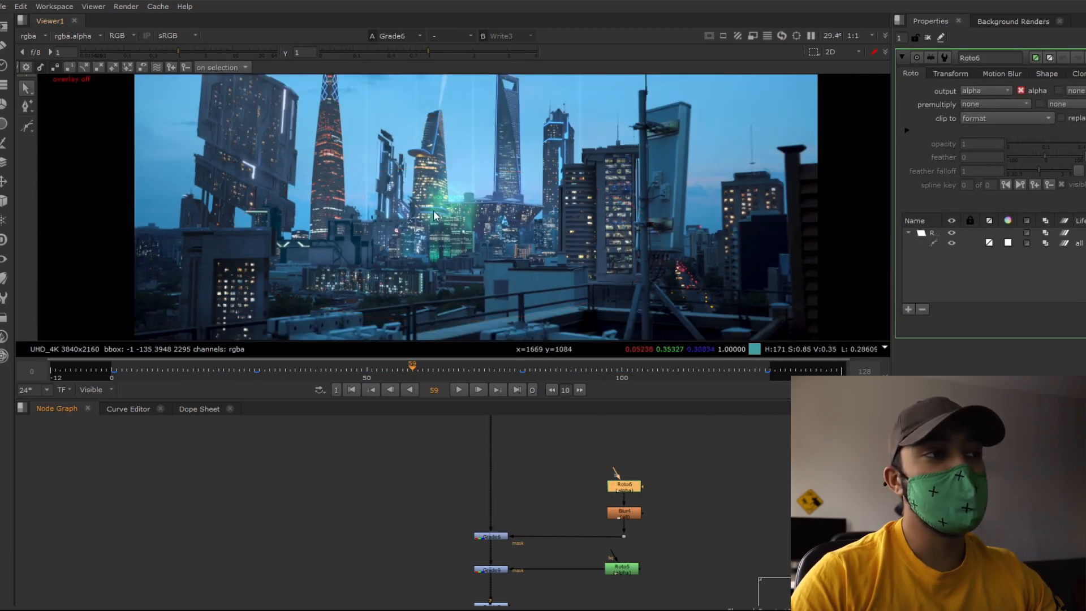
Toggle Grade6 off and on to compare its masked glow around the hologram and towers.
{"action": "left_click", "coordinate": [501, 542]}
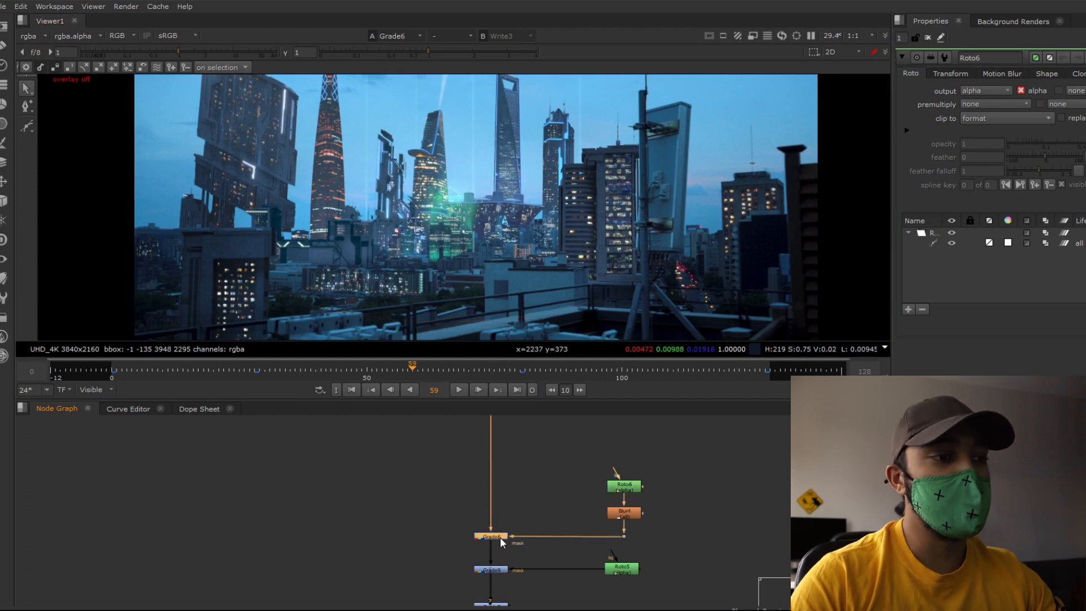
{"action": "key", "text": "d"}
{"action": "key", "text": "d"}
{"action": "key", "text": "d"}
{"action": "key", "text": "d"}
{"action": "key", "text": "d"}
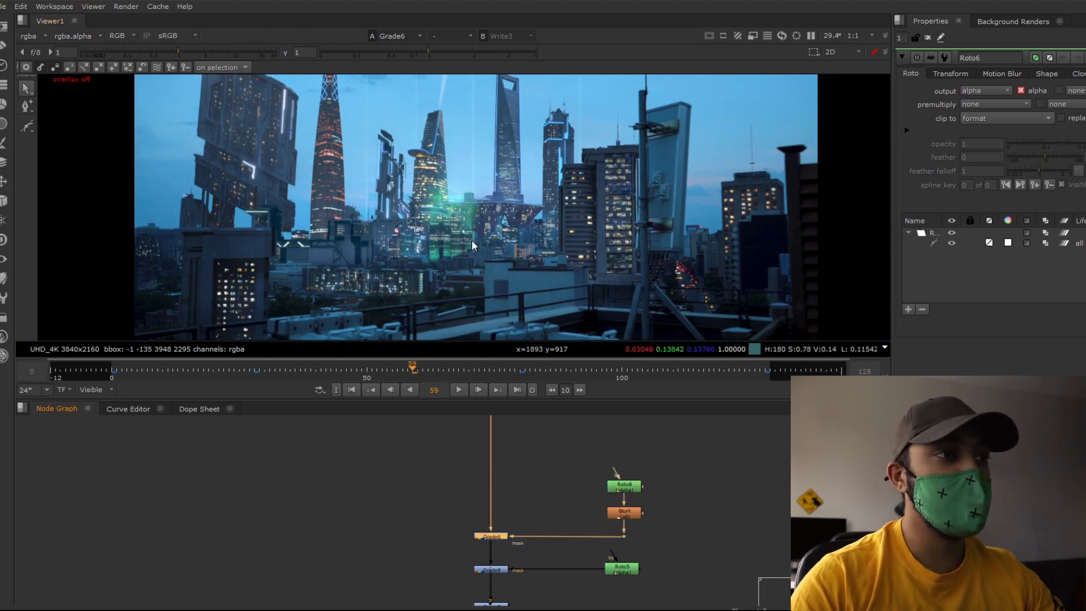
{"action": "key", "text": "d"}
View the composite through Grade9, and disable Grade9 and Grade6 for comparison.
{"action": "scroll", "coordinate": [501, 570], "scroll_direction": "up", "scroll_amount": 3}
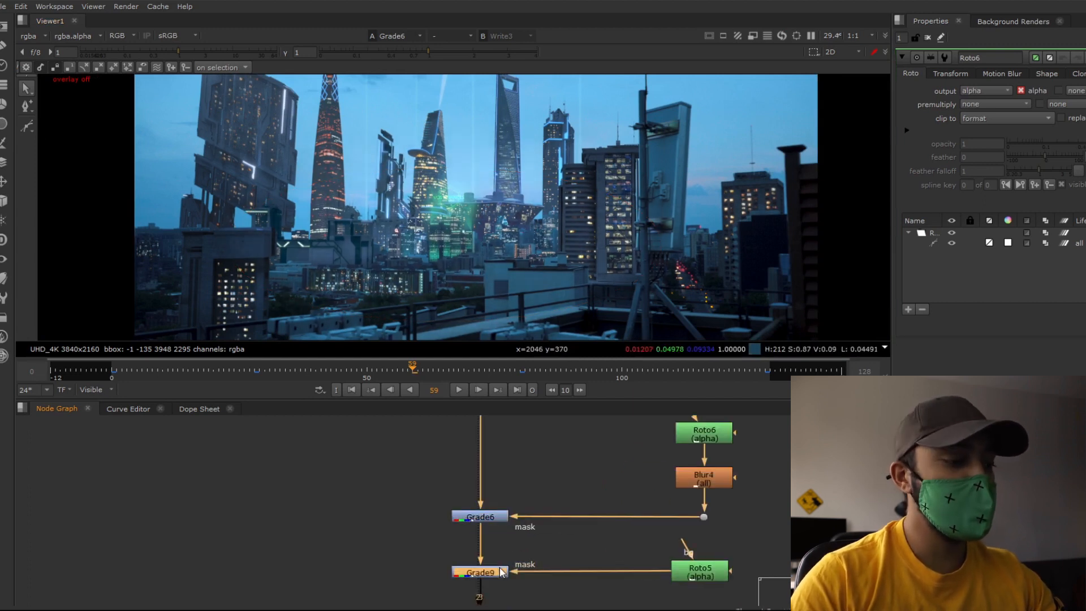
{"action": "key", "text": "1"}
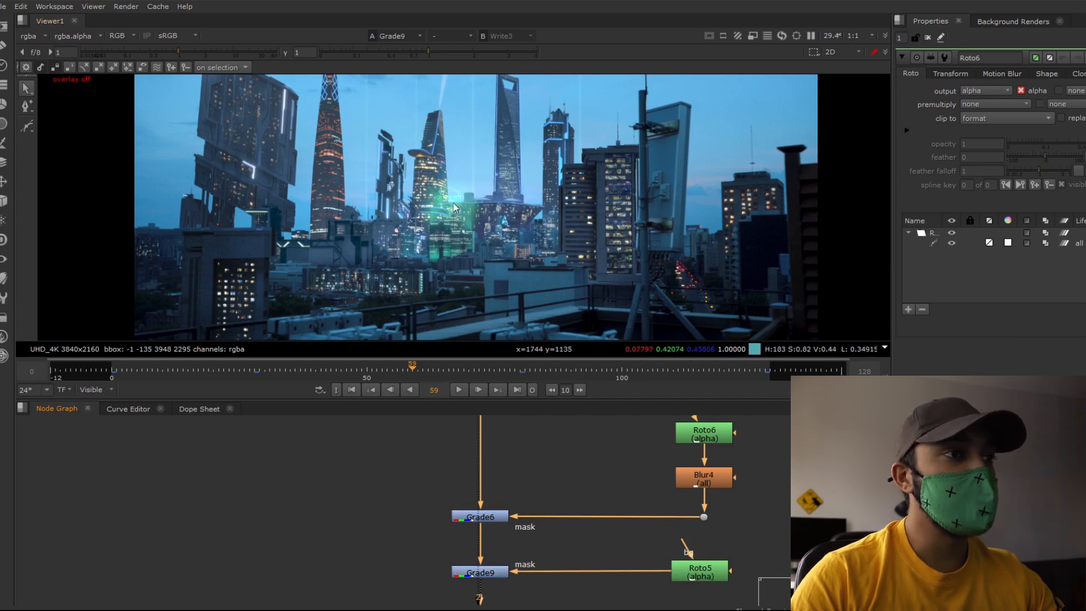
{"action": "left_click", "coordinate": [503, 574]}
{"action": "key", "text": "d"}
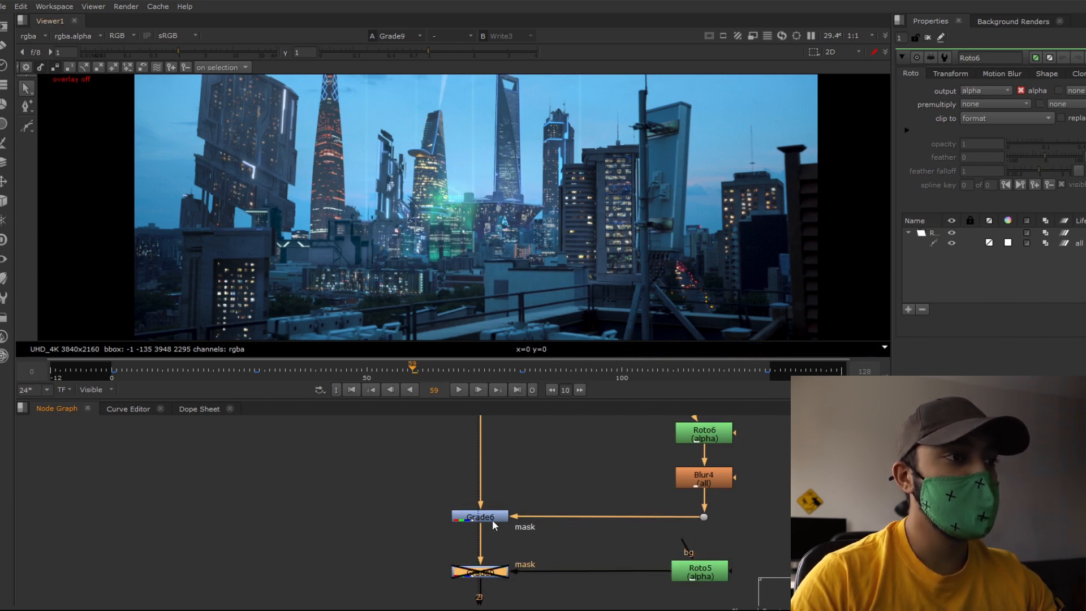
{"action": "left_click", "coordinate": [465, 519]}
{"action": "key", "text": "d"}
Select Grade6 and Grade9 together and toggle both repeatedly to compare their combined effect on the skyline.
{"action": "left_click_drag", "start_coordinate": [411, 479], "coordinate": [549, 587]}
{"action": "key", "text": "d"}
{"action": "key", "text": "d"}
{"action": "key", "text": "d"}
{"action": "key", "text": "d"}
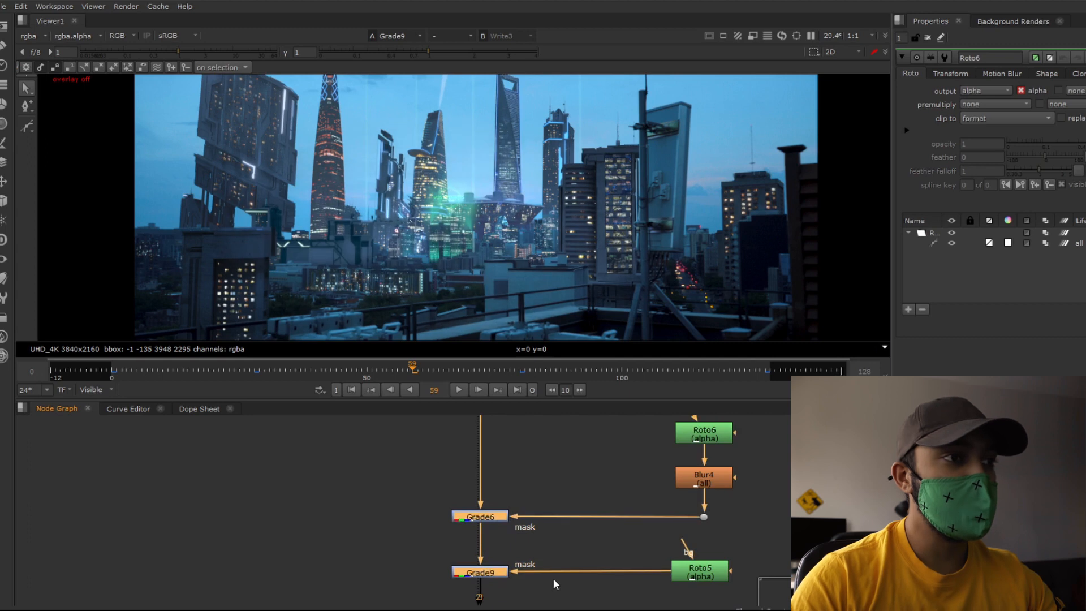
{"action": "key", "text": "d"}
{"action": "key", "text": "d"}
{"action": "key", "text": "d"}
{"action": "key", "text": "d"}
{"action": "key", "text": "d"}
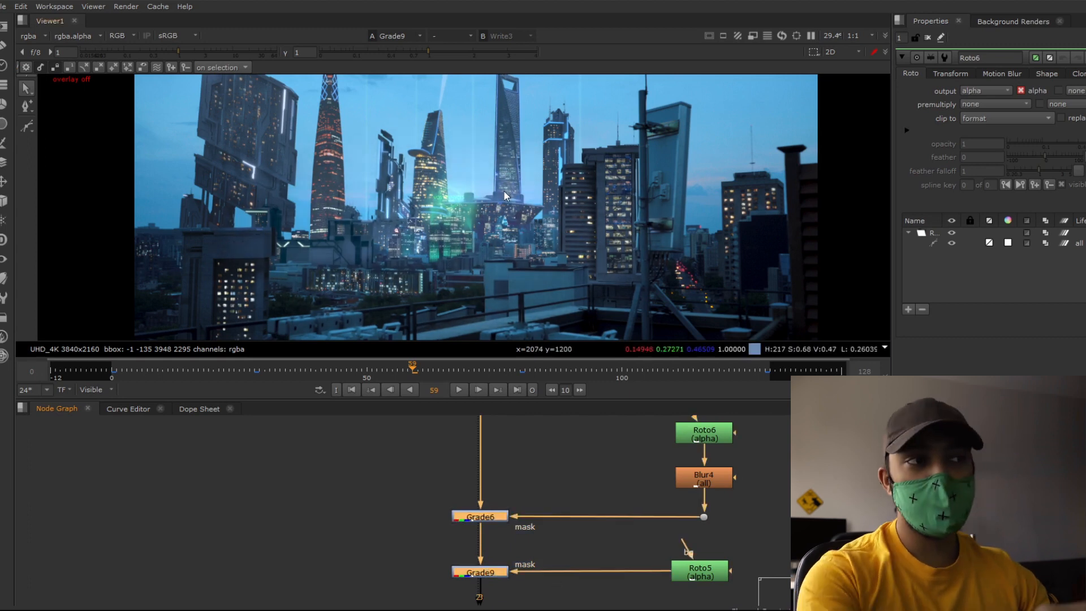
{"action": "key", "text": "d"}
{"action": "key", "text": "d"}
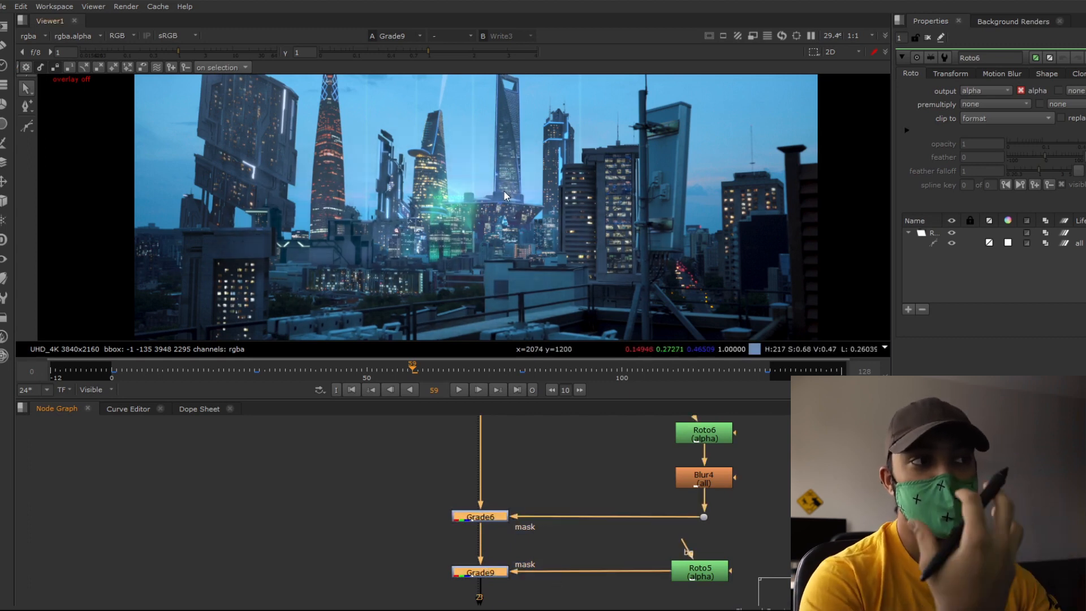
{"action": "key", "text": "d"}
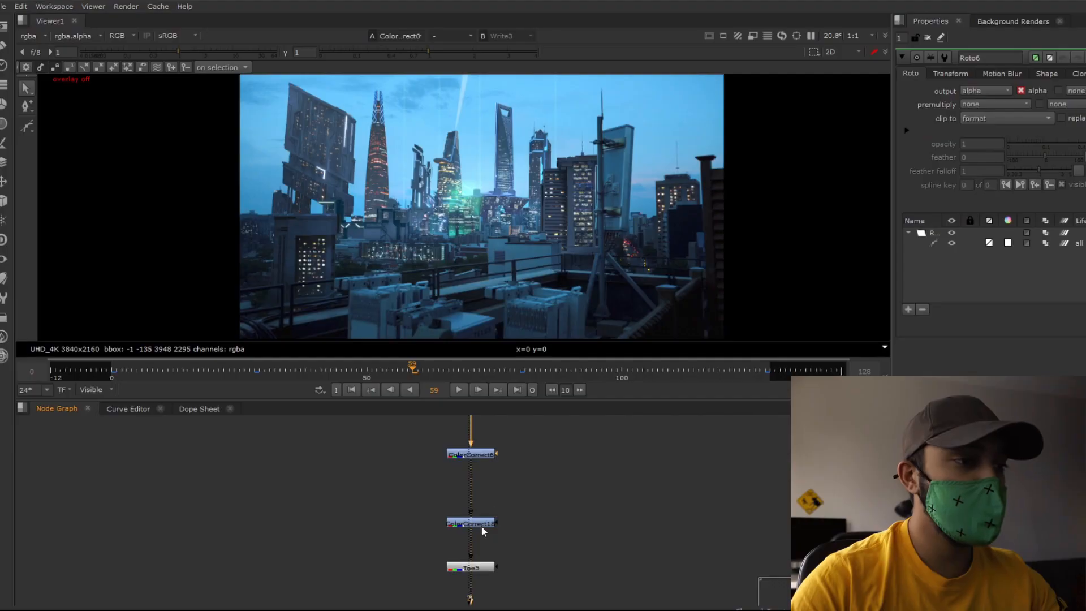
Select ColorCorrect18 and view the composite through it.
{"action": "left_click", "coordinate": [479, 523]}
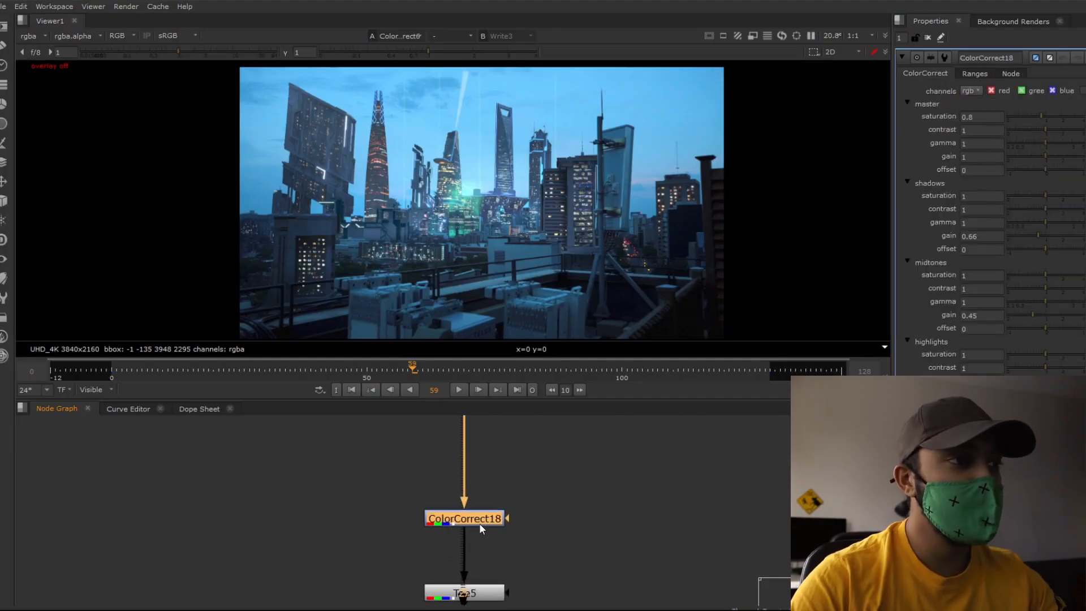
{"action": "key", "text": "1"}
{"action": "left_click", "coordinate": [481, 521]}
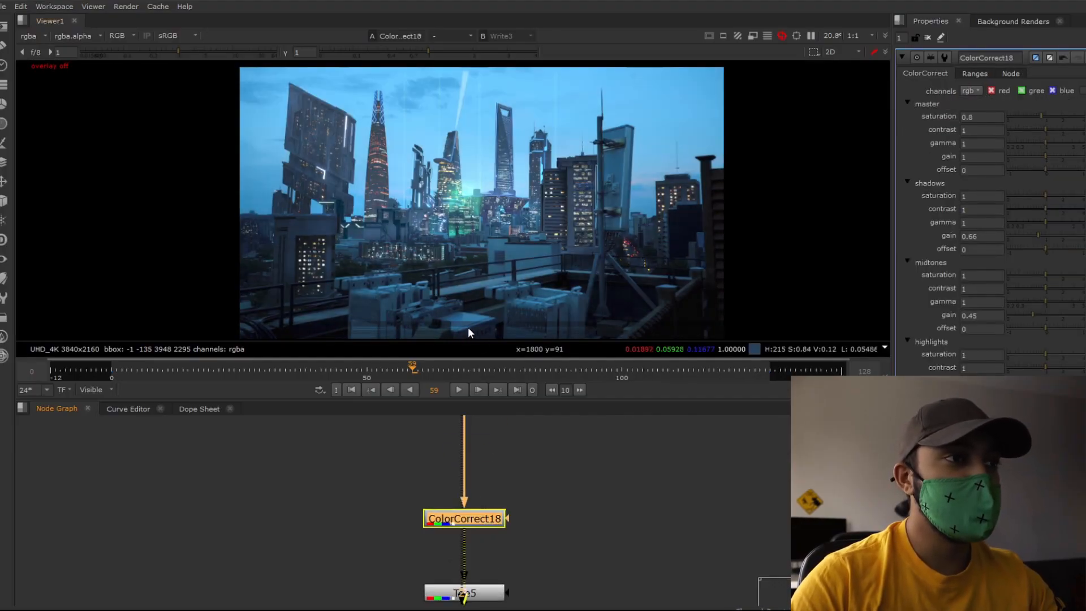
Toggle ColorCorrect18 off and on to compare the darker, desaturated grade across the full frame.
{"action": "key", "text": "d"}
{"action": "key", "text": "d"}
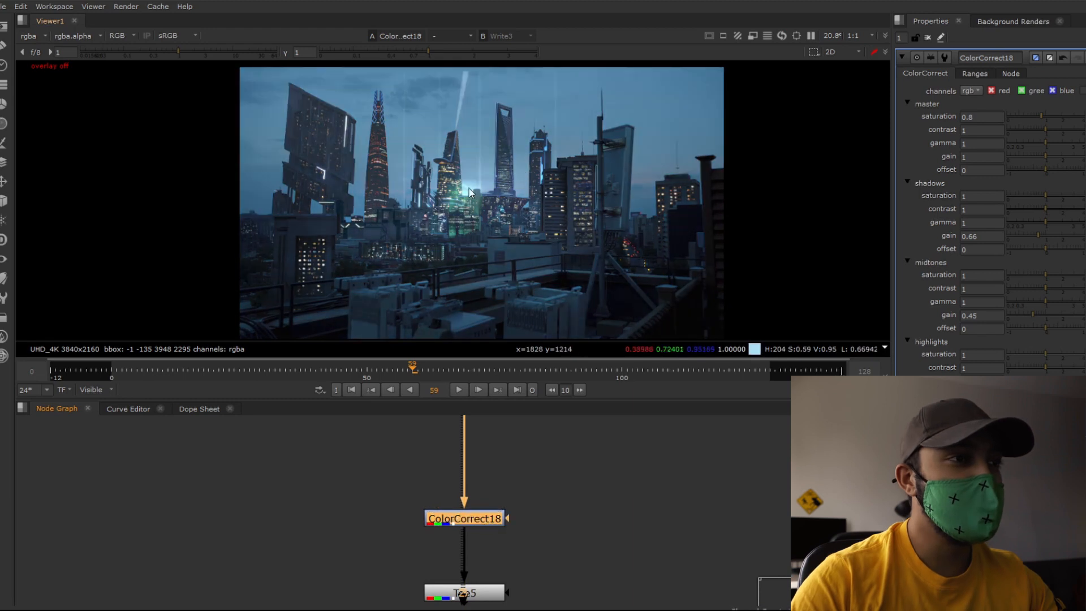
{"action": "scroll", "coordinate": [499, 181], "scroll_direction": "down", "scroll_amount": 1}
{"action": "middle_click_drag", "start_coordinate": [505, 231], "coordinate": [503, 240]}
{"action": "key", "text": "d"}
{"action": "key", "text": "d"}
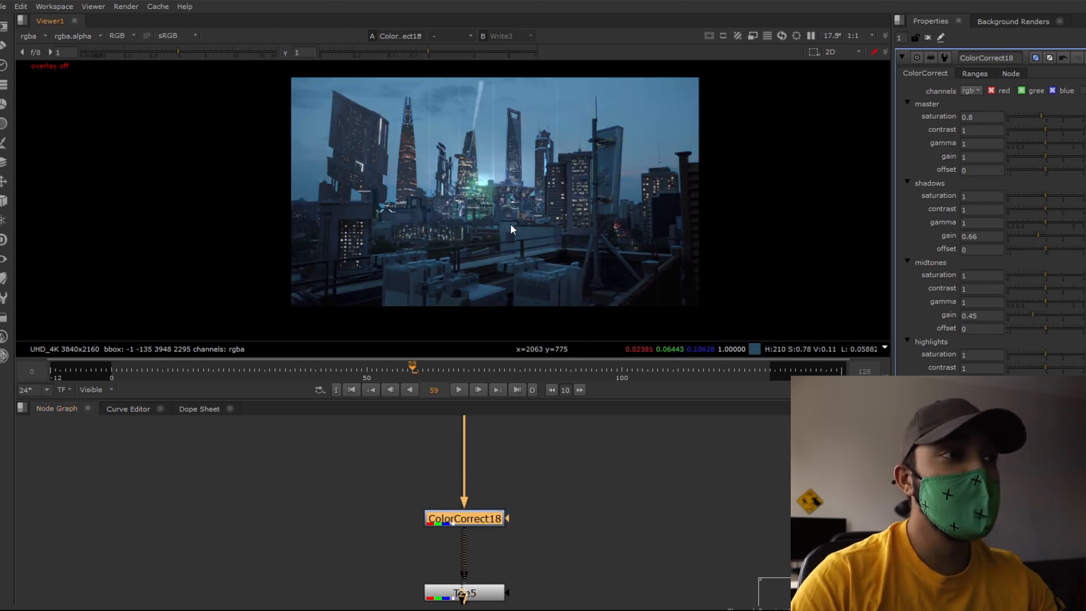
{"action": "key", "text": "d"}
{"action": "key", "text": "d"}
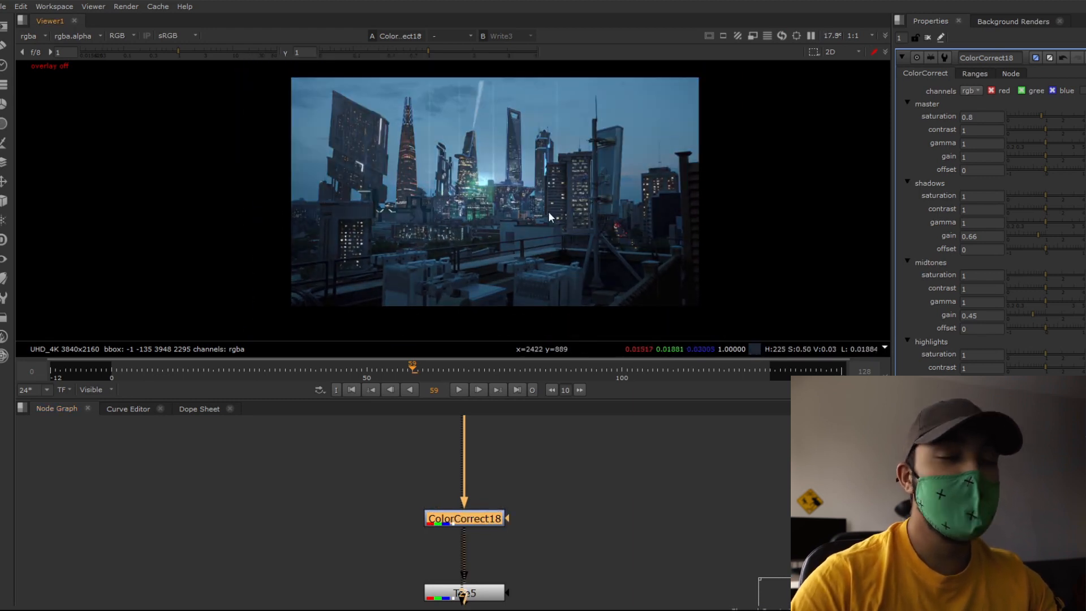
Toggle ColorCorrect18 and inspect the darkest shadows around the foreground rooftop supports up close.
{"action": "key", "text": "d"}
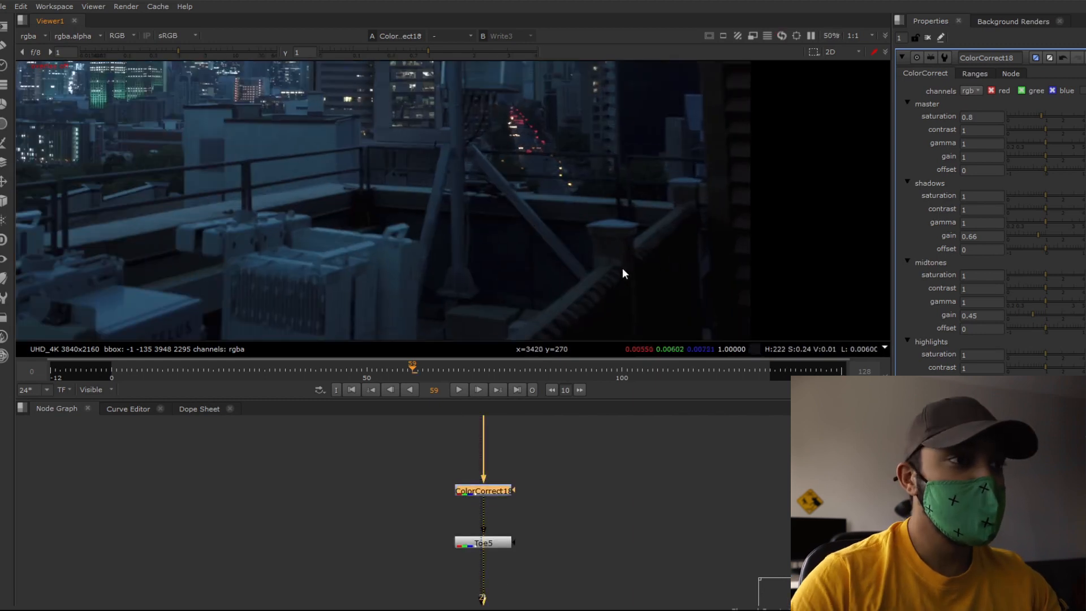
{"action": "scroll", "coordinate": [622, 274], "scroll_direction": "up", "scroll_amount": 2}
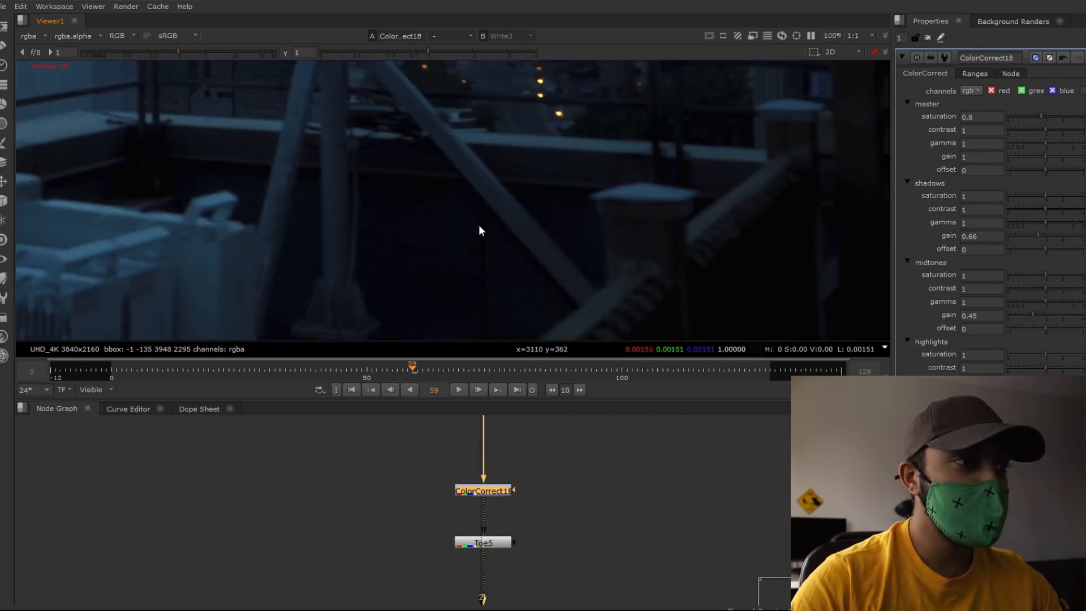
{"action": "scroll", "coordinate": [407, 198], "scroll_direction": "up", "scroll_amount": 2}
{"action": "scroll", "coordinate": [404, 184], "scroll_direction": "up", "scroll_amount": 3}
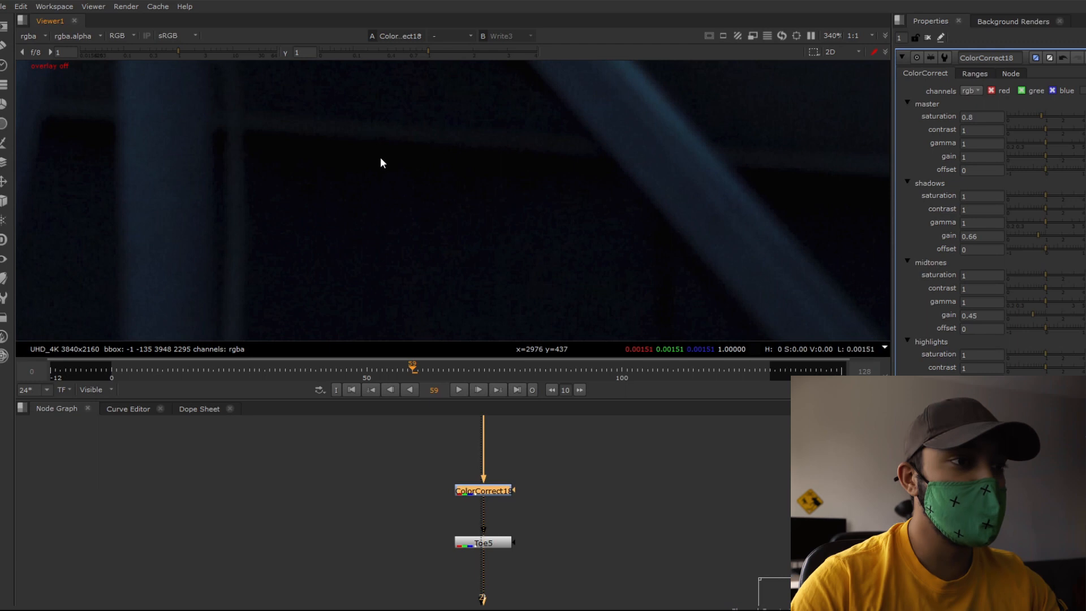
{"action": "scroll", "coordinate": [433, 183], "scroll_direction": "down", "scroll_amount": 4}
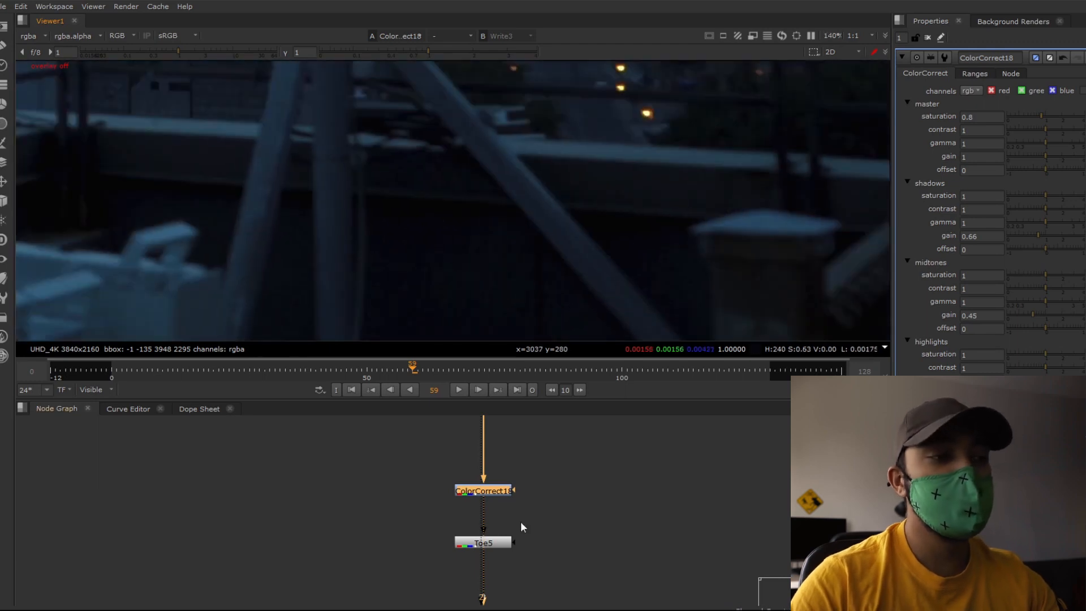
Select Toe5, view the composite through it, and check the rooftop blacks up close and in the full frame.
{"action": "scroll", "coordinate": [509, 532], "scroll_direction": "up", "scroll_amount": 3}
{"action": "left_click", "coordinate": [479, 533]}
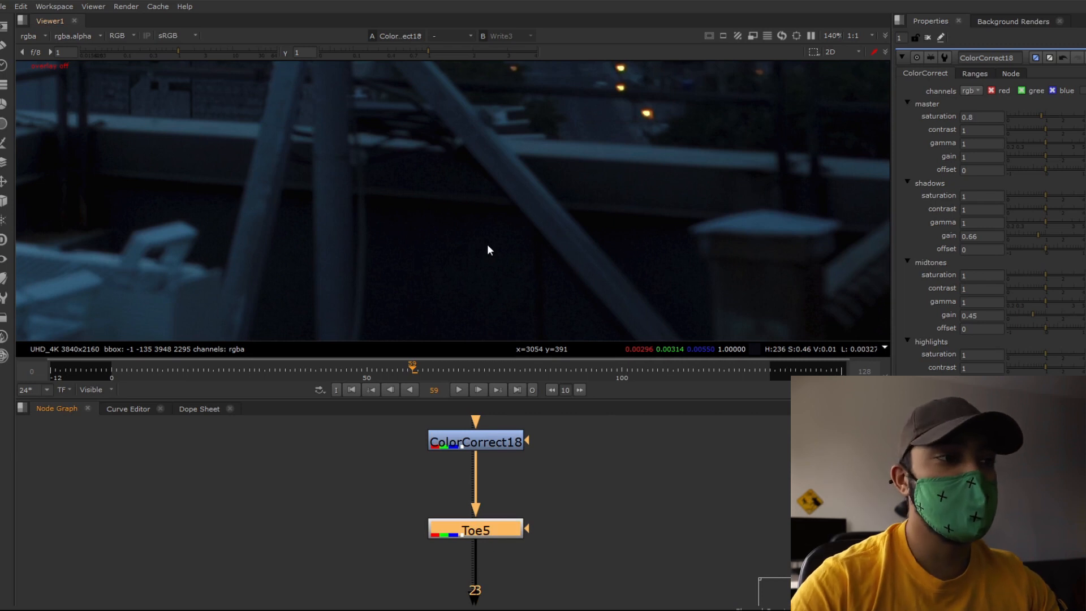
{"action": "scroll", "coordinate": [487, 246], "scroll_direction": "down", "scroll_amount": 1}
{"action": "key", "text": "1"}
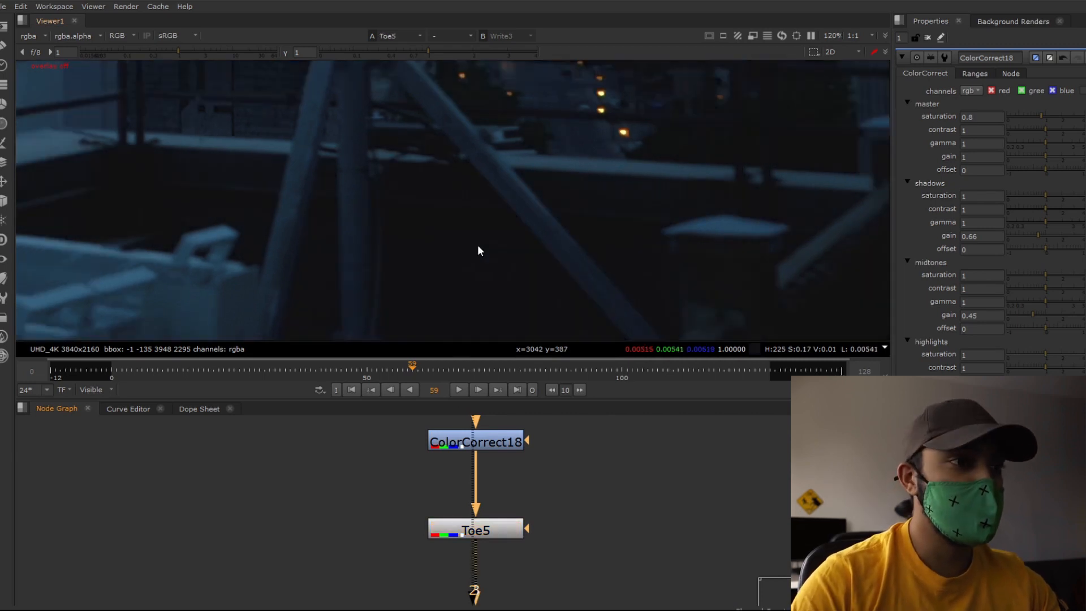
{"action": "scroll", "coordinate": [480, 234], "scroll_direction": "down", "scroll_amount": 8}
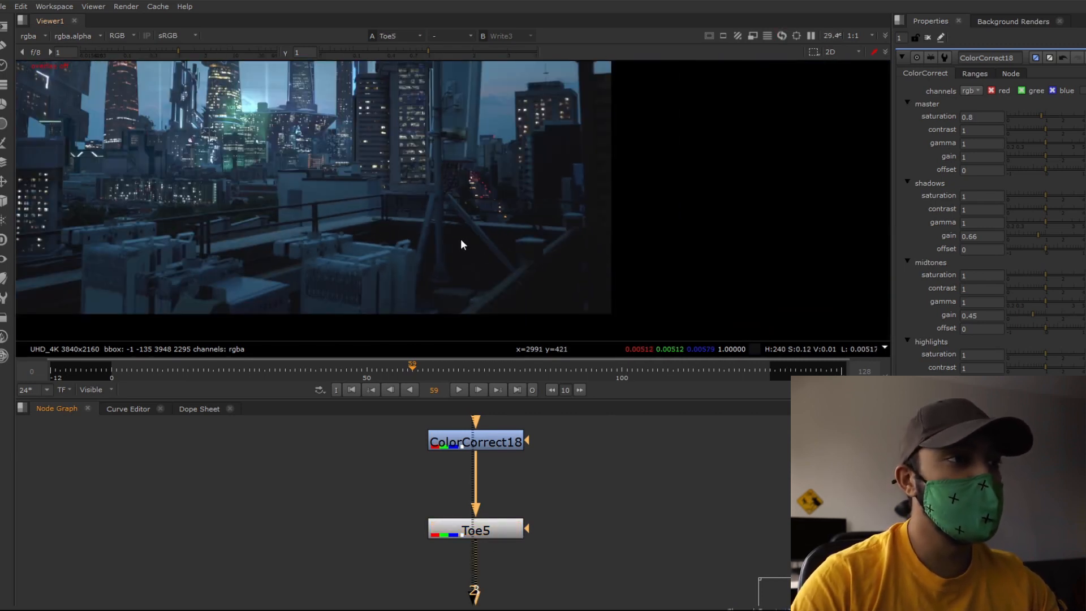
{"action": "middle_click_drag", "start_coordinate": [461, 240], "coordinate": [573, 272]}
{"action": "scroll", "coordinate": [525, 262], "scroll_direction": "down", "scroll_amount": 2}
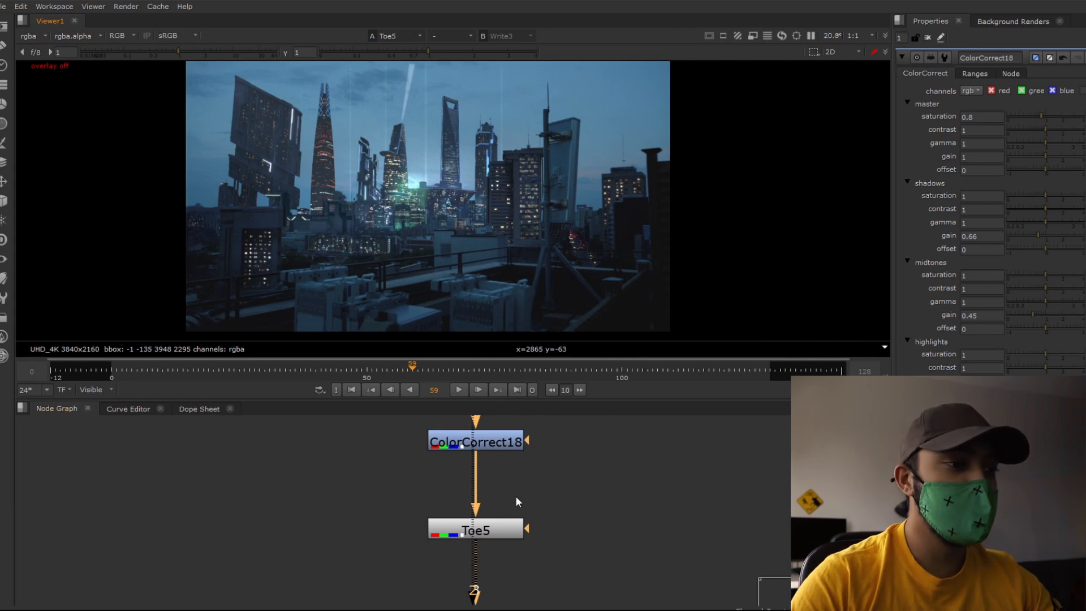
Toggle Toe5 off and on repeatedly to compare its effect on the blacks, leaving it enabled.
{"action": "left_click", "coordinate": [517, 526]}
{"action": "key", "text": "d"}
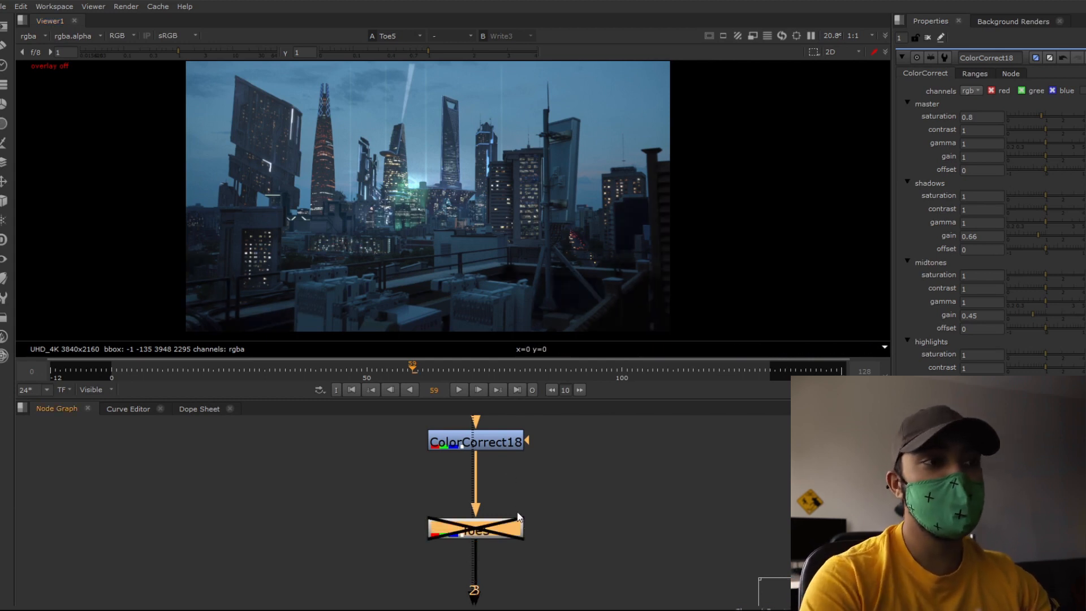
{"action": "key", "text": "d"}
{"action": "key", "text": "d"}
{"action": "key", "text": "d"}
{"action": "key", "text": "d"}
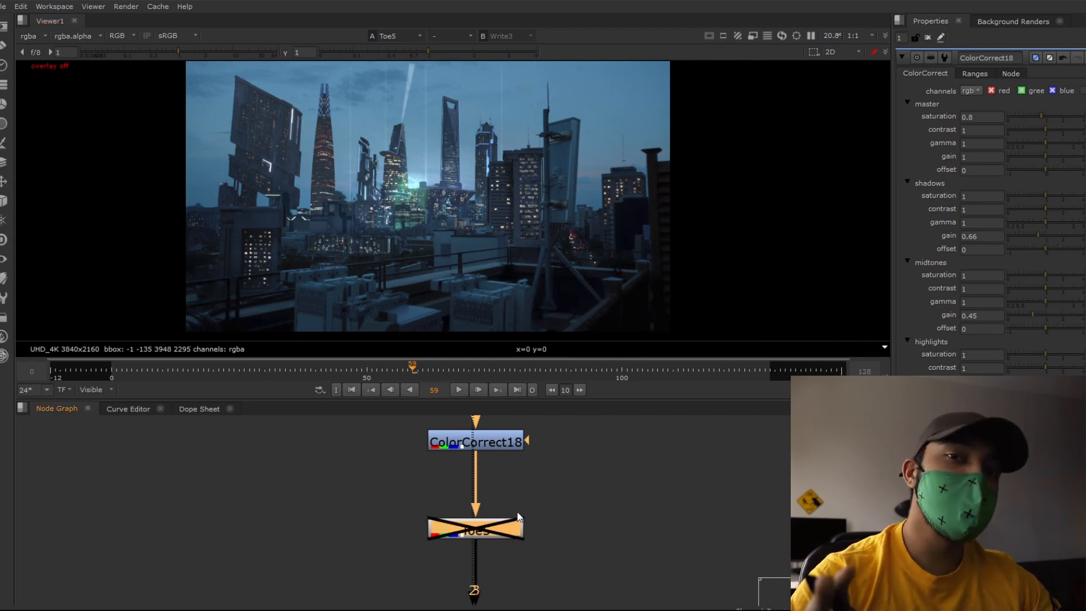
{"action": "key", "text": "d"}
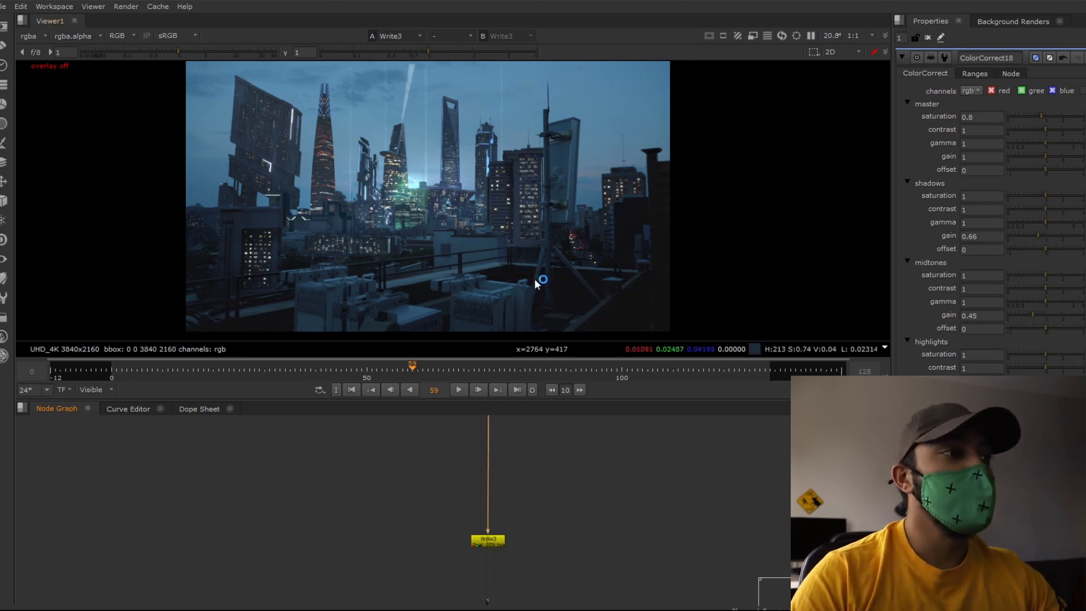
View the full-frame final output through Write3 at frame 100.
{"action": "scroll", "coordinate": [543, 260], "scroll_direction": "down", "scroll_amount": 2}
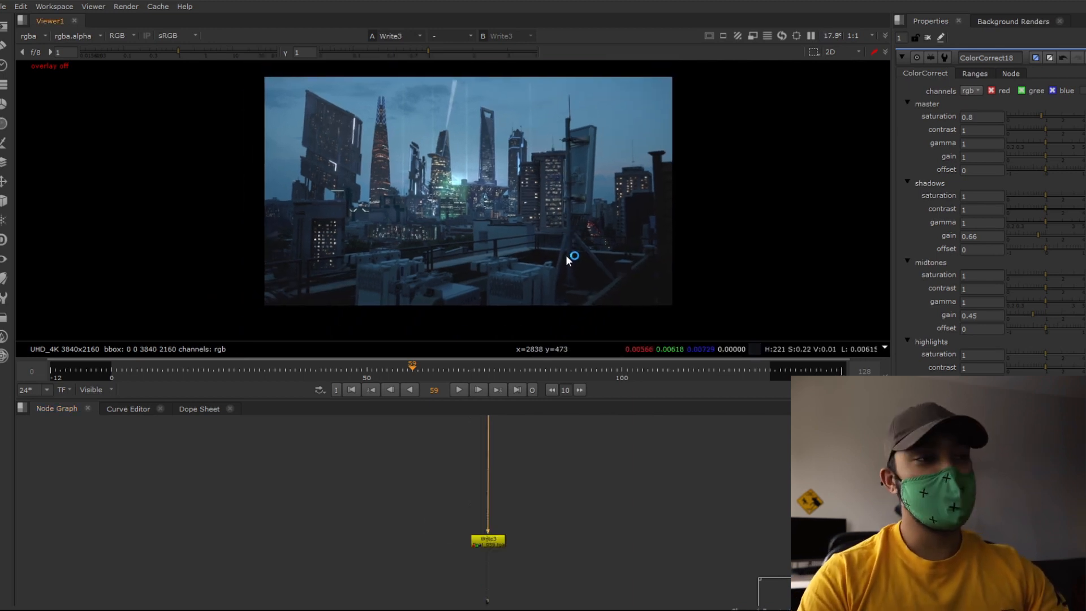
{"action": "left_click", "coordinate": [622, 371]}
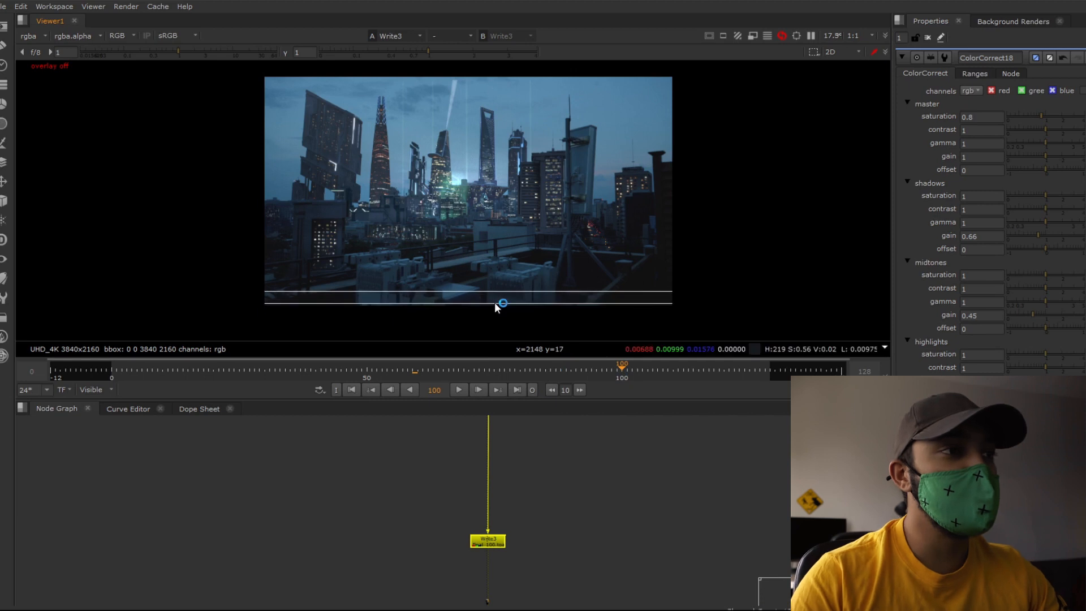